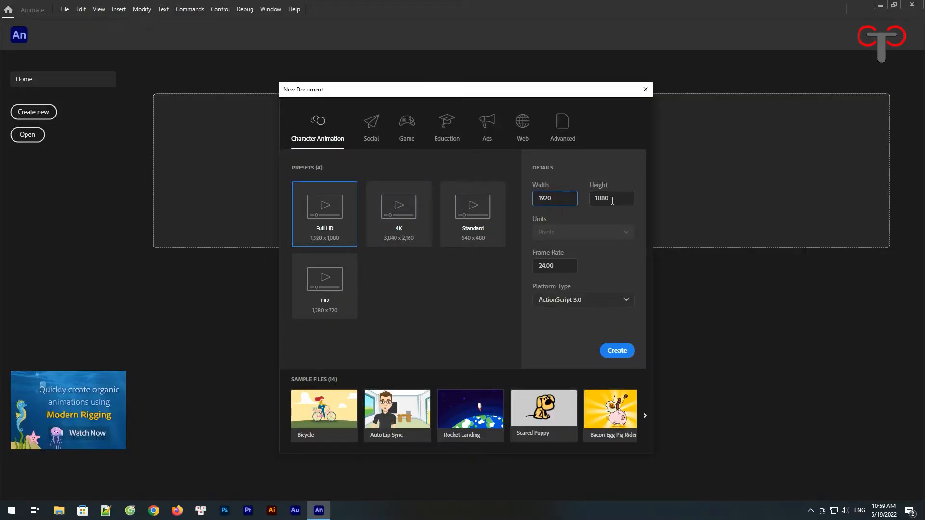
Create a Full HD character animation document, 1920 x 1080 at 24 fps, for ActionScript 3.0.
{"action": "left_click", "coordinate": [610, 200]}
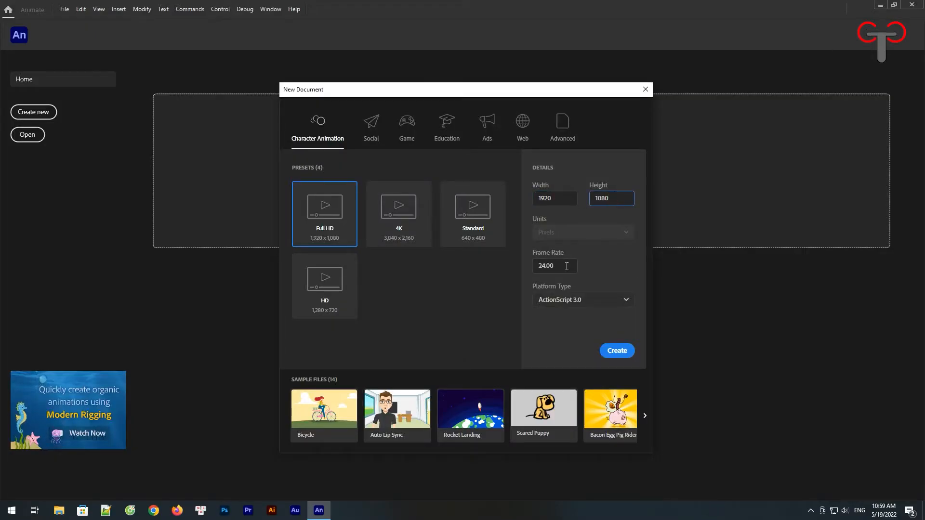
{"action": "key", "text": "Tab"}
{"action": "left_click", "coordinate": [624, 345]}
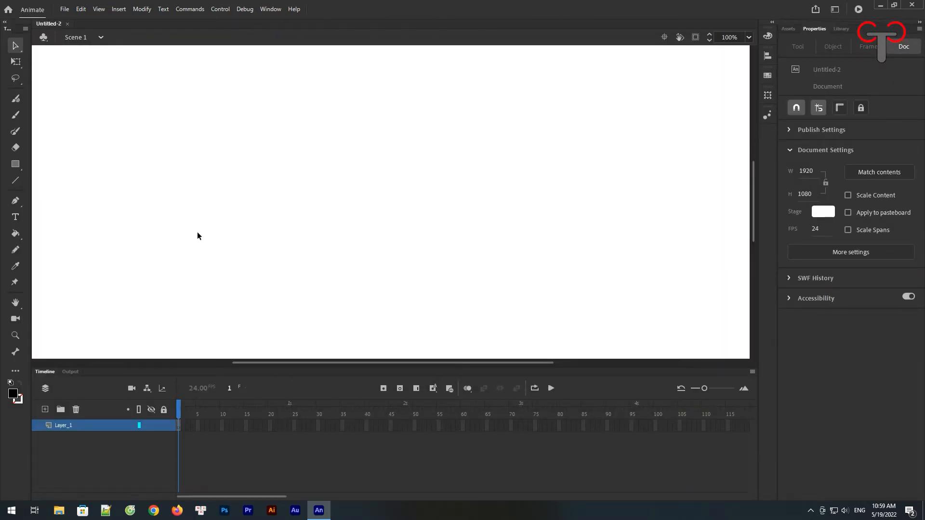
Draw an upright black rectangle without stroke, about 118 x 436 px, near the stage's middle, with Object Drawing mode on.
{"action": "key", "text": "ctrl+minus"}
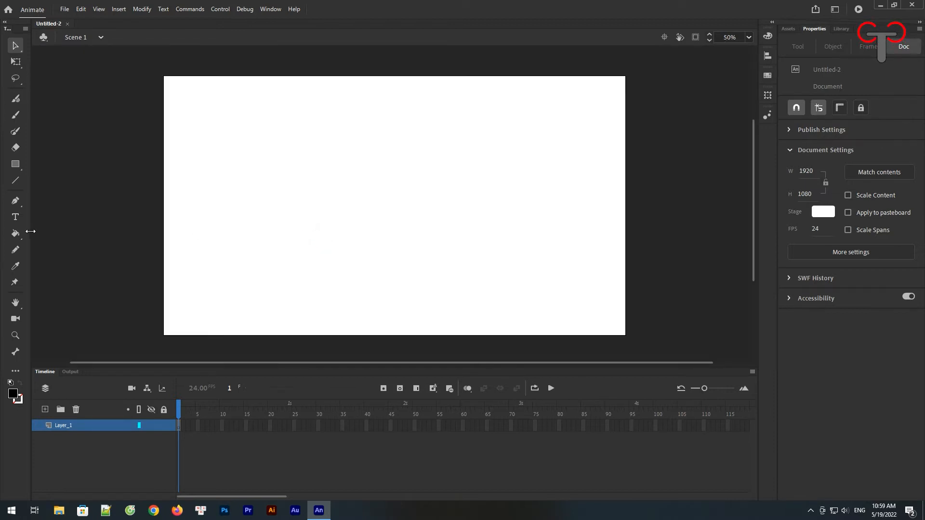
{"action": "left_click", "coordinate": [17, 166]}
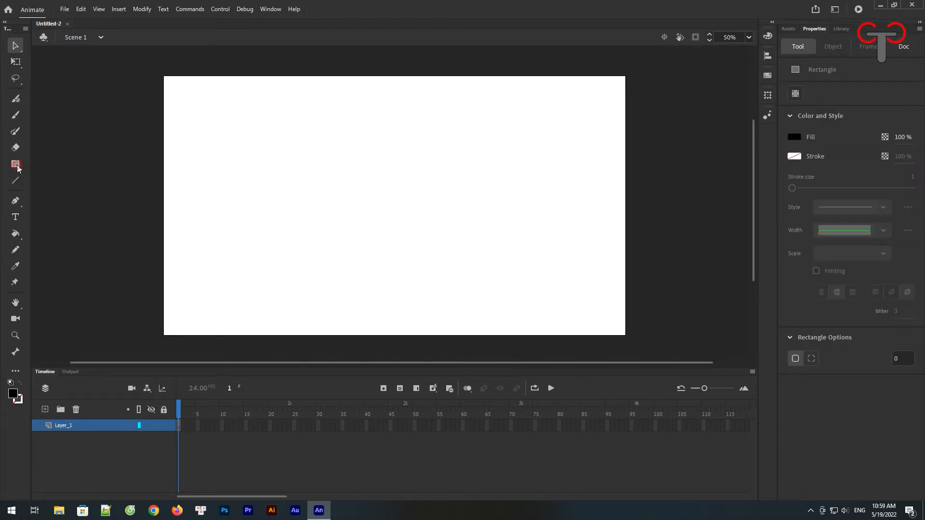
{"action": "left_click", "coordinate": [16, 414]}
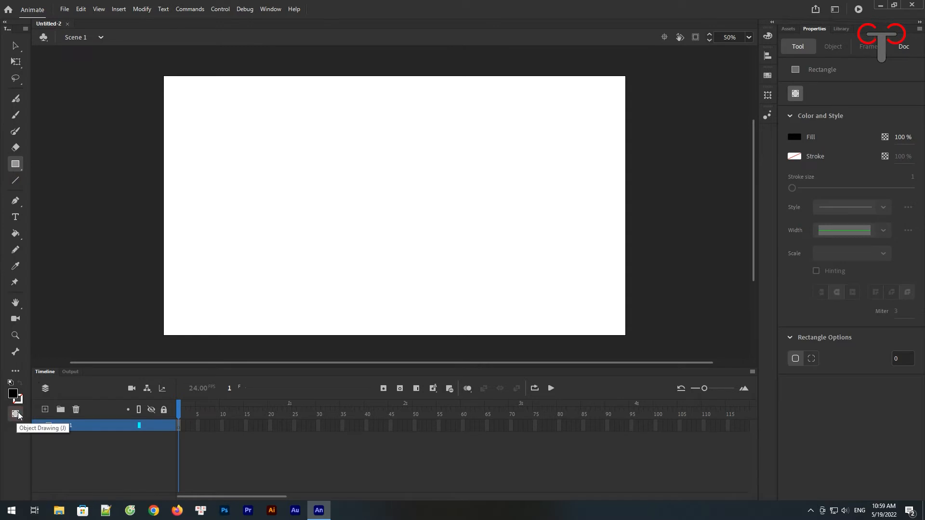
{"action": "left_click", "coordinate": [13, 394]}
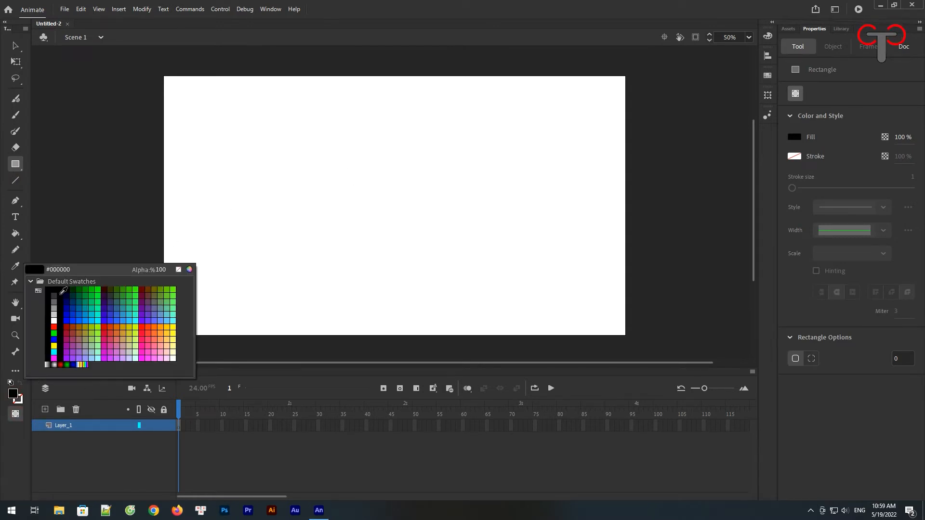
{"action": "left_click", "coordinate": [54, 289]}
{"action": "left_click_drag", "start_coordinate": [349, 151], "coordinate": [376, 255]}
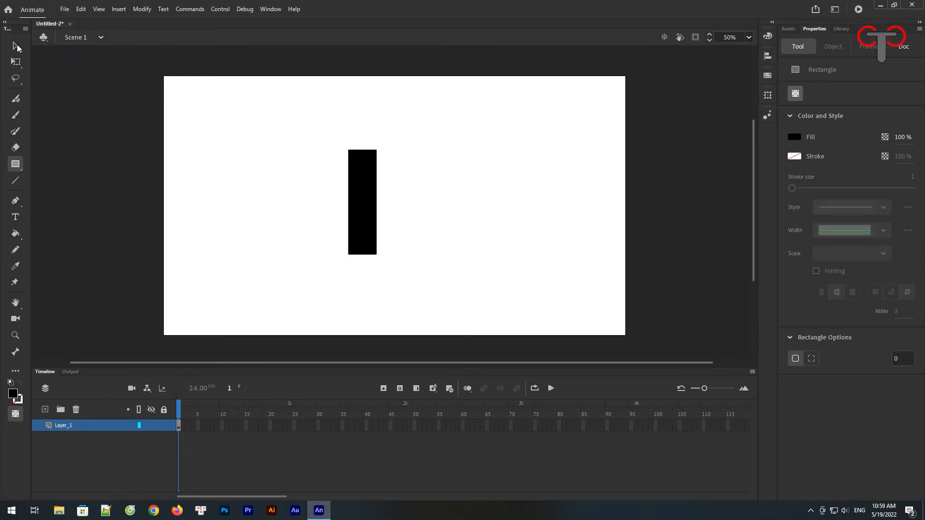
Copy the black rectangle and paste the duplicate in place on top of it.
{"action": "left_click", "coordinate": [16, 46]}
{"action": "left_click", "coordinate": [366, 194]}
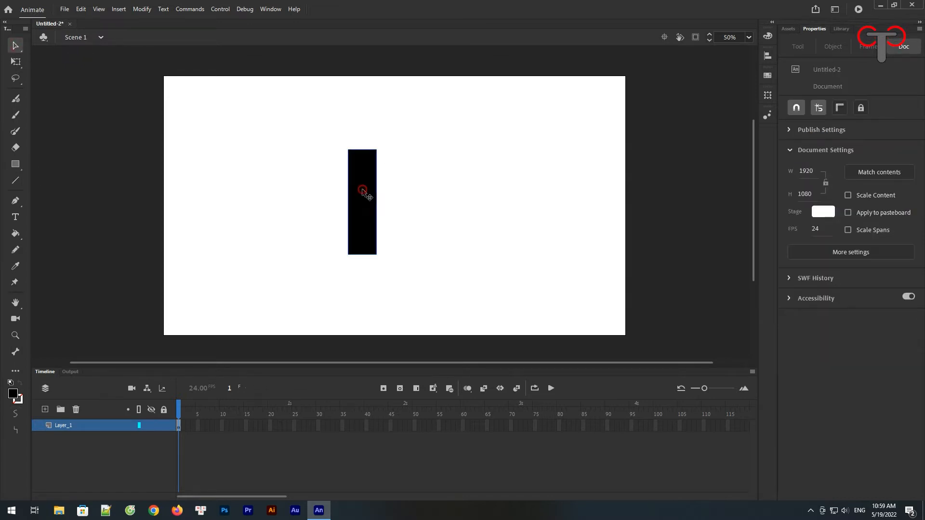
{"action": "right_click", "coordinate": [362, 191]}
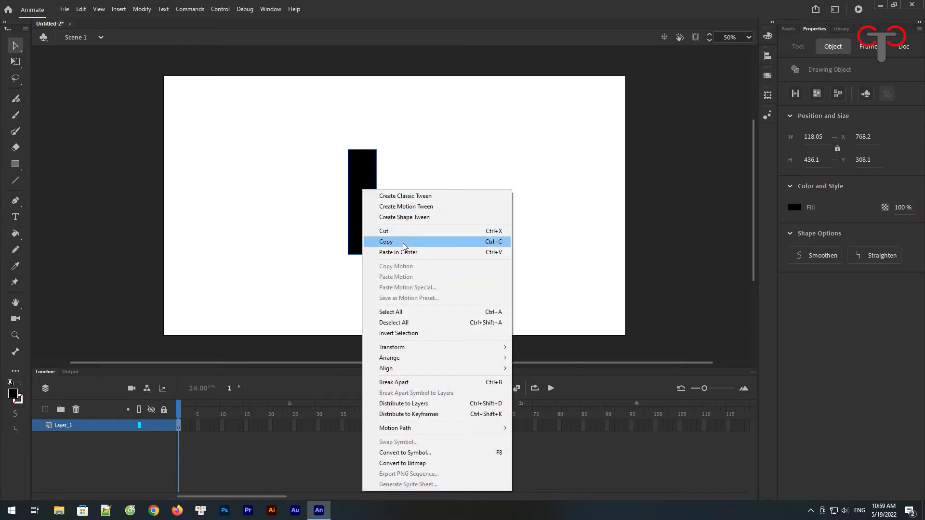
{"action": "left_click", "coordinate": [403, 242]}
{"action": "right_click", "coordinate": [454, 192]}
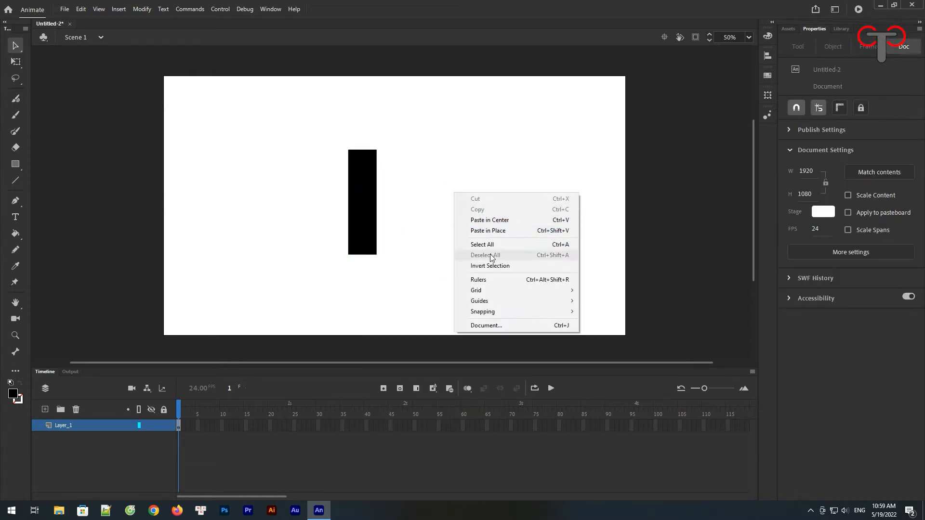
{"action": "left_click", "coordinate": [490, 230]}
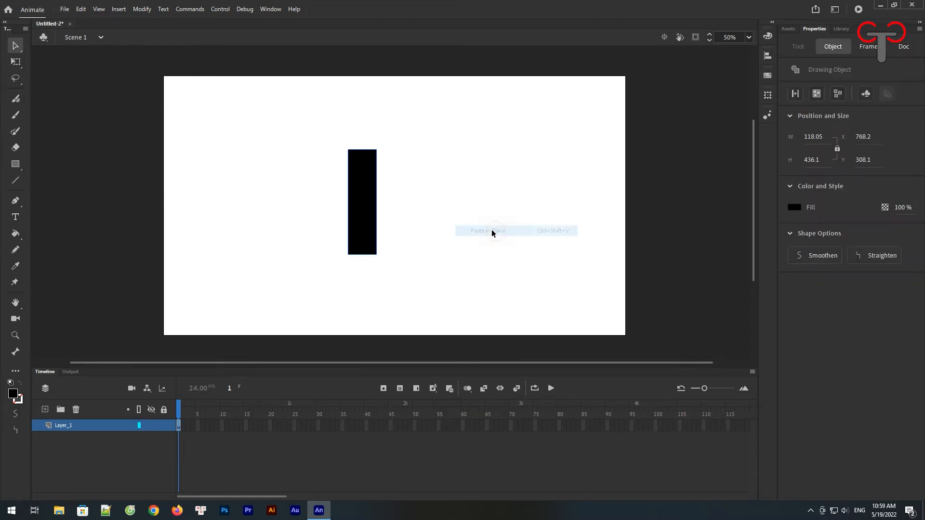
Rotate the pasted rectangle to 120 degrees.
{"action": "left_click", "coordinate": [768, 95]}
{"action": "left_click", "coordinate": [684, 121]}
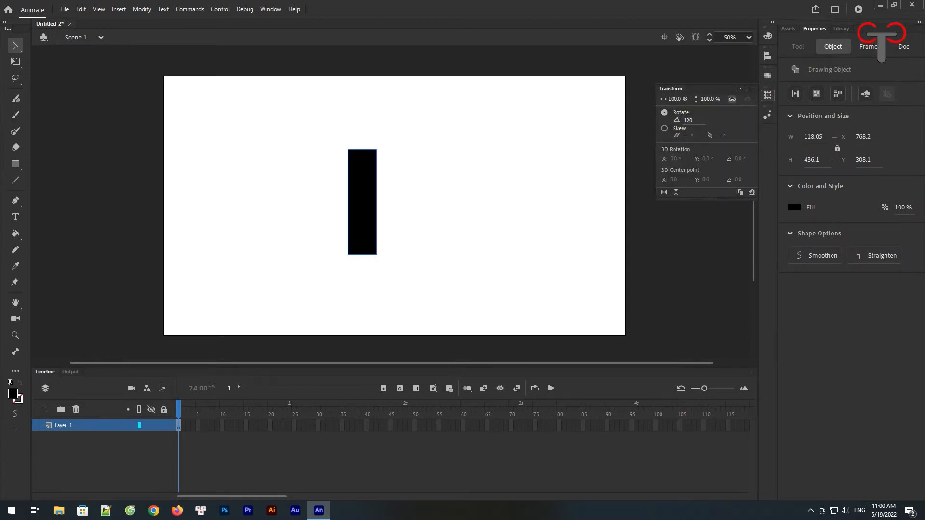
{"action": "type", "text": "120"}
{"action": "key", "text": "Return"}
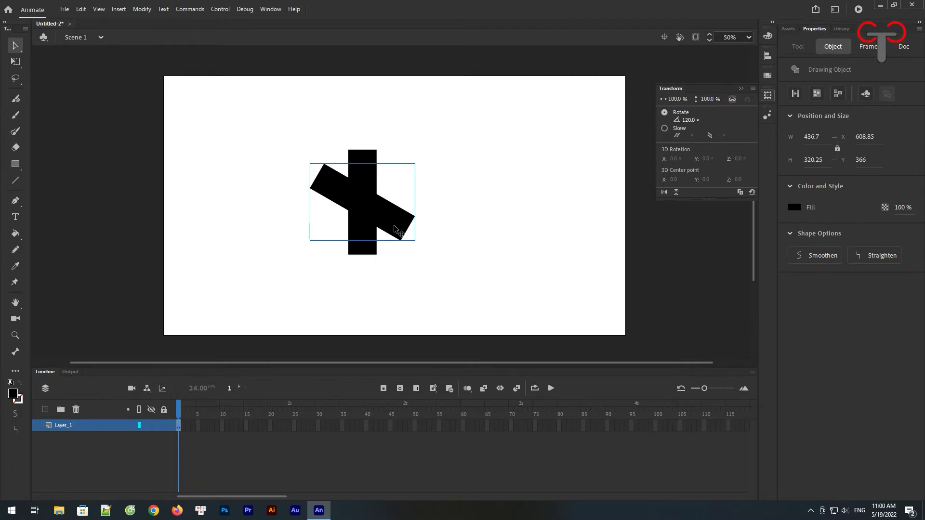
Copy the rotated rectangle and paste the duplicate in place.
{"action": "right_click", "coordinate": [394, 227]}
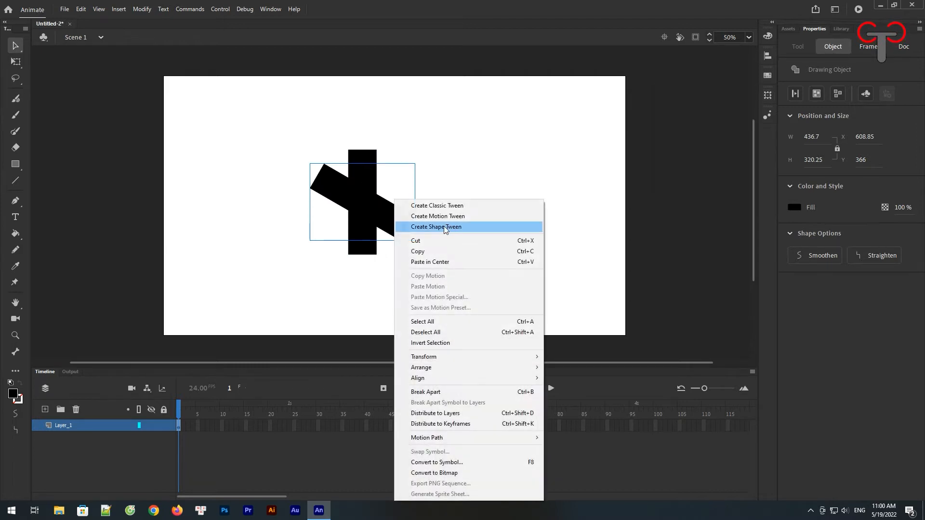
{"action": "left_click", "coordinate": [438, 252]}
{"action": "right_click", "coordinate": [470, 175]}
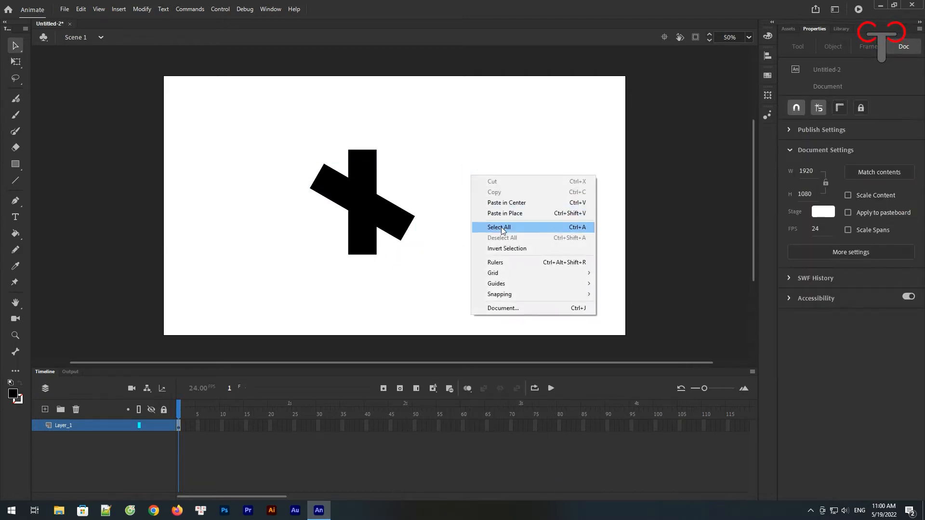
{"action": "left_click", "coordinate": [519, 227]}
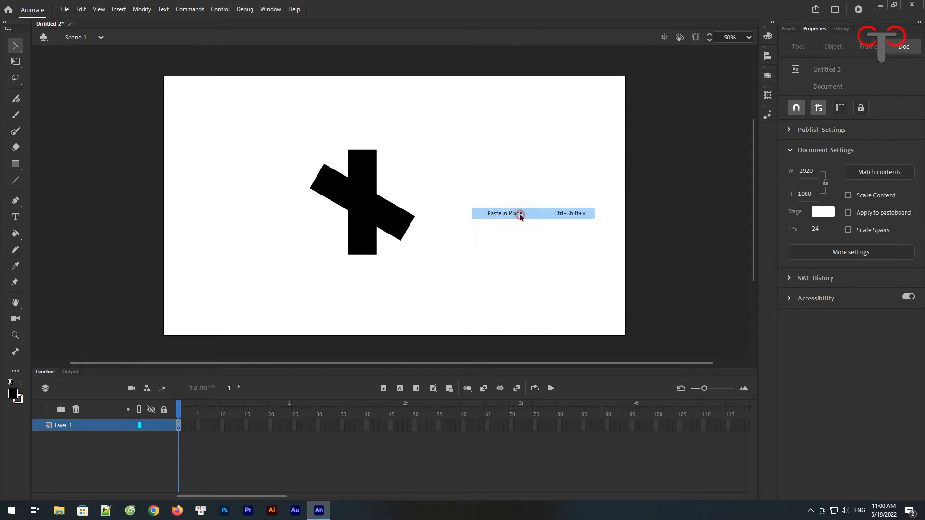
Set the new copy's rotation to 240 degrees to complete the six-armed star shape.
{"action": "left_click", "coordinate": [768, 95]}
{"action": "left_click", "coordinate": [694, 119]}
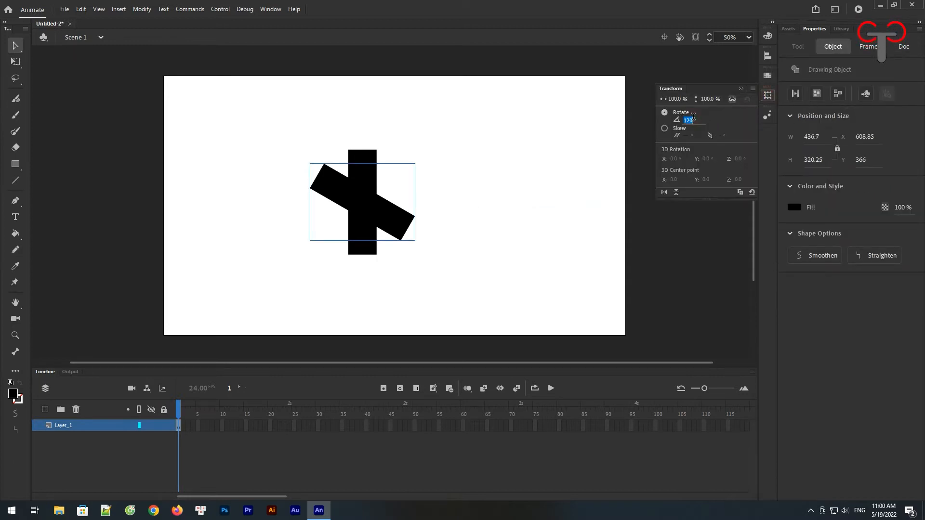
{"action": "type", "text": "2"}
{"action": "type", "text": "4.0"}
{"action": "key", "text": "Return"}
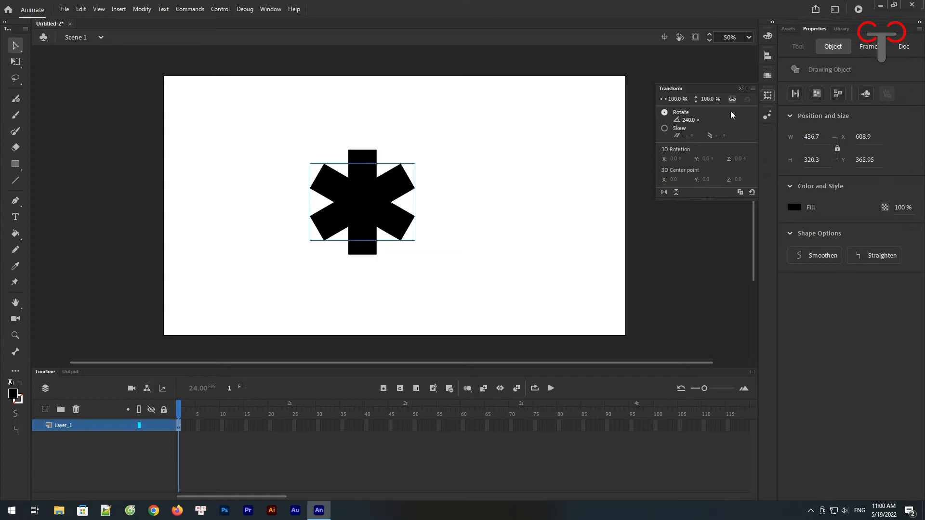
{"action": "left_click", "coordinate": [740, 89]}
{"action": "left_click", "coordinate": [497, 150]}
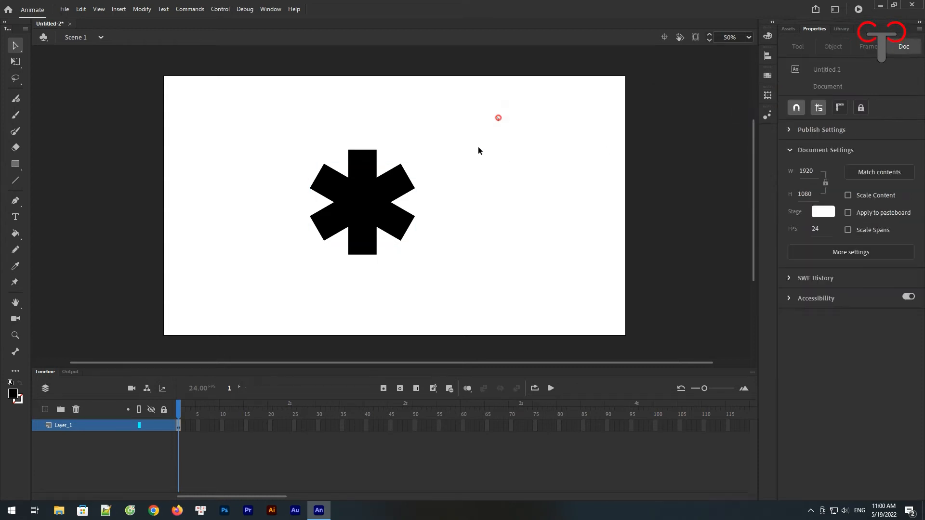
Combine the three crossed rectangles into a single drawing object.
{"action": "left_click_drag", "start_coordinate": [499, 118], "coordinate": [270, 332]}
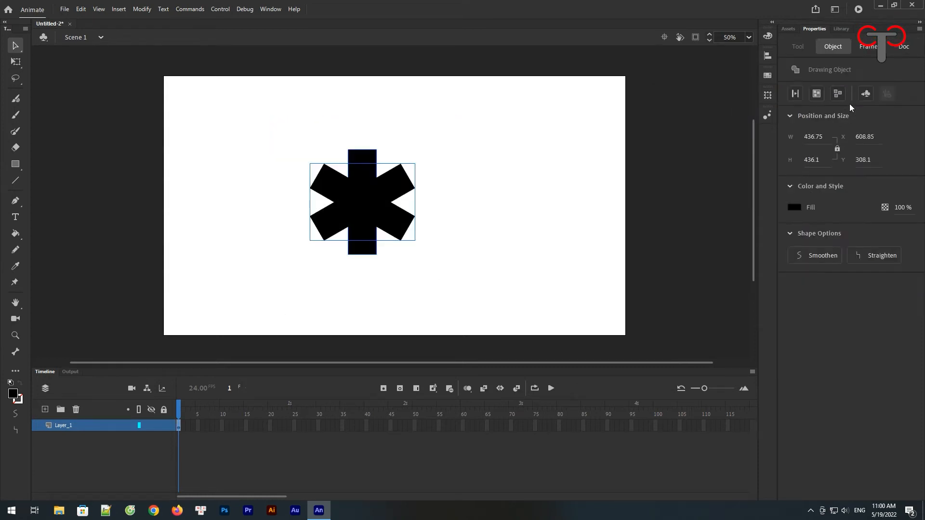
{"action": "left_click", "coordinate": [817, 94]}
{"action": "left_click", "coordinate": [458, 189]}
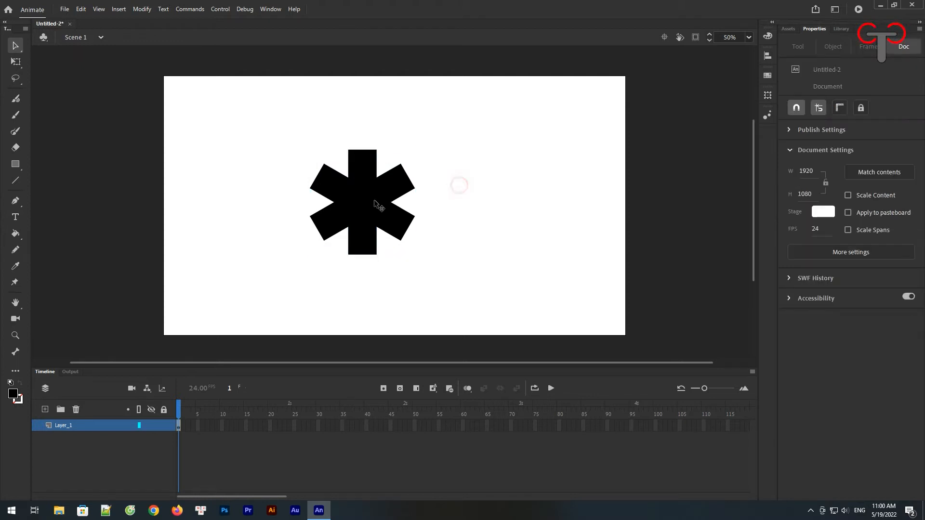
Draw a black circle without stroke from the star's centre, slightly smaller than the star so the arm ends stick out as teeth.
{"action": "left_click", "coordinate": [16, 164]}
{"action": "left_click", "coordinate": [55, 195]}
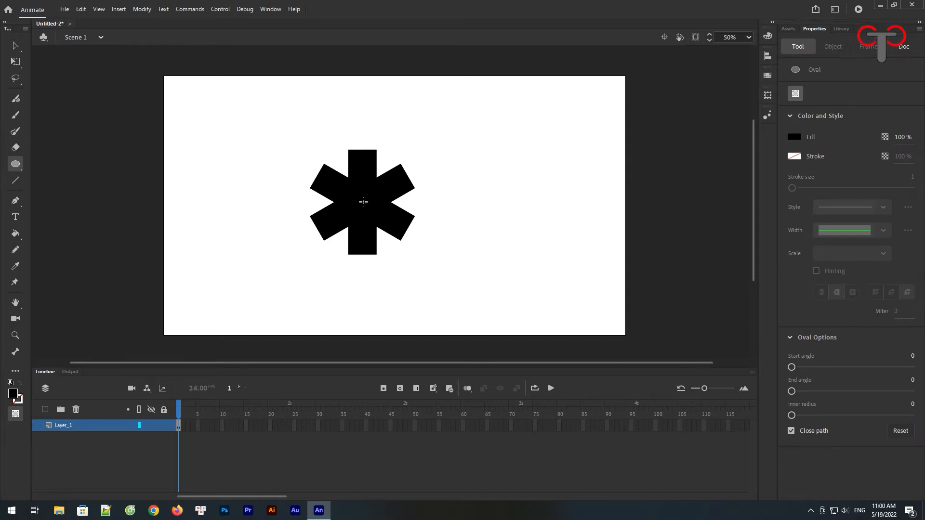
{"action": "left_click_drag", "start_coordinate": [363, 201], "coordinate": [390, 247]}
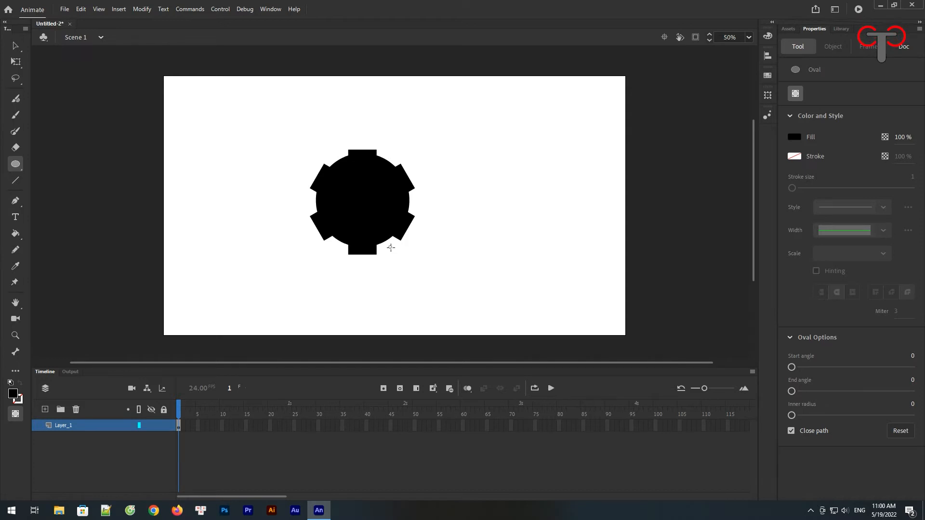
{"action": "left_click_drag", "start_coordinate": [390, 247], "coordinate": [390, 247]}
Align the circle and the star shape to each other's centre.
{"action": "left_click", "coordinate": [16, 47]}
{"action": "left_click_drag", "start_coordinate": [478, 122], "coordinate": [226, 330]}
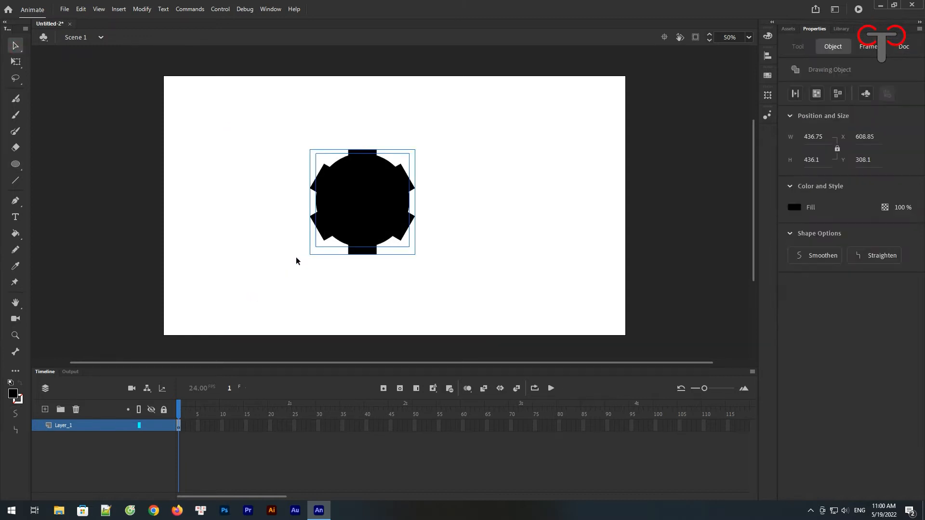
{"action": "left_click", "coordinate": [768, 57]}
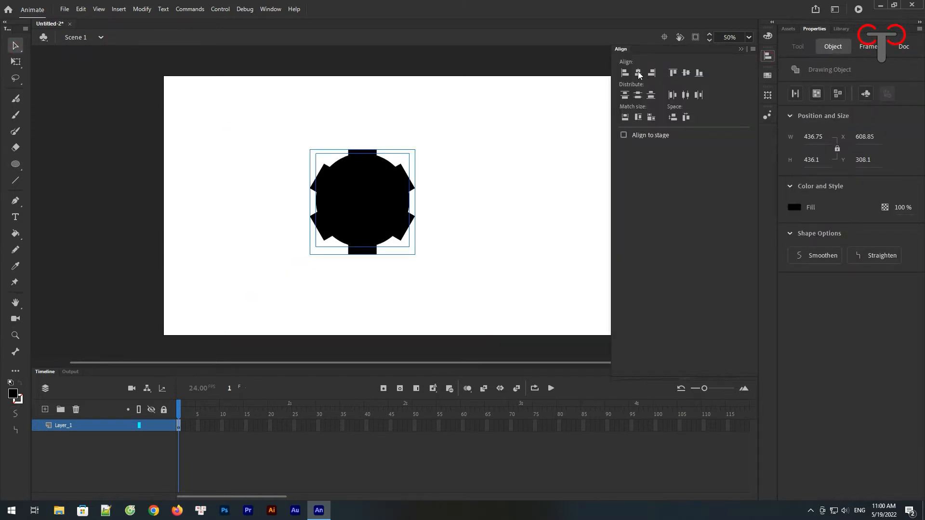
{"action": "left_click", "coordinate": [686, 73]}
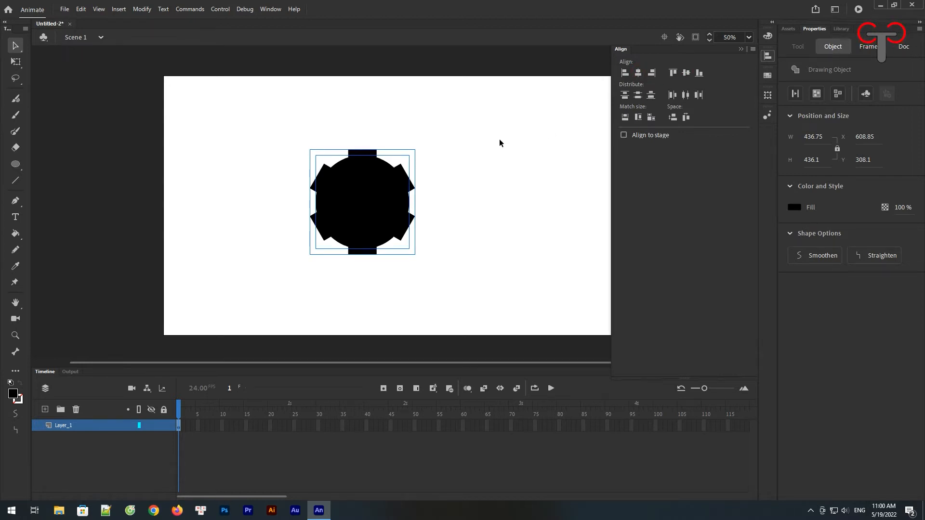
Combine the circle and the star shape into one gear-shaped drawing object.
{"action": "left_click", "coordinate": [817, 94]}
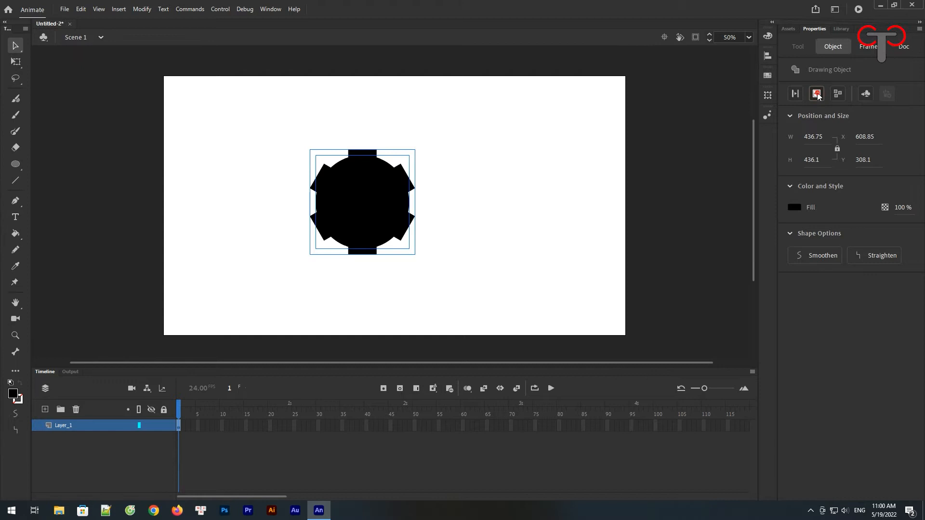
{"action": "left_click", "coordinate": [460, 174]}
{"action": "left_click", "coordinate": [357, 212]}
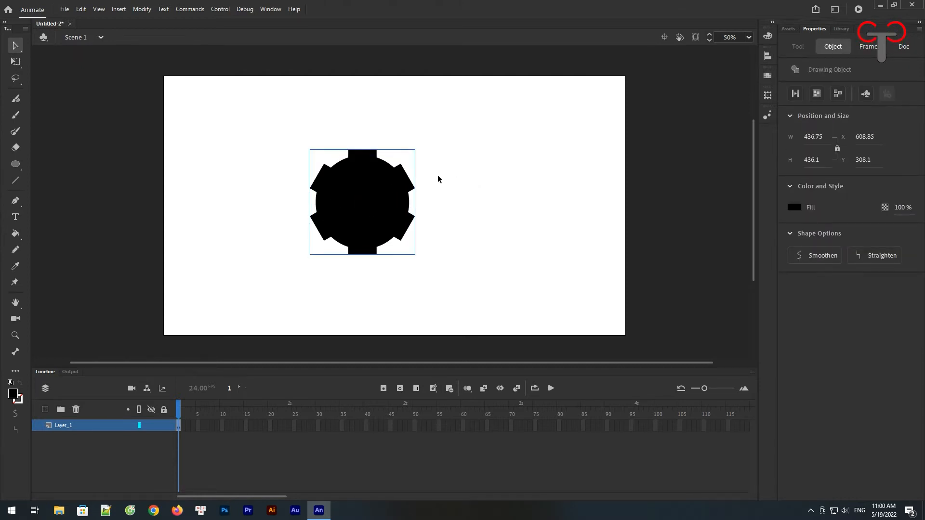
{"action": "left_click", "coordinate": [245, 182]}
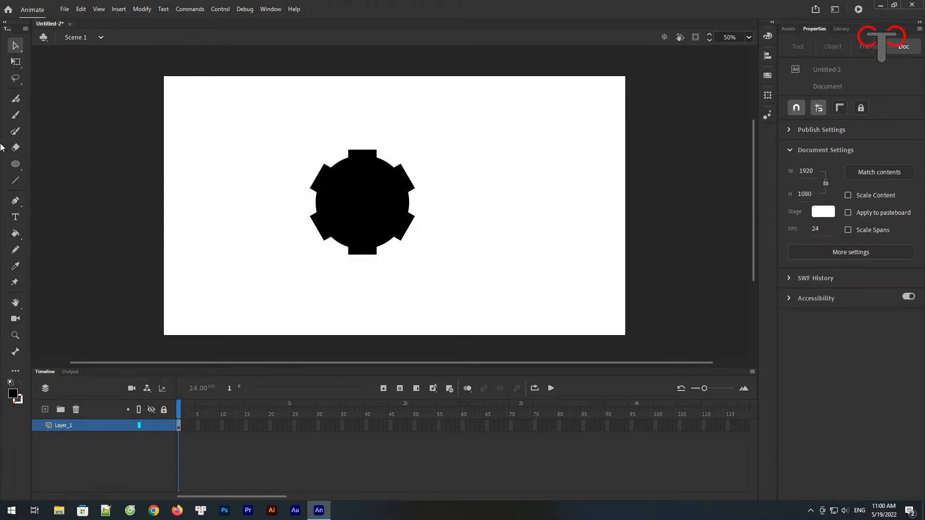
Draw a #FF0000 red circle about 576 px across from the gear's centre, covering the whole gear.
{"action": "left_click", "coordinate": [16, 165]}
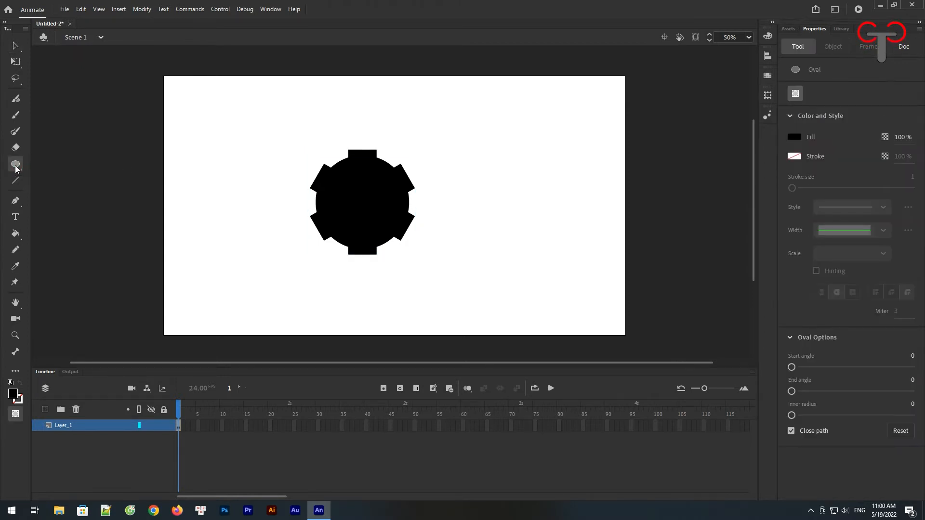
{"action": "left_click", "coordinate": [15, 394]}
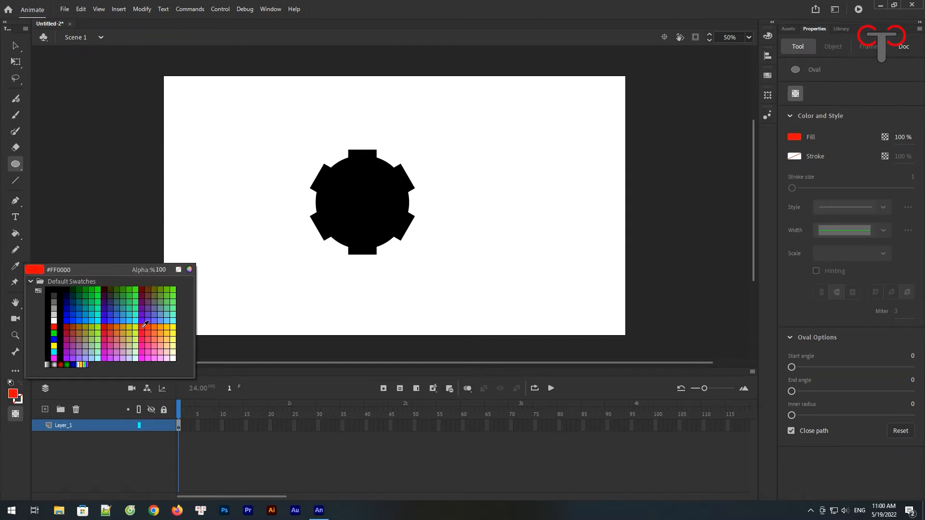
{"action": "left_click", "coordinate": [144, 325]}
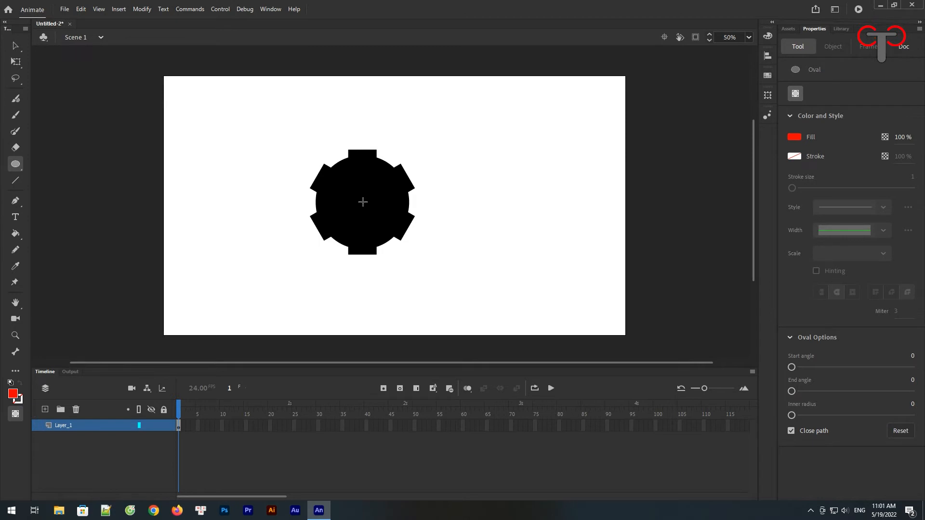
{"action": "left_click_drag", "start_coordinate": [365, 201], "coordinate": [400, 269]}
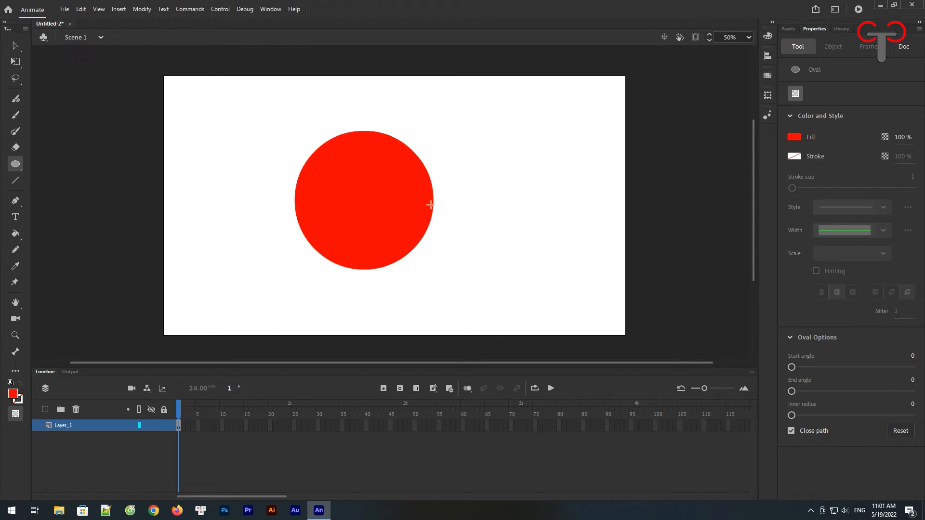
Send the red circle to the back, behind the black gear.
{"action": "left_click", "coordinate": [16, 46]}
{"action": "left_click", "coordinate": [385, 188]}
{"action": "right_click", "coordinate": [386, 188]}
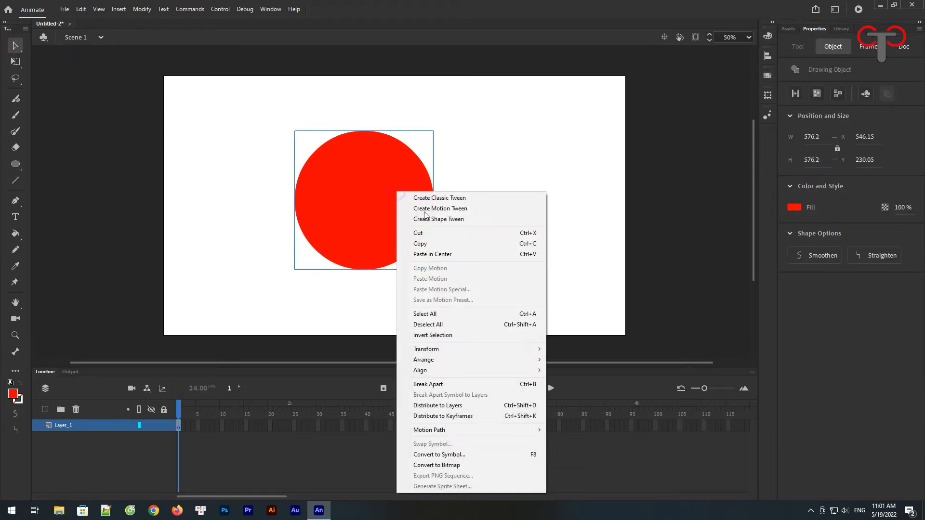
{"action": "mouse_move", "coordinate": [476, 360]}
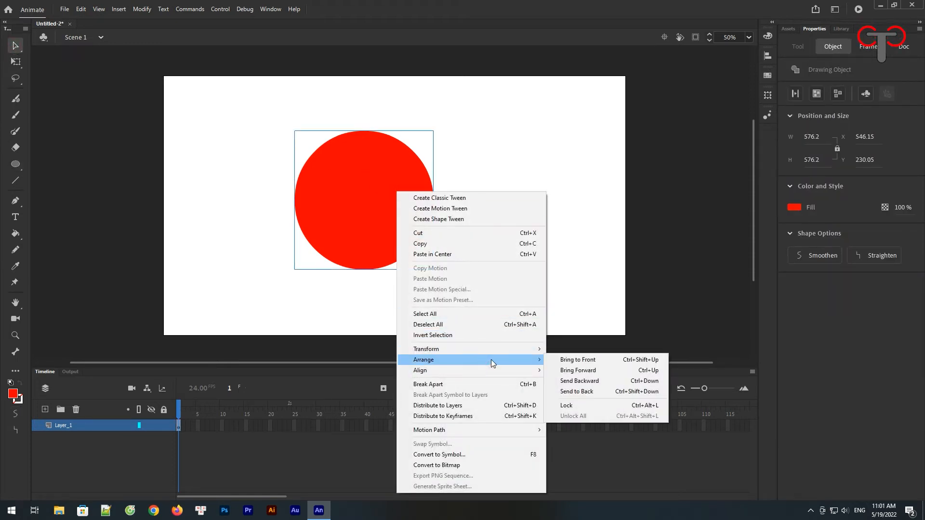
{"action": "left_click", "coordinate": [590, 394]}
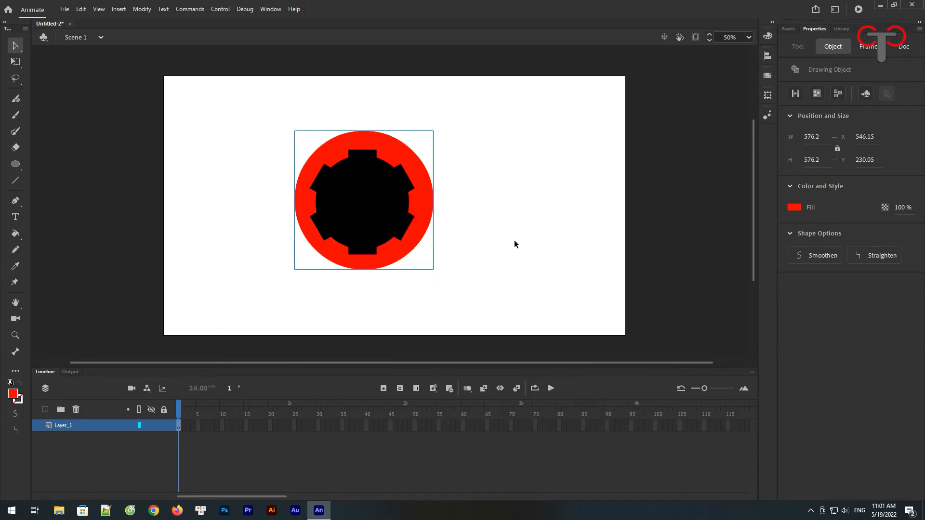
Align the red circle and the gear to each other's horizontal and vertical centres.
{"action": "left_click", "coordinate": [479, 227]}
{"action": "left_click", "coordinate": [419, 204]}
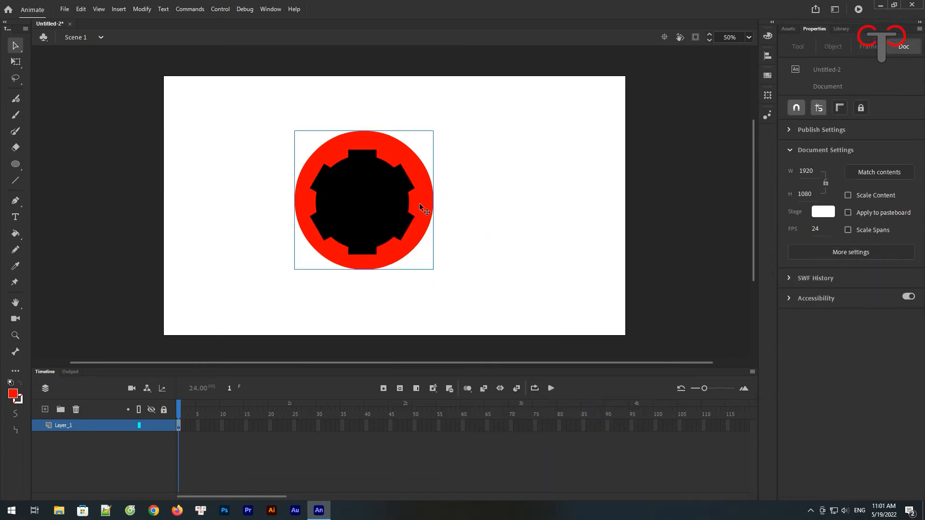
{"action": "left_click", "coordinate": [474, 145]}
{"action": "left_click_drag", "start_coordinate": [487, 103], "coordinate": [223, 288]}
{"action": "left_click", "coordinate": [767, 56]}
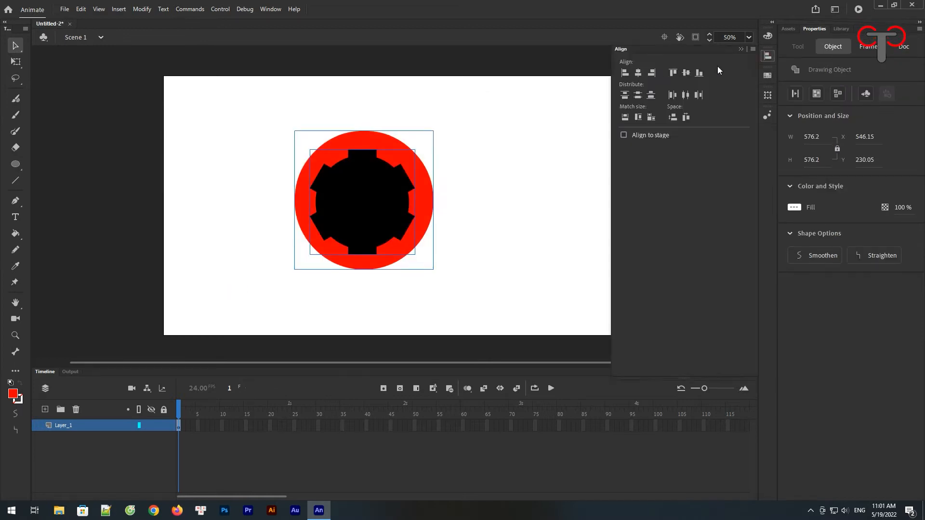
{"action": "left_click", "coordinate": [638, 72]}
{"action": "left_click", "coordinate": [685, 73]}
{"action": "left_click", "coordinate": [516, 146]}
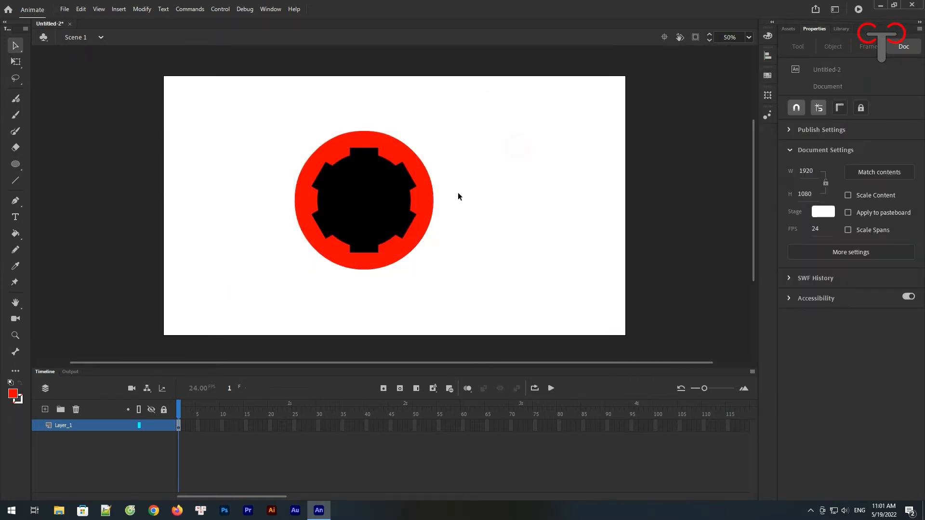
Enlarge the red circle proportionally from its centre to about 636 px across.
{"action": "left_click", "coordinate": [424, 204]}
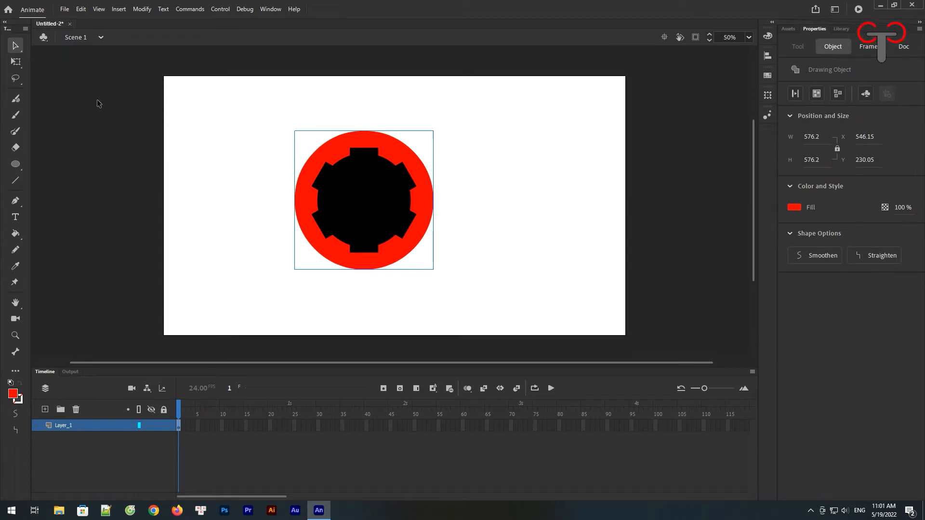
{"action": "left_click", "coordinate": [15, 61]}
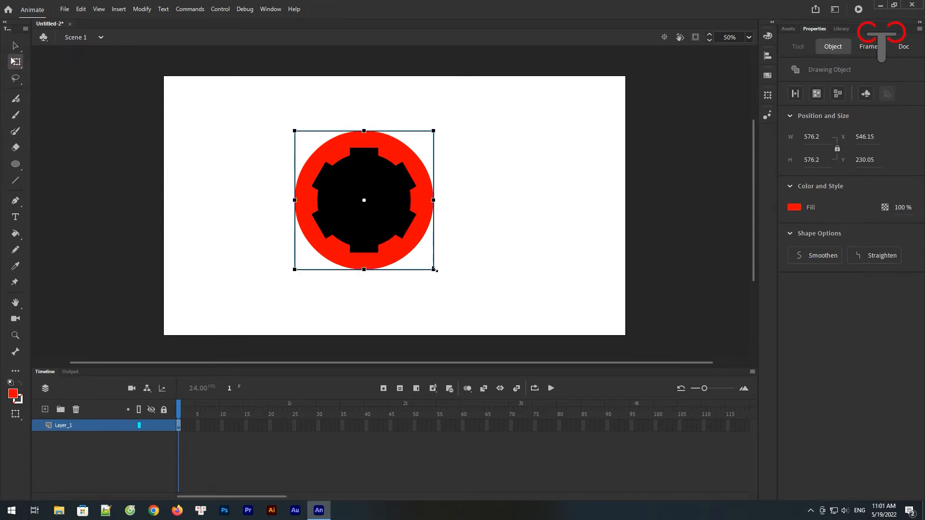
{"action": "left_click_drag", "start_coordinate": [434, 269], "coordinate": [442, 280]}
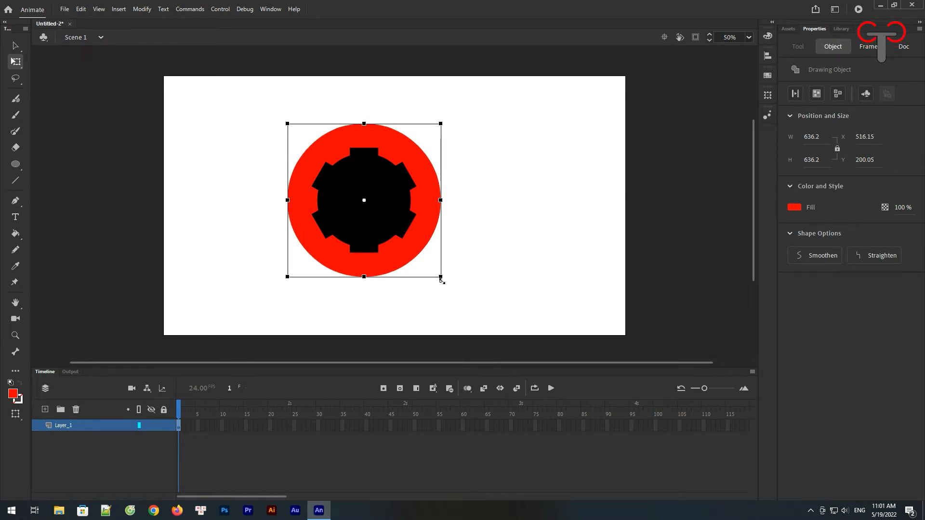
{"action": "left_click", "coordinate": [481, 157]}
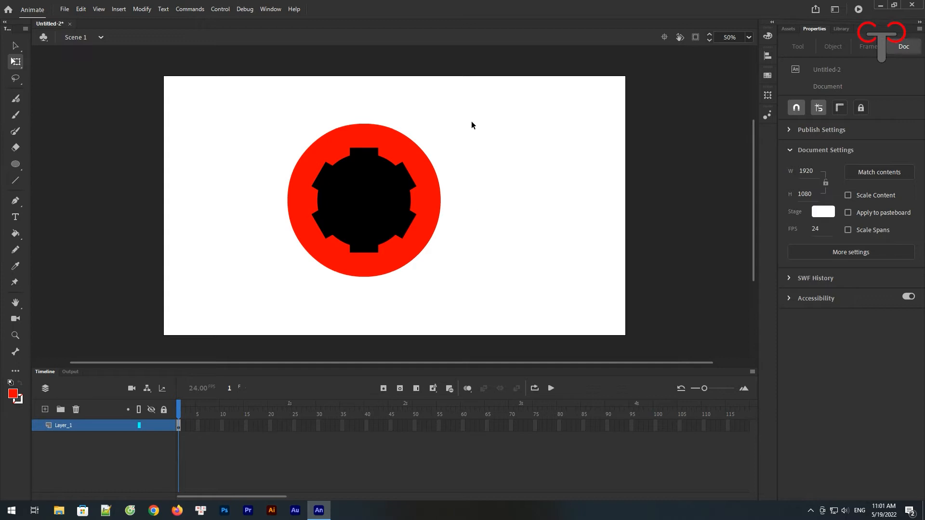
Scale the gear and the red circle down together around their centre to about 171.5 px across.
{"action": "left_click_drag", "start_coordinate": [520, 108], "coordinate": [176, 313]}
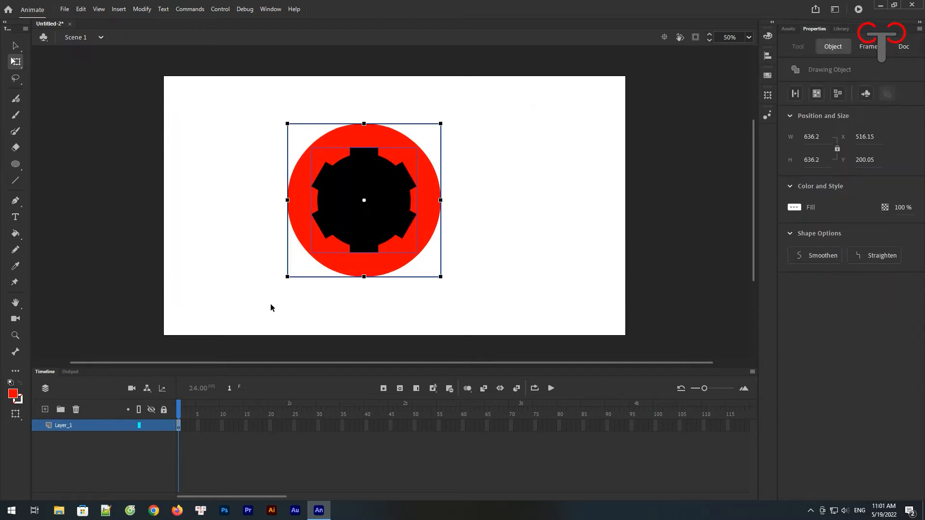
{"action": "key", "text": "ctrl+minus"}
{"action": "key", "text": "ctrl+minus"}
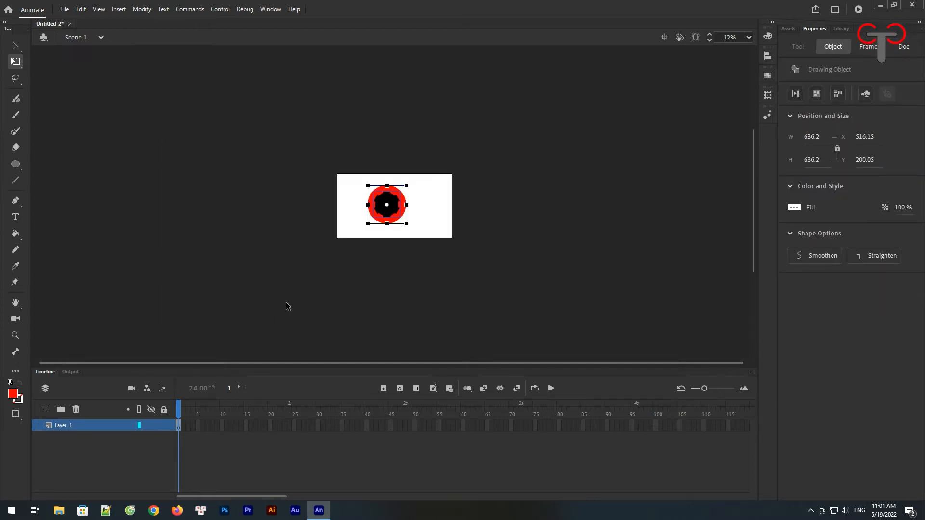
{"action": "key", "text": "ctrl+equal"}
{"action": "key", "text": "ctrl+equal"}
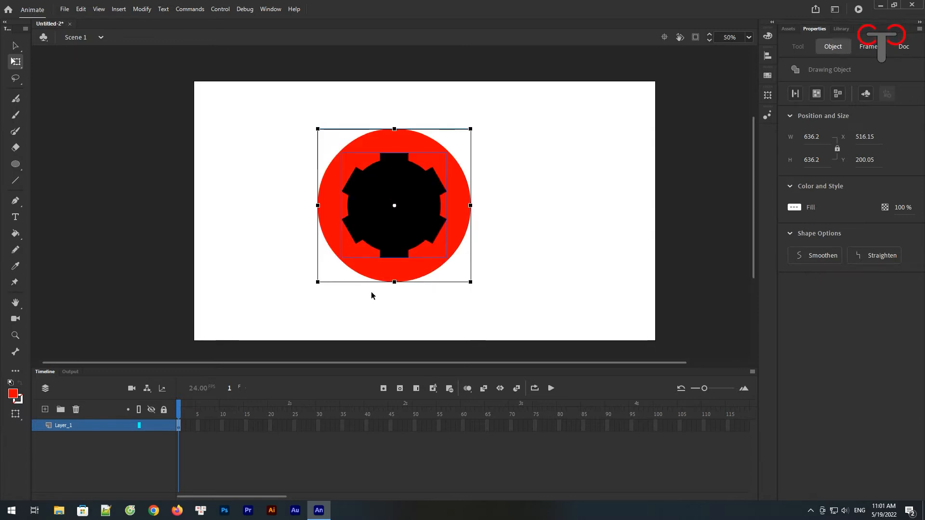
{"action": "left_click", "coordinate": [503, 188]}
{"action": "left_click_drag", "start_coordinate": [538, 111], "coordinate": [227, 316]}
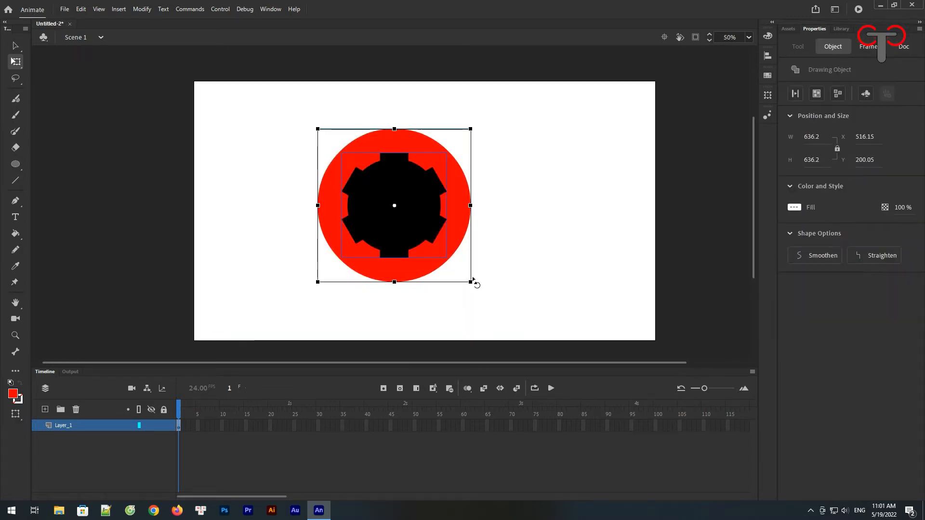
{"action": "left_click_drag", "start_coordinate": [471, 281], "coordinate": [426, 250]}
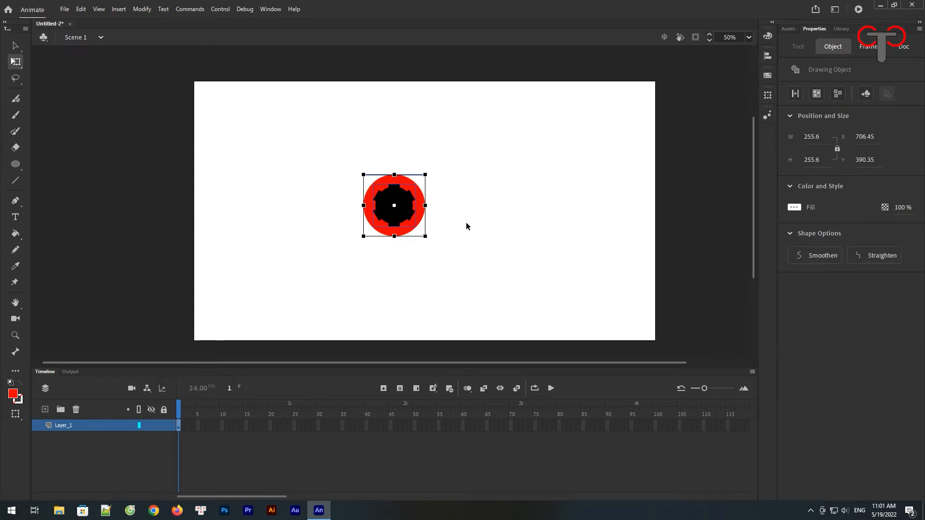
{"action": "left_click", "coordinate": [464, 207]}
{"action": "left_click_drag", "start_coordinate": [465, 156], "coordinate": [307, 270]}
{"action": "left_click_drag", "start_coordinate": [425, 236], "coordinate": [414, 226]}
{"action": "left_click", "coordinate": [454, 230]}
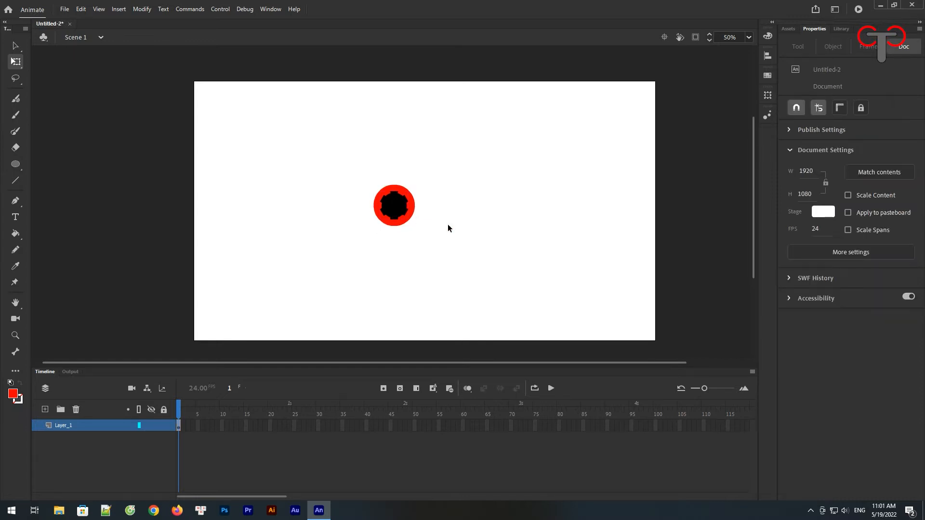
Convert the gear and the red circle together into a Graphic symbol with the default name.
{"action": "left_click_drag", "start_coordinate": [441, 154], "coordinate": [322, 232]}
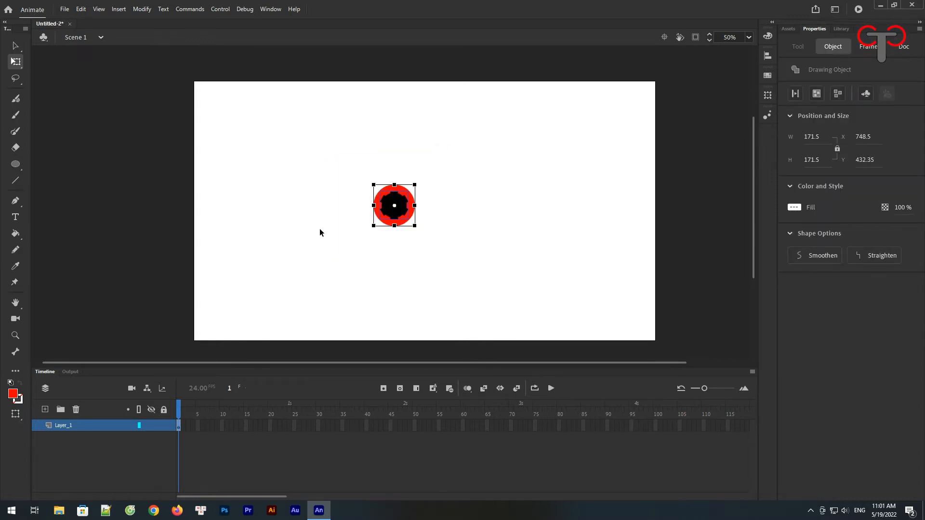
{"action": "right_click", "coordinate": [397, 213]}
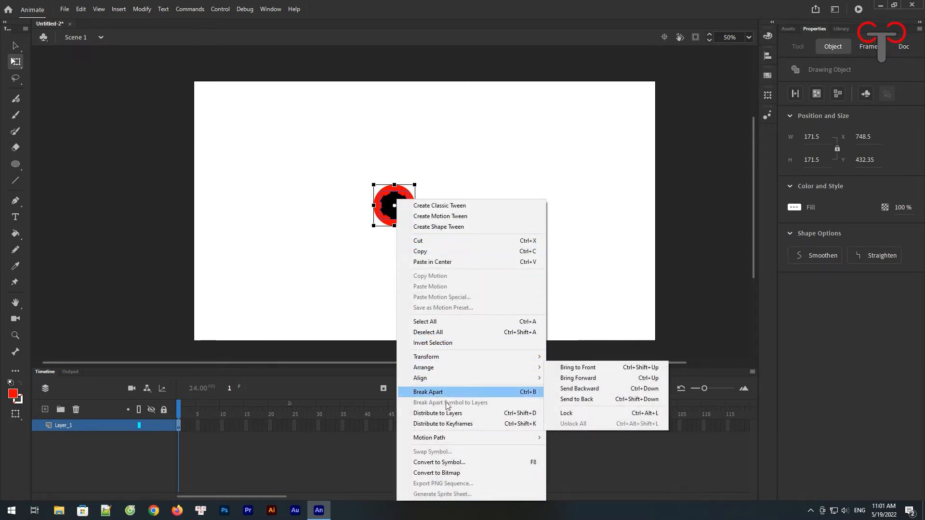
{"action": "left_click", "coordinate": [455, 464]}
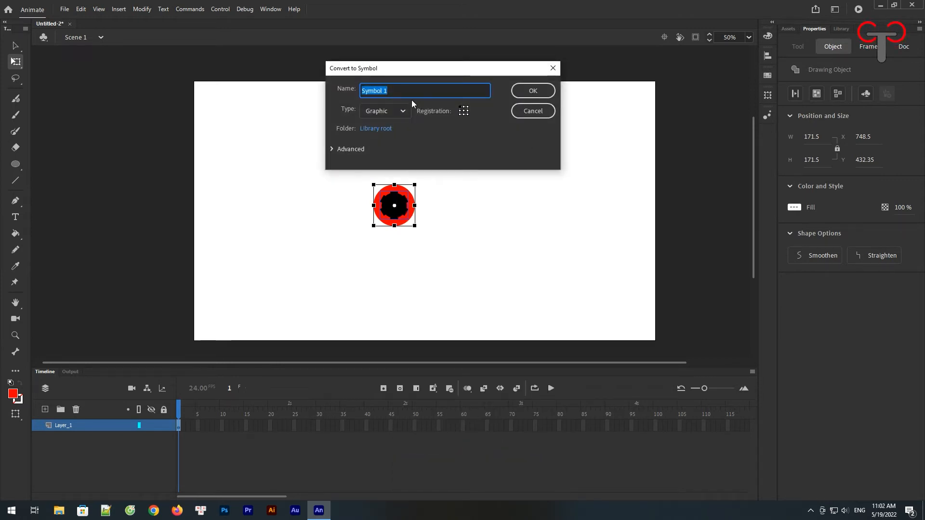
{"action": "left_click", "coordinate": [527, 92]}
{"action": "left_click", "coordinate": [430, 208]}
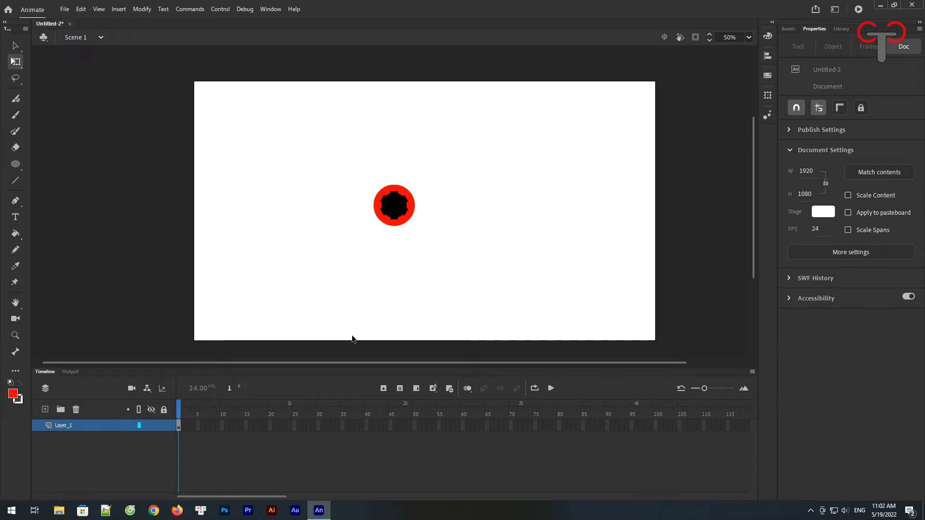
{"action": "left_click", "coordinate": [404, 425]}
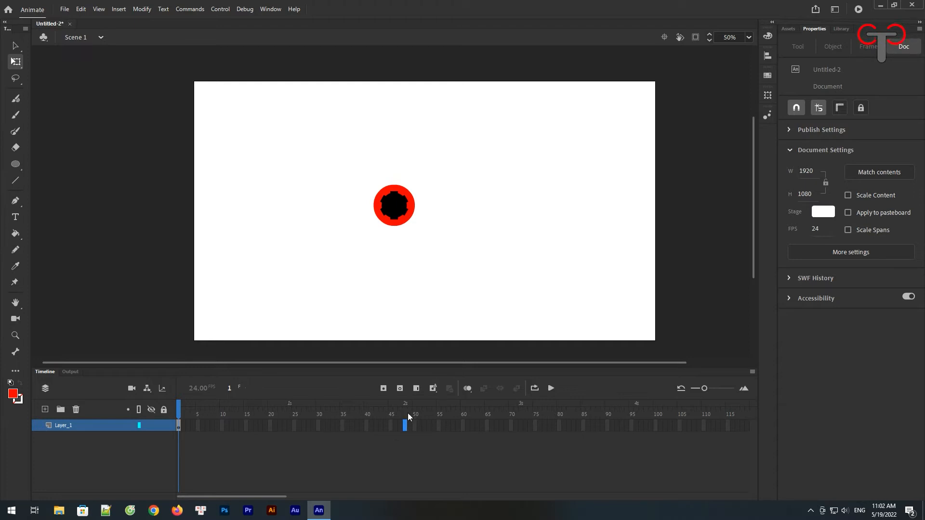
{"action": "left_click", "coordinate": [399, 388]}
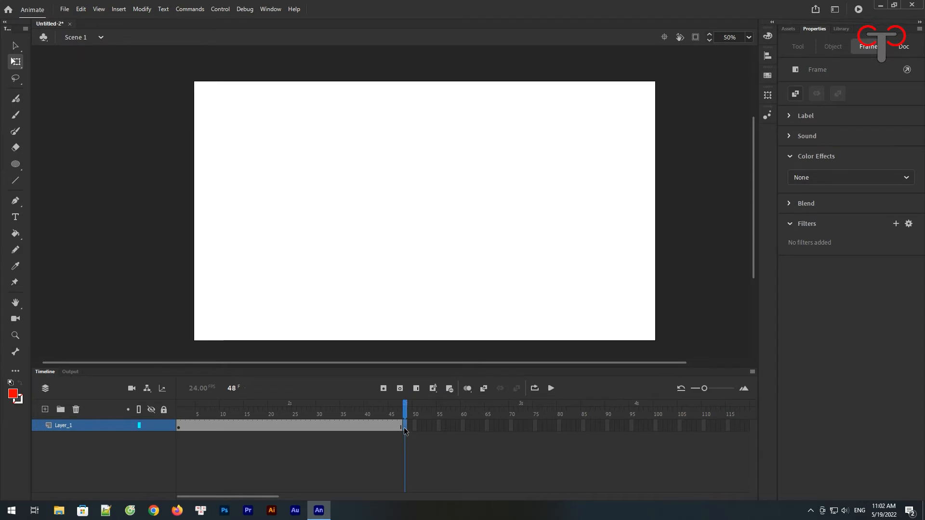
{"action": "key", "text": "ctrl+z"}
{"action": "left_click", "coordinate": [417, 277]}
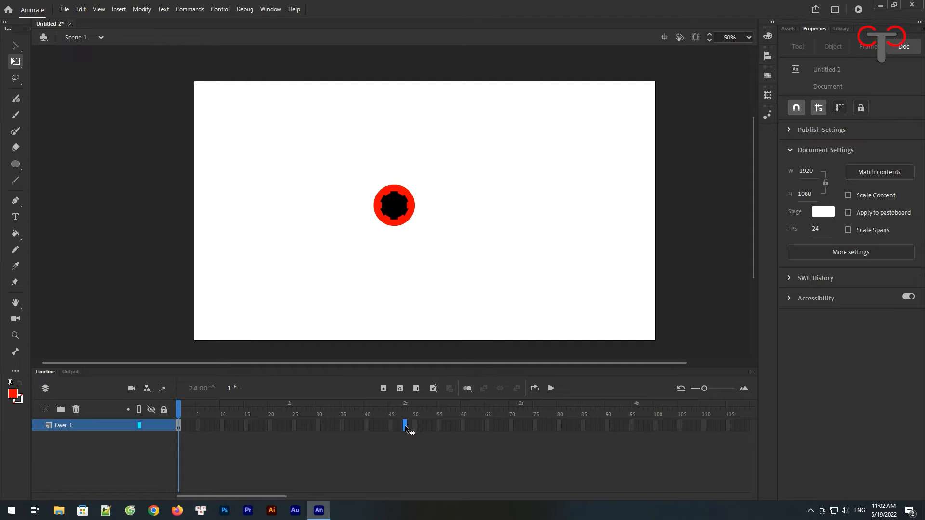
Extend Layer_1 of the main scene to frame 48 with regular frames.
{"action": "key", "text": "F5"}
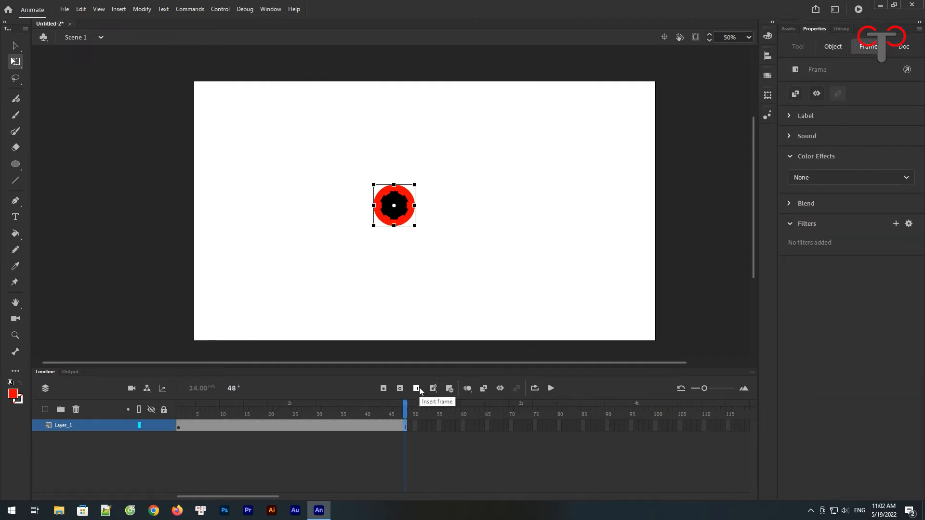
{"action": "left_click", "coordinate": [417, 289]}
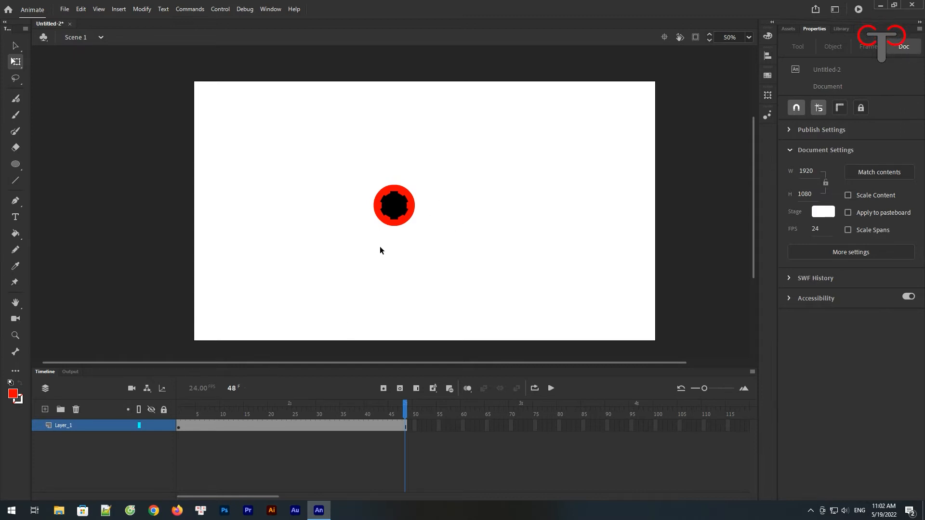
Open the gear symbol for editing from frame 1 of the scene and insert a keyframe at its frame 48.
{"action": "left_click", "coordinate": [179, 428]}
{"action": "left_click", "coordinate": [372, 262]}
{"action": "double_click", "coordinate": [395, 216]}
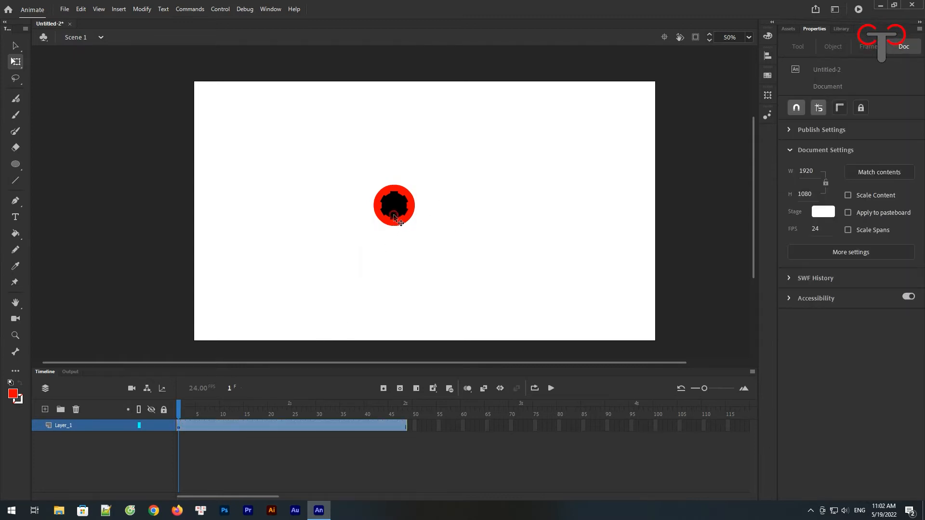
{"action": "left_click", "coordinate": [404, 426]}
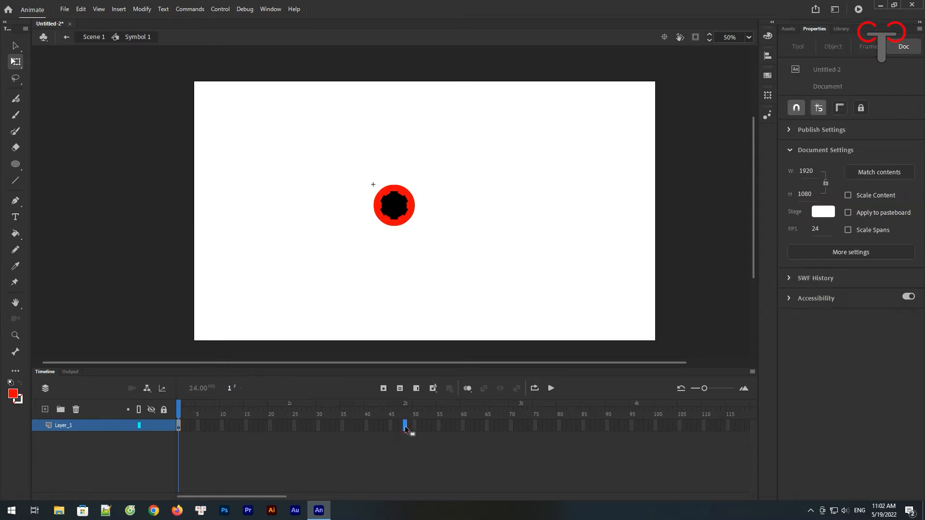
{"action": "left_click", "coordinate": [383, 388]}
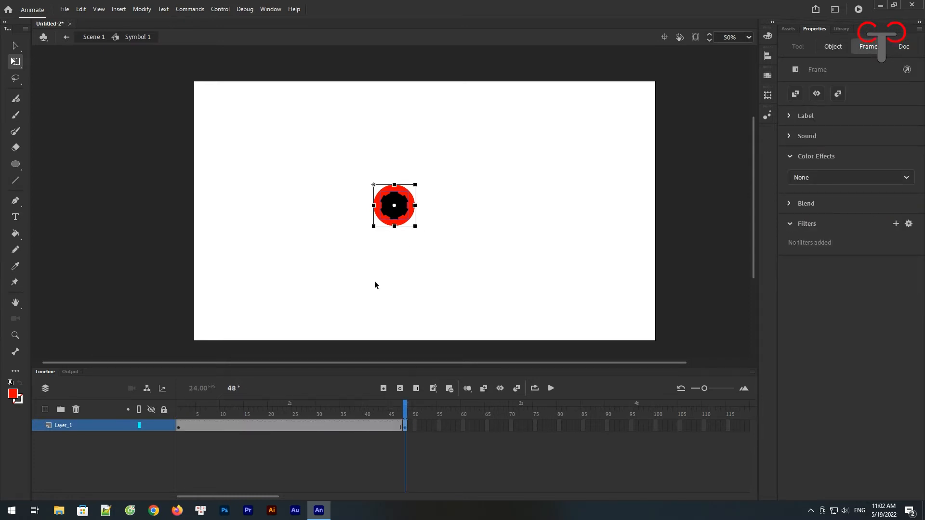
Create a classic tween between the symbol's two keyframes, accepting the conversion of the frame content to a symbol.
{"action": "right_click", "coordinate": [281, 428]}
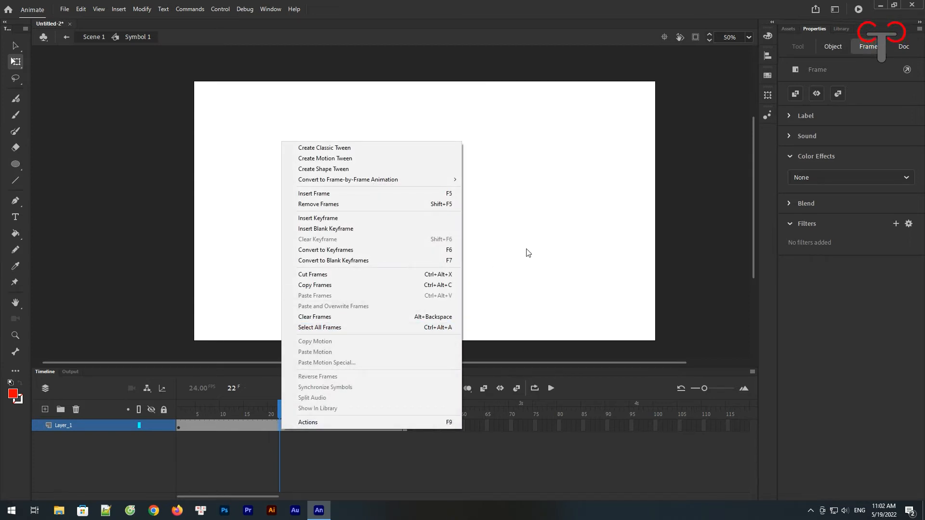
{"action": "left_click", "coordinate": [353, 148]}
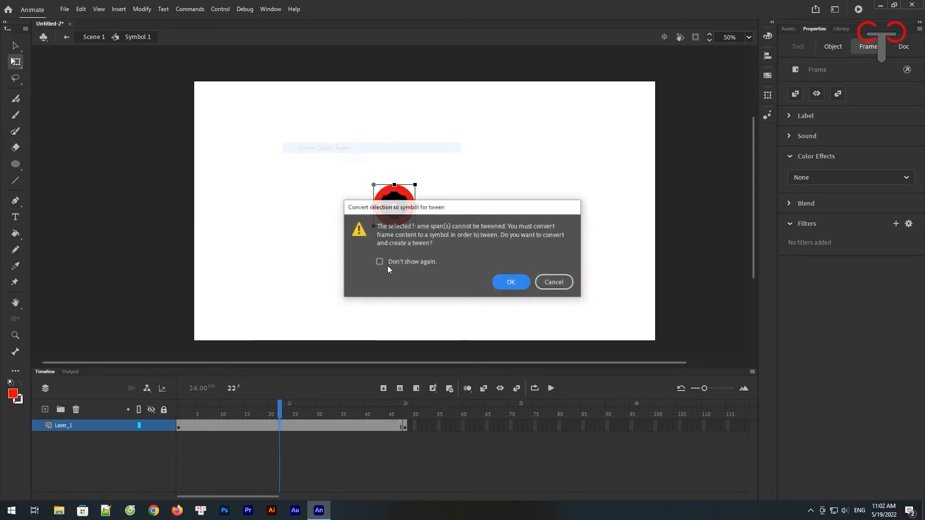
{"action": "left_click", "coordinate": [510, 285]}
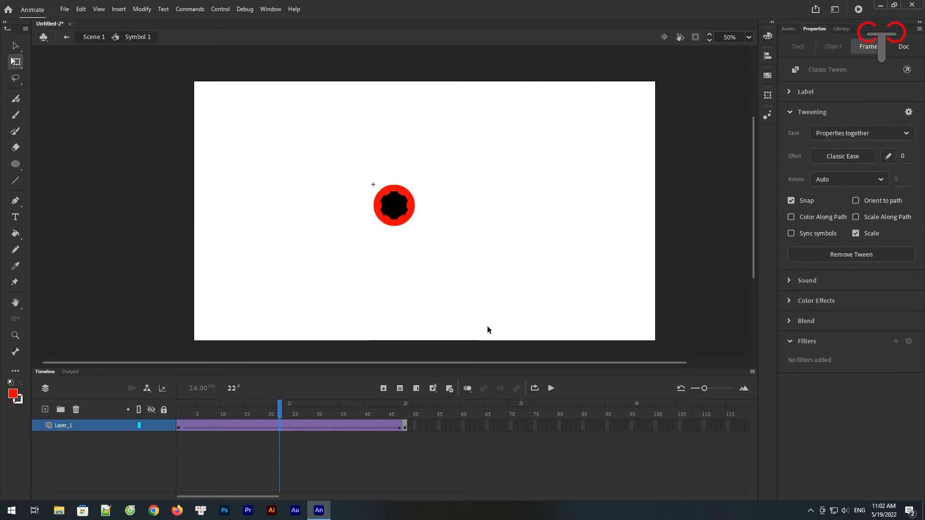
Set the gear's rotation to 360° at keyframe 48 and scrub back into the tween to check the motion.
{"action": "left_click", "coordinate": [405, 427]}
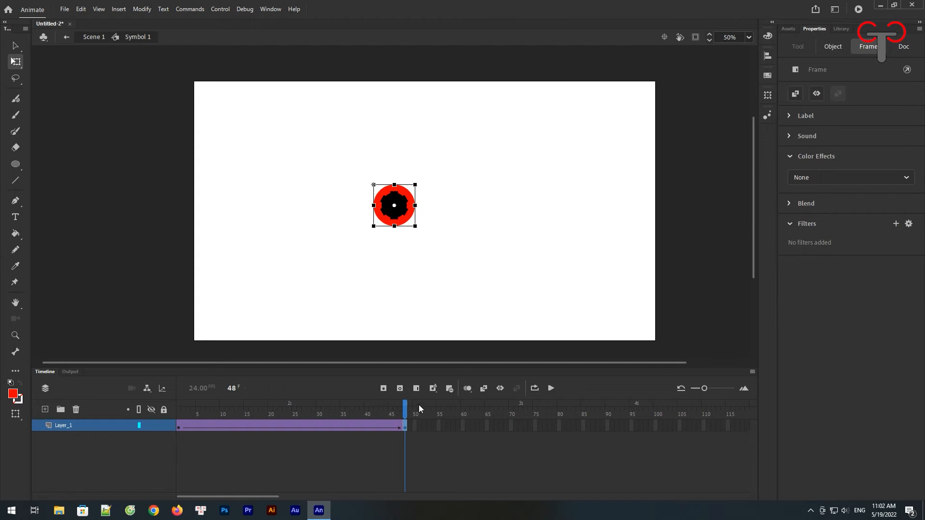
{"action": "left_click", "coordinate": [768, 96]}
{"action": "left_click", "coordinate": [686, 120]}
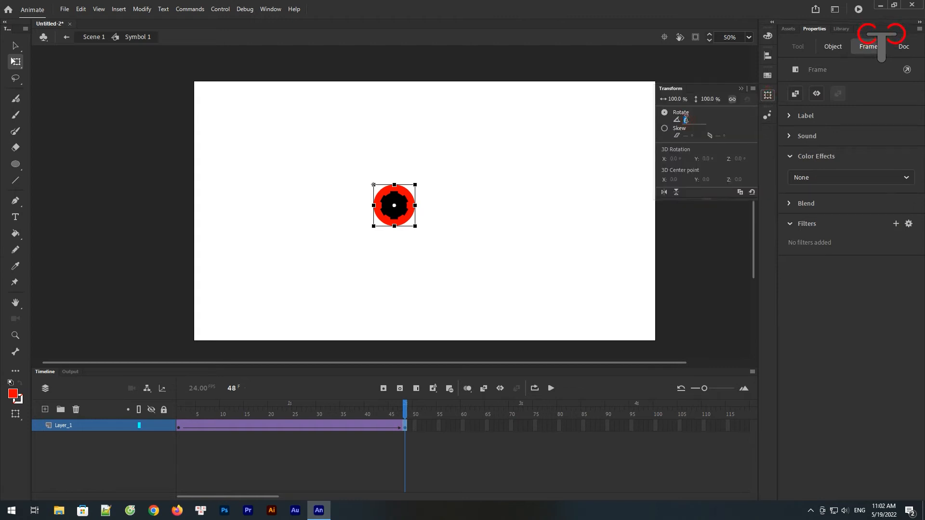
{"action": "type", "text": "36"}
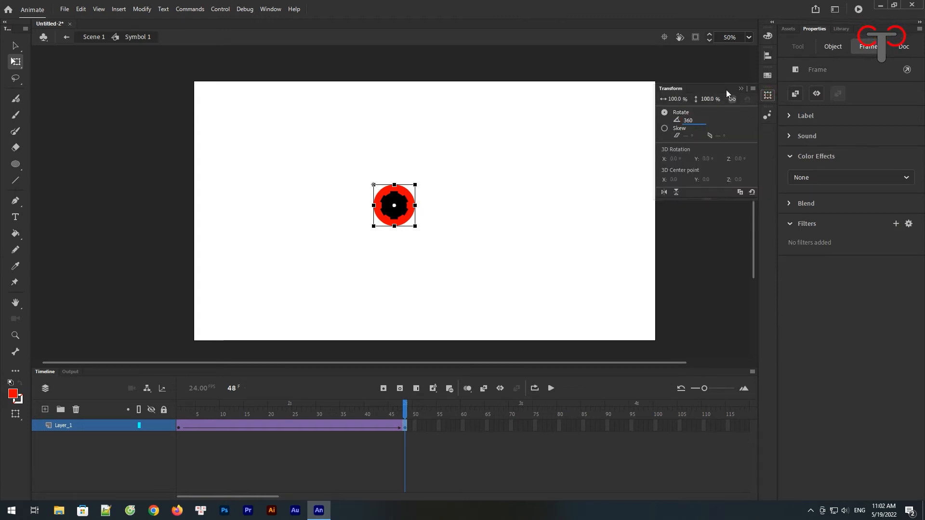
{"action": "type", "text": "0"}
{"action": "left_click", "coordinate": [740, 89]}
{"action": "left_click_drag", "start_coordinate": [405, 400], "coordinate": [331, 424]}
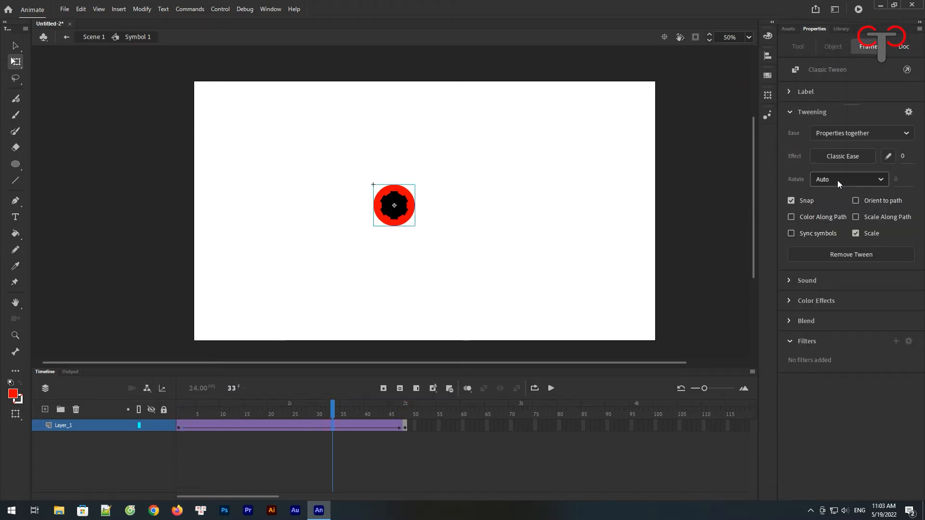
Set the gear tween to rotate clockwise, then return to Scene 1 and play the animation from frame 1.
{"action": "left_click", "coordinate": [837, 178]}
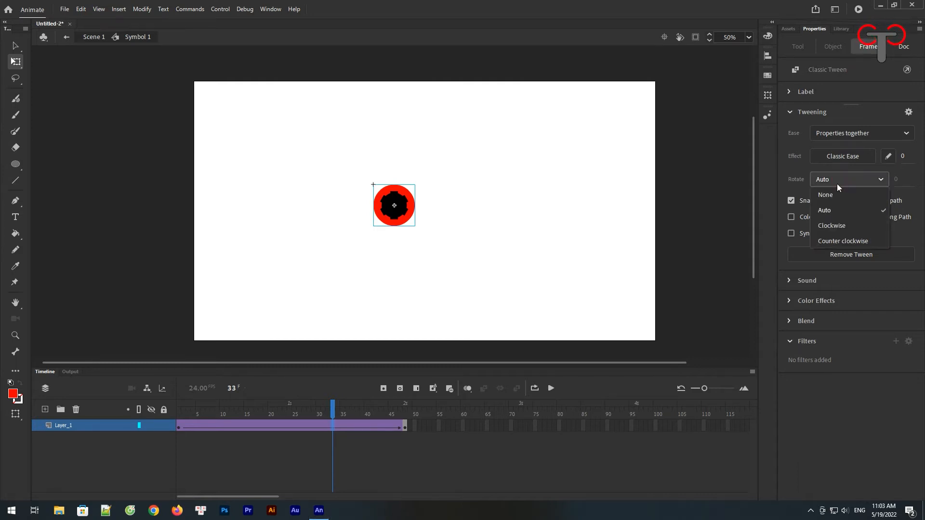
{"action": "left_click", "coordinate": [836, 225]}
{"action": "left_click_drag", "start_coordinate": [332, 414], "coordinate": [146, 432]}
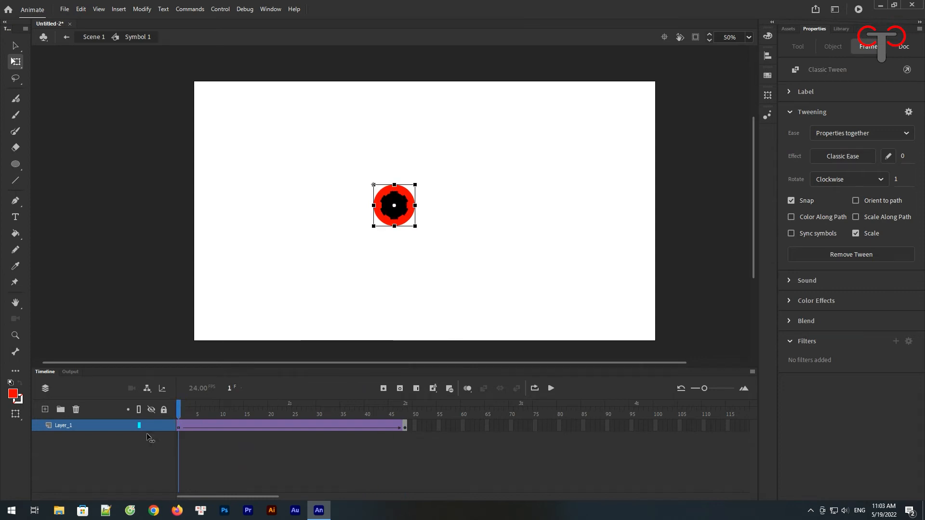
{"action": "left_click", "coordinate": [98, 41]}
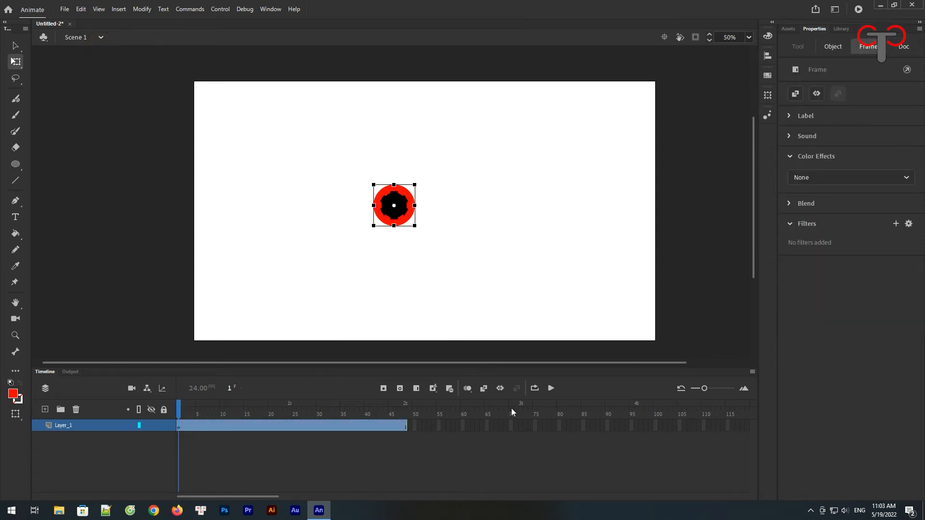
{"action": "left_click", "coordinate": [550, 390]}
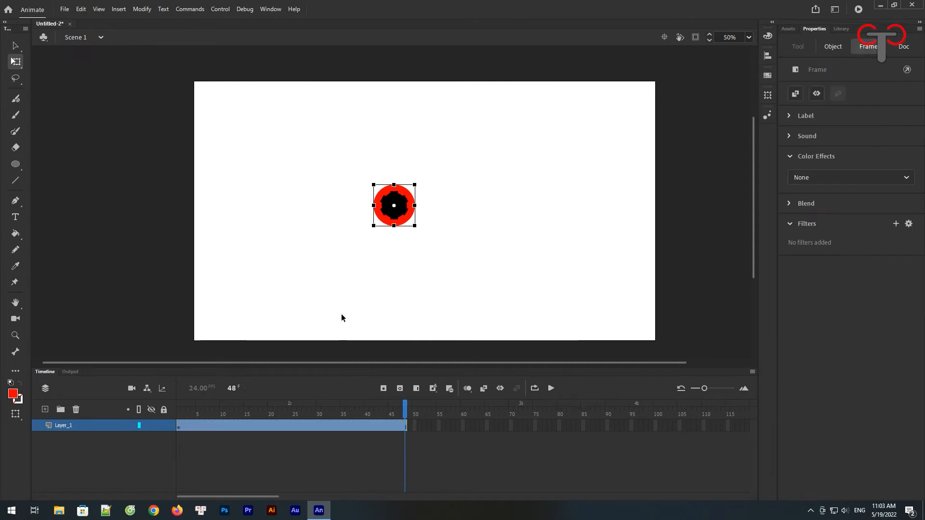
{"action": "left_click", "coordinate": [346, 290]}
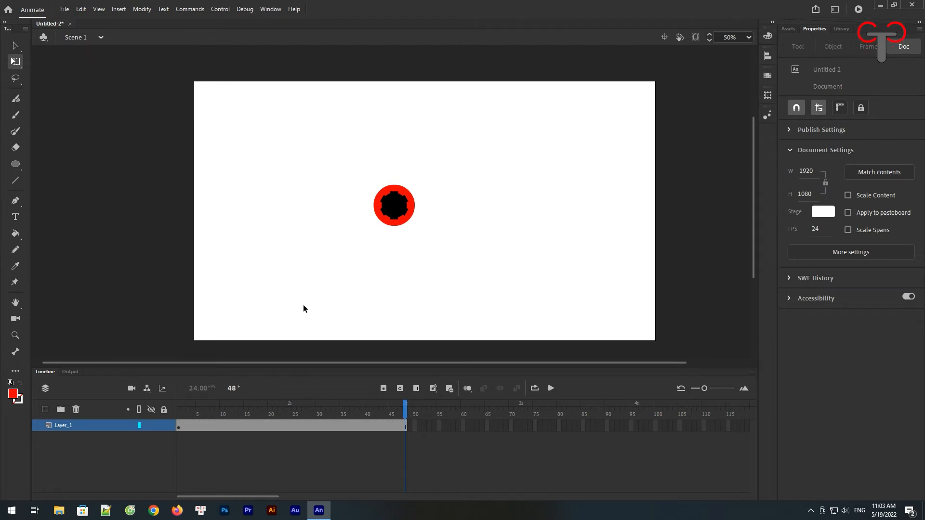
At frame 1 of Scene 1, draw a black-filled circle about 414 px in diameter centred on the gear.
{"action": "left_click", "coordinate": [178, 427]}
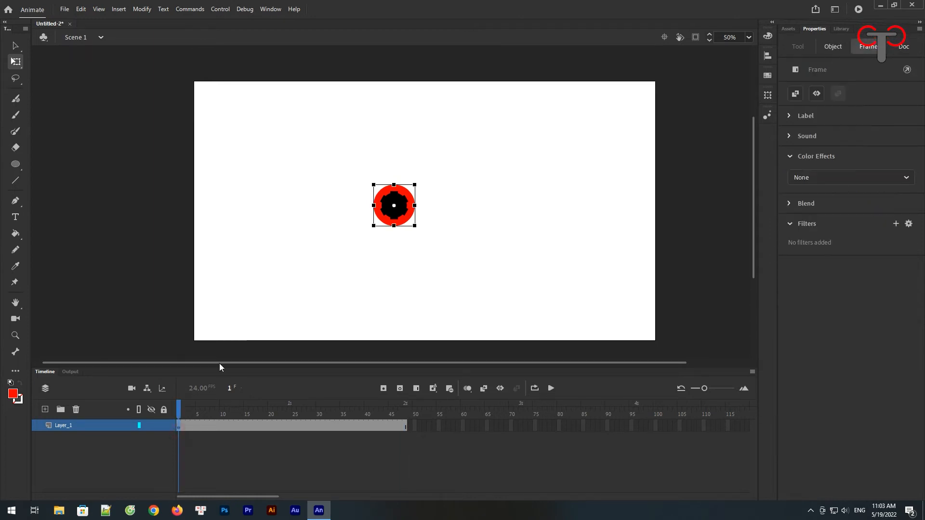
{"action": "left_click", "coordinate": [245, 287]}
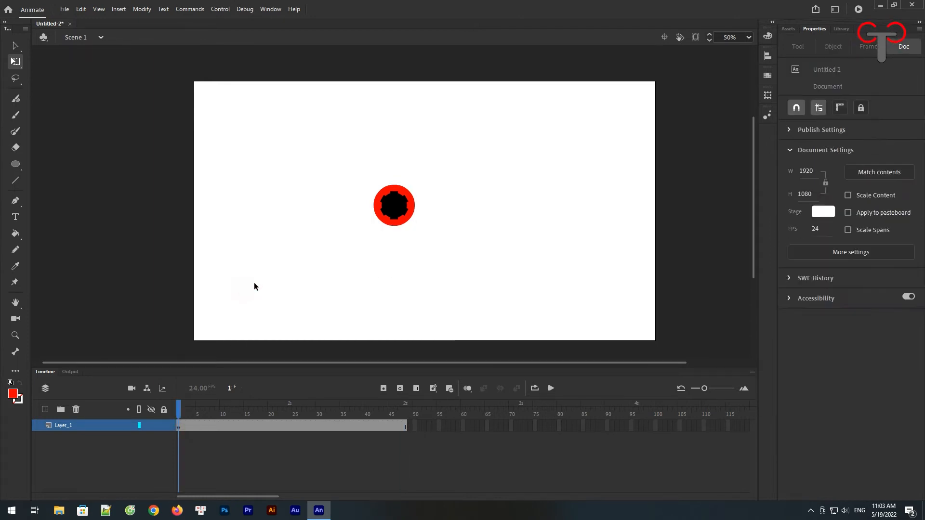
{"action": "left_click", "coordinate": [16, 164]}
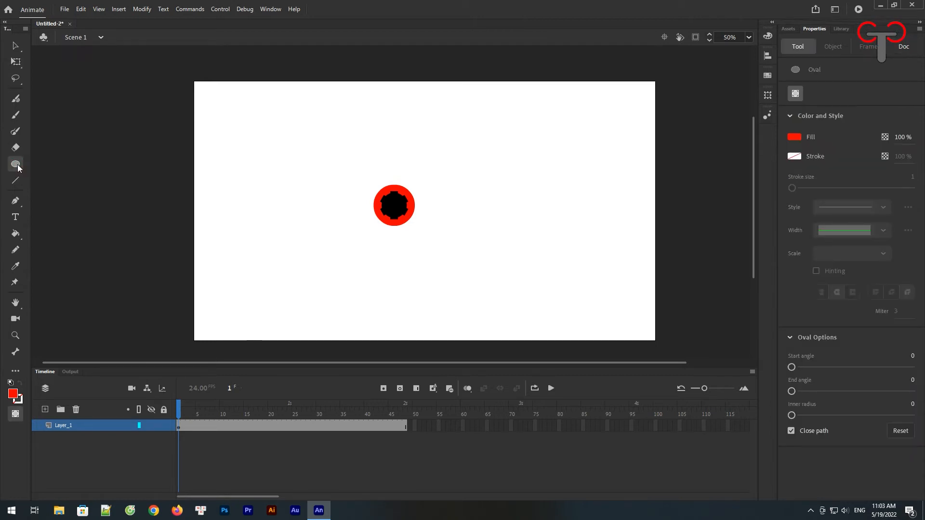
{"action": "left_click", "coordinate": [13, 394]}
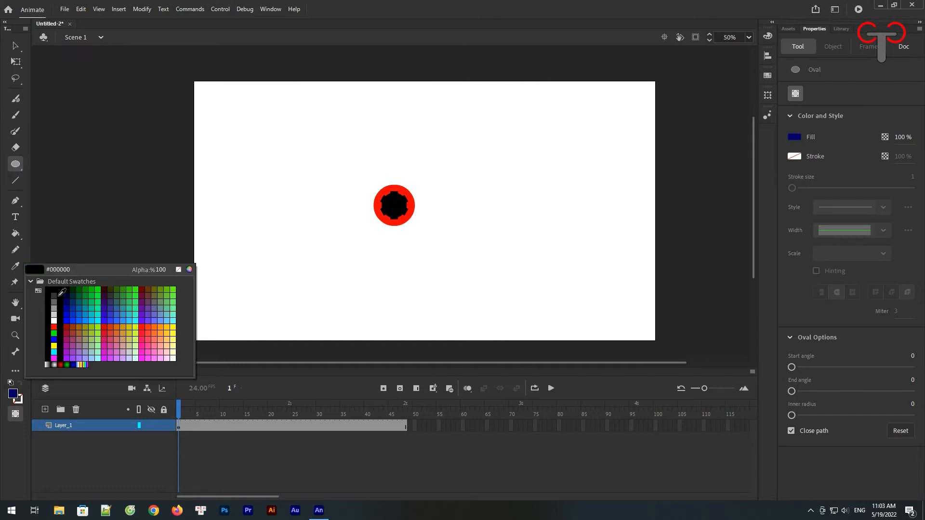
{"action": "left_click", "coordinate": [55, 290]}
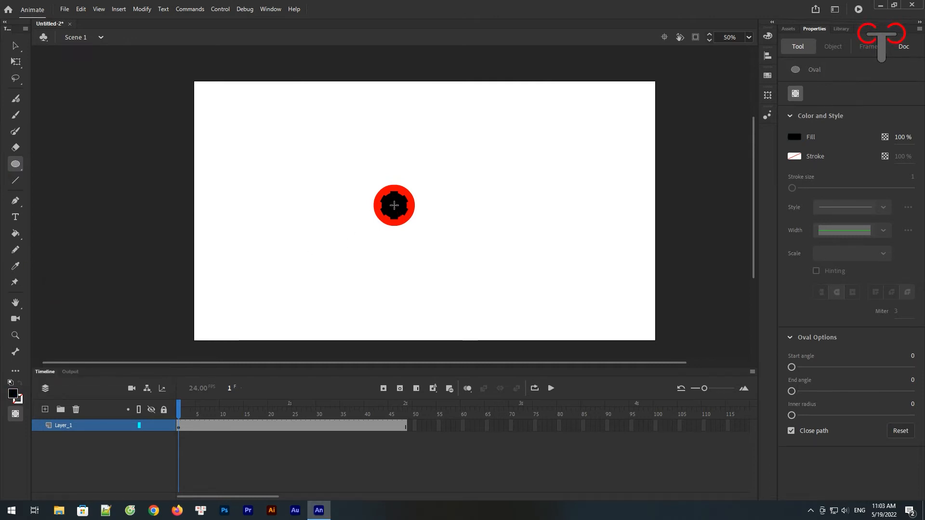
{"action": "left_click_drag", "start_coordinate": [394, 205], "coordinate": [425, 255]}
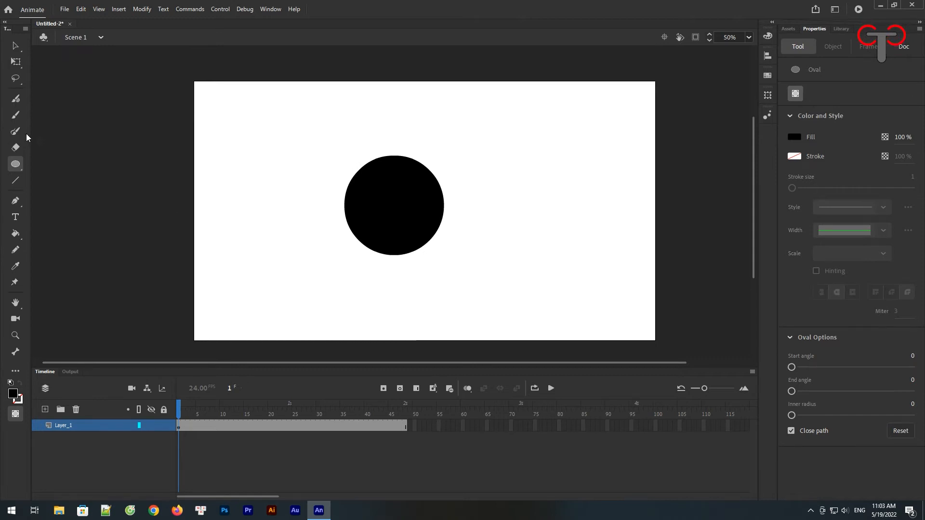
Send the large black circle to the back, behind the gear symbol.
{"action": "left_click", "coordinate": [14, 45]}
{"action": "right_click", "coordinate": [393, 215]}
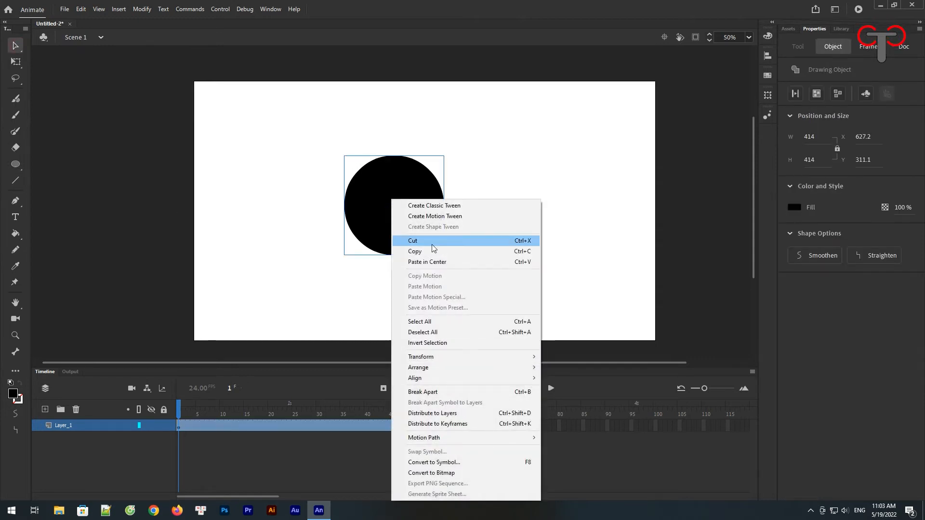
{"action": "mouse_move", "coordinate": [493, 372]}
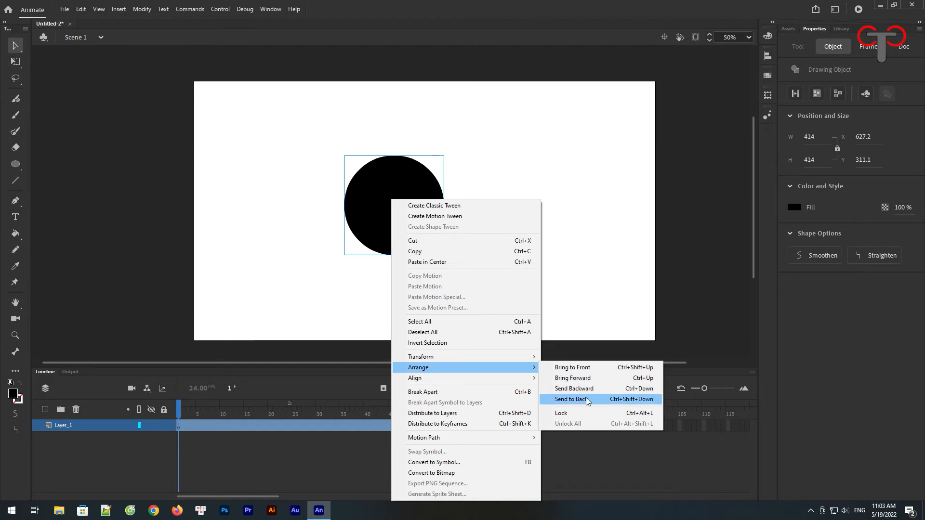
{"action": "left_click", "coordinate": [572, 399]}
{"action": "left_click", "coordinate": [484, 270]}
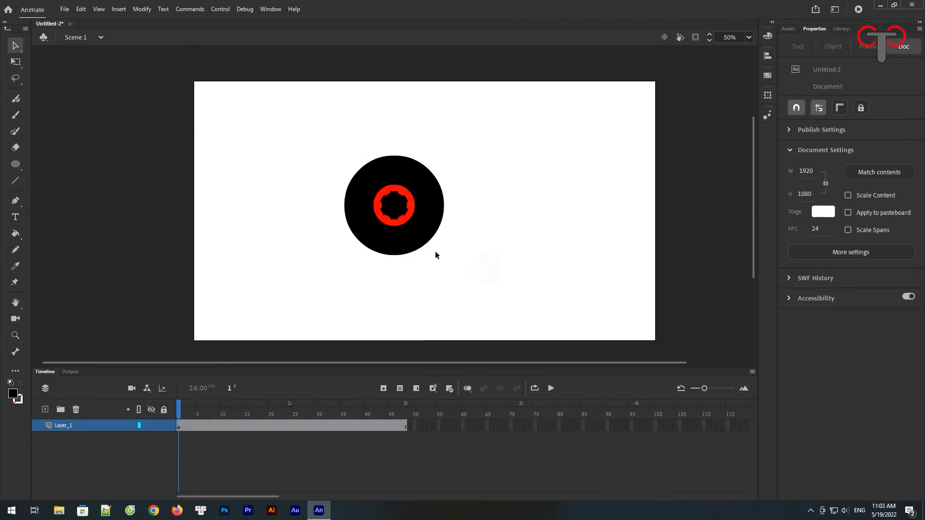
Select the black circle and the gear together and move them left, to about X 339 on the stage.
{"action": "left_click", "coordinate": [428, 236]}
{"action": "left_click", "coordinate": [501, 161]}
{"action": "left_click_drag", "start_coordinate": [510, 130], "coordinate": [204, 315]}
{"action": "left_click_drag", "start_coordinate": [398, 242], "coordinate": [329, 243]}
{"action": "left_click", "coordinate": [440, 237]}
{"action": "left_click_drag", "start_coordinate": [400, 129], "coordinate": [249, 282]}
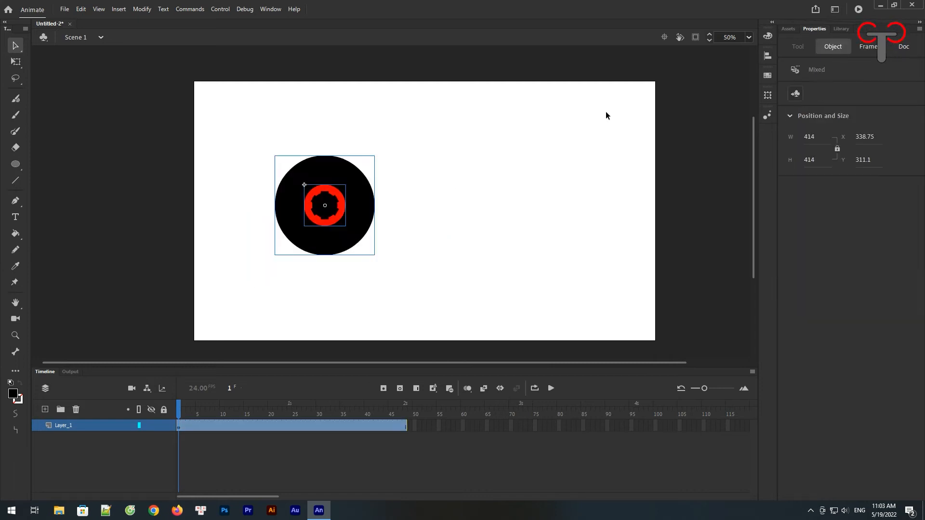
{"action": "left_click", "coordinate": [768, 57]}
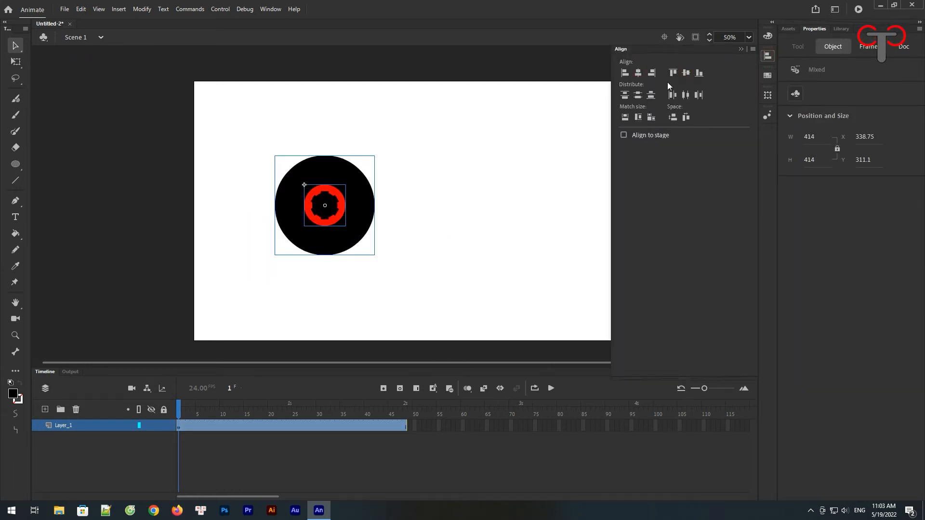
{"action": "left_click", "coordinate": [495, 170]}
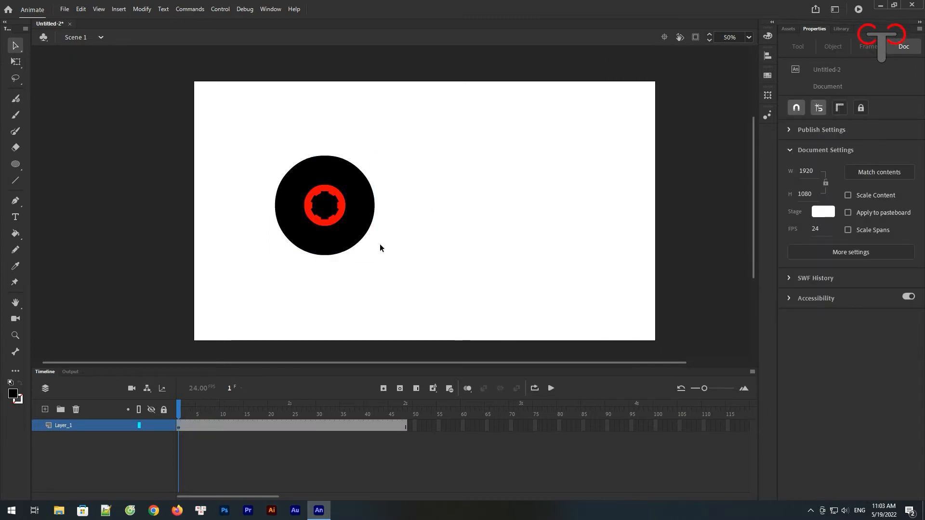
Convert the large black circle alone to a graphic symbol named Symbol 2.
{"action": "left_click", "coordinate": [357, 233]}
{"action": "right_click", "coordinate": [354, 233]}
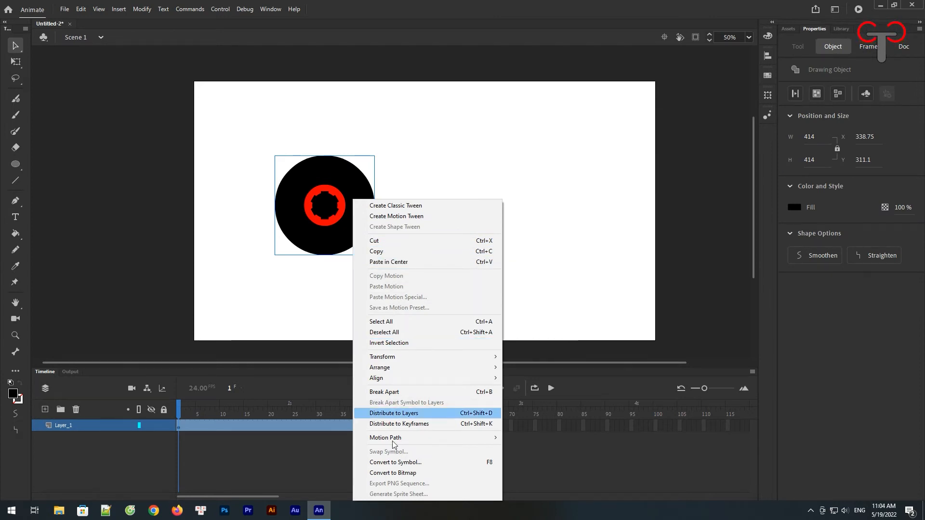
{"action": "left_click", "coordinate": [396, 462]}
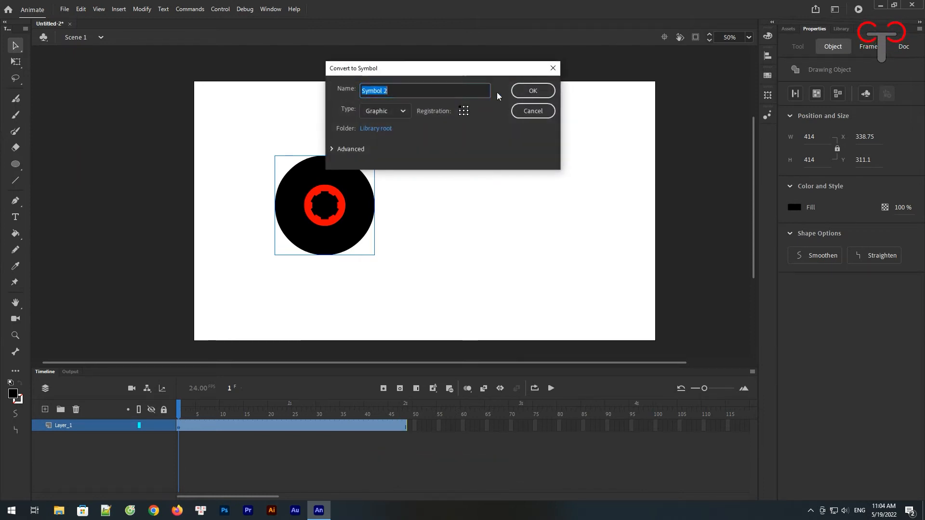
{"action": "left_click", "coordinate": [525, 91]}
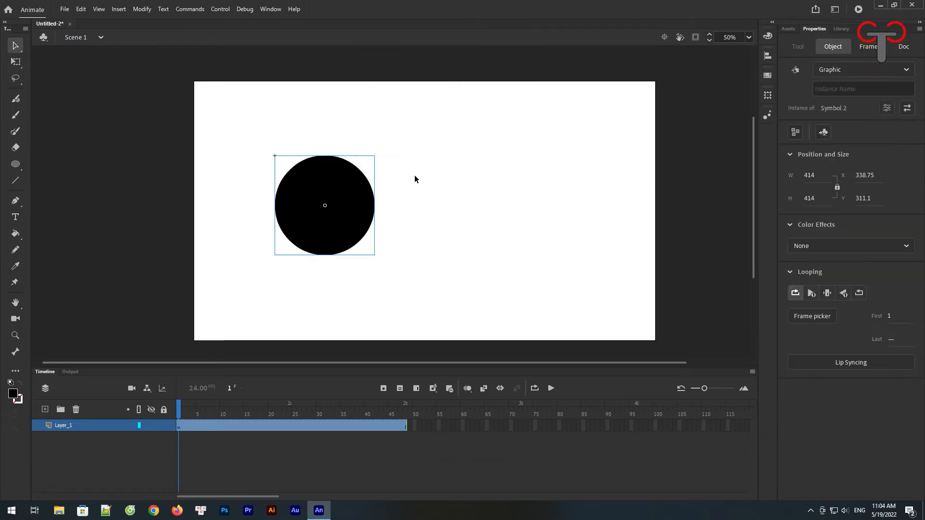
Send the black circle symbol to the back so it sits behind the gear.
{"action": "right_click", "coordinate": [362, 221]}
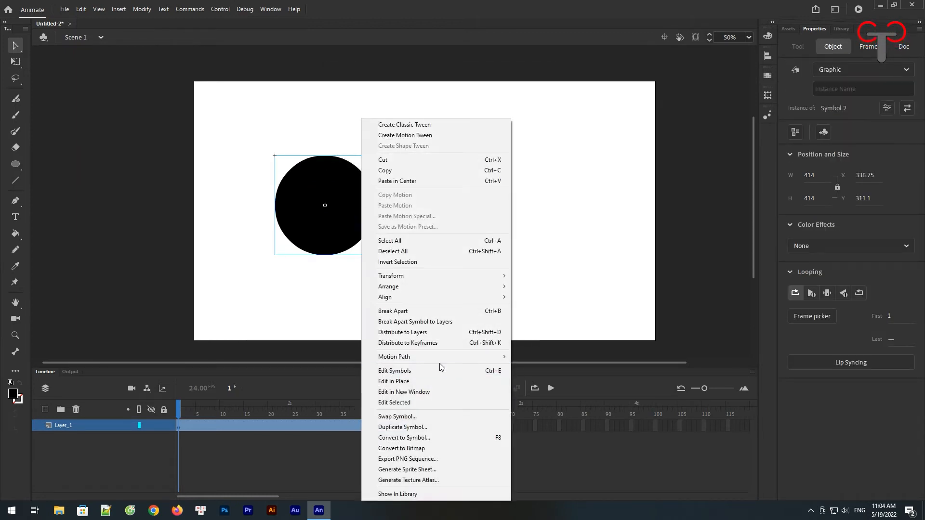
{"action": "mouse_move", "coordinate": [456, 287]}
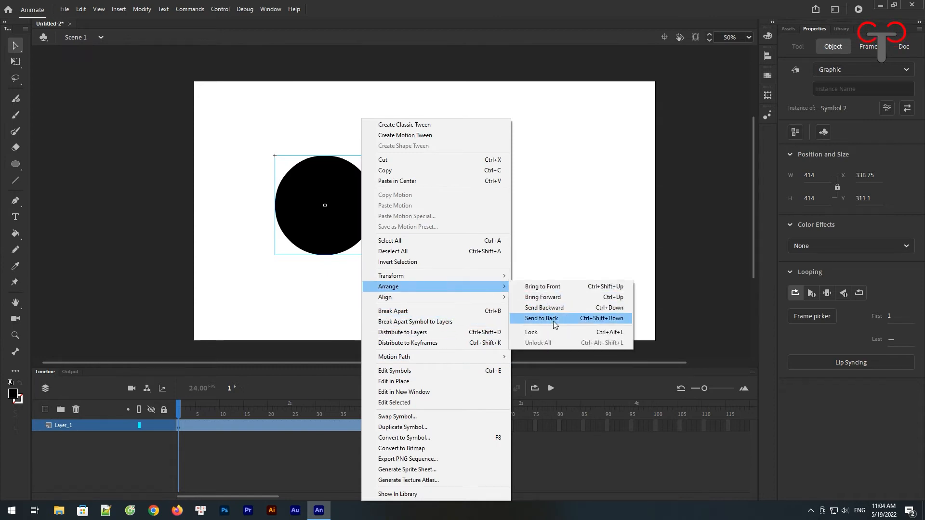
{"action": "left_click", "coordinate": [553, 319]}
{"action": "left_click", "coordinate": [435, 231]}
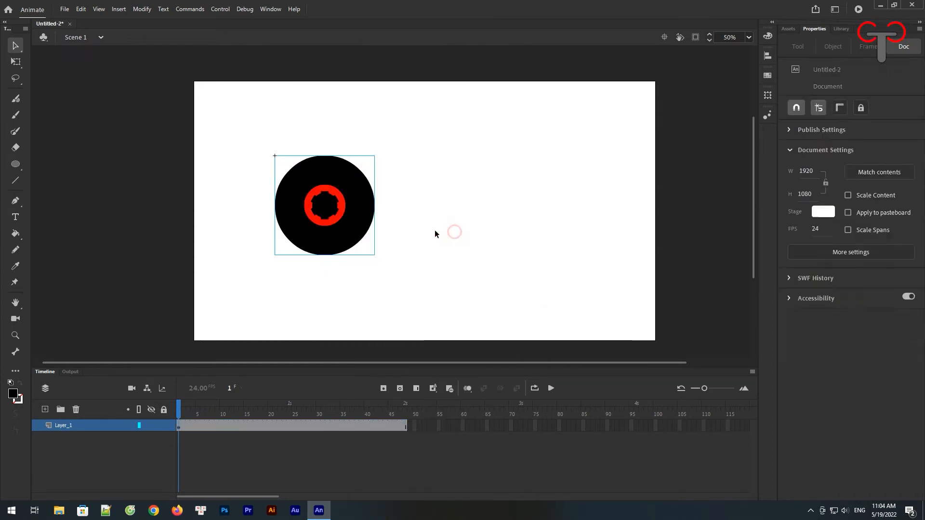
Open the black circle symbol for editing and insert a keyframe at its frame 48.
{"action": "left_click", "coordinate": [372, 217]}
{"action": "double_click", "coordinate": [342, 246]}
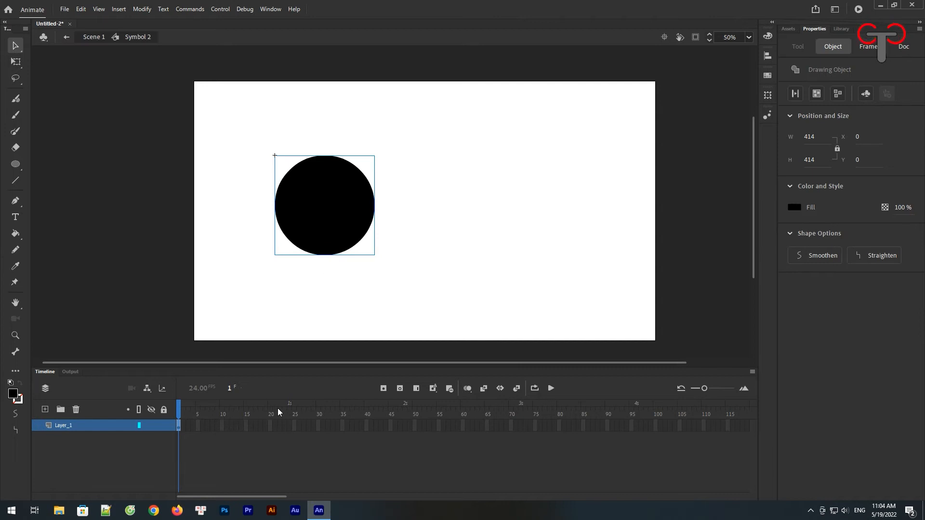
{"action": "left_click", "coordinate": [405, 426]}
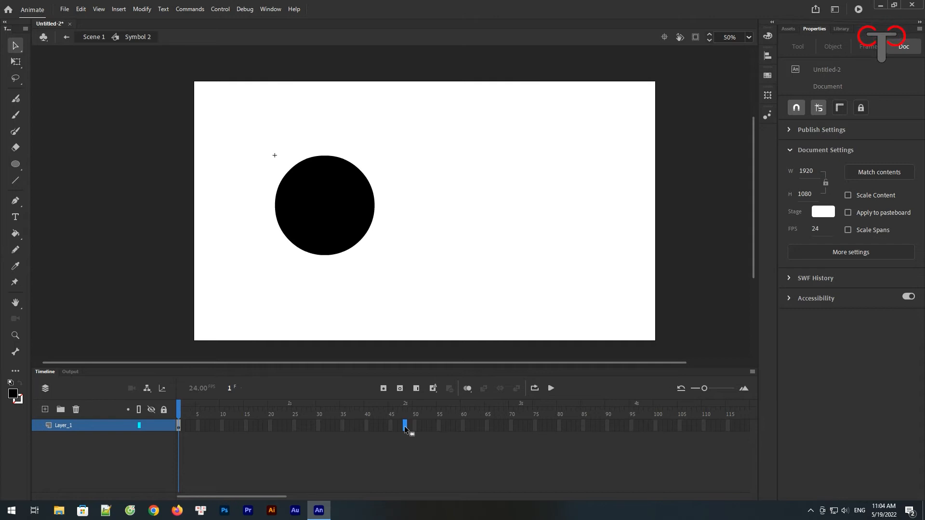
{"action": "left_click", "coordinate": [383, 388]}
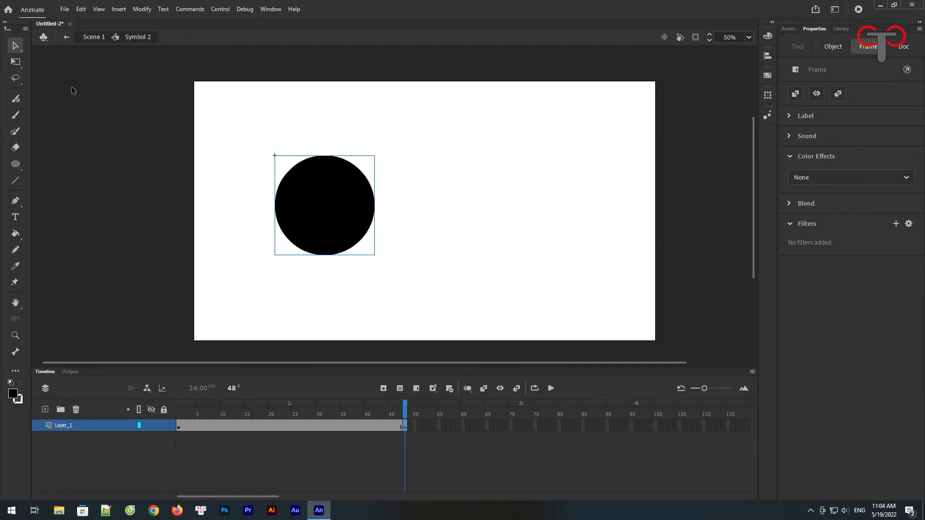
Scale the circle at keyframe 48 down about its centre to about 194 px and create a shape tween between the keyframes.
{"action": "left_click", "coordinate": [21, 62]}
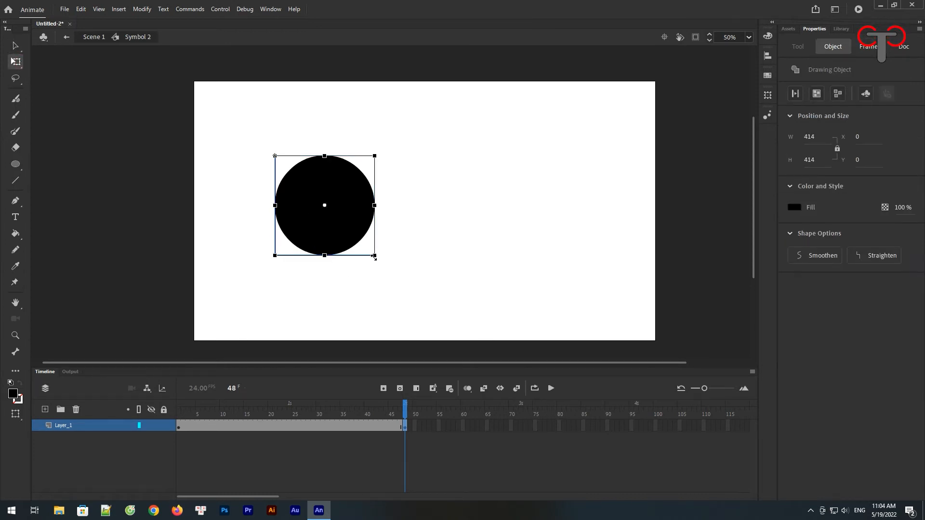
{"action": "left_click_drag", "start_coordinate": [375, 256], "coordinate": [347, 254]}
{"action": "right_click", "coordinate": [303, 424]}
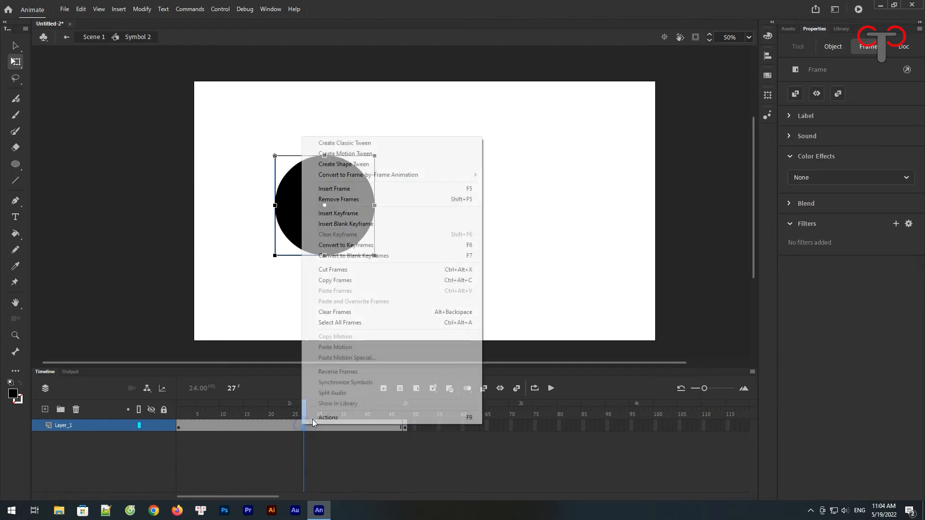
{"action": "left_click", "coordinate": [352, 166]}
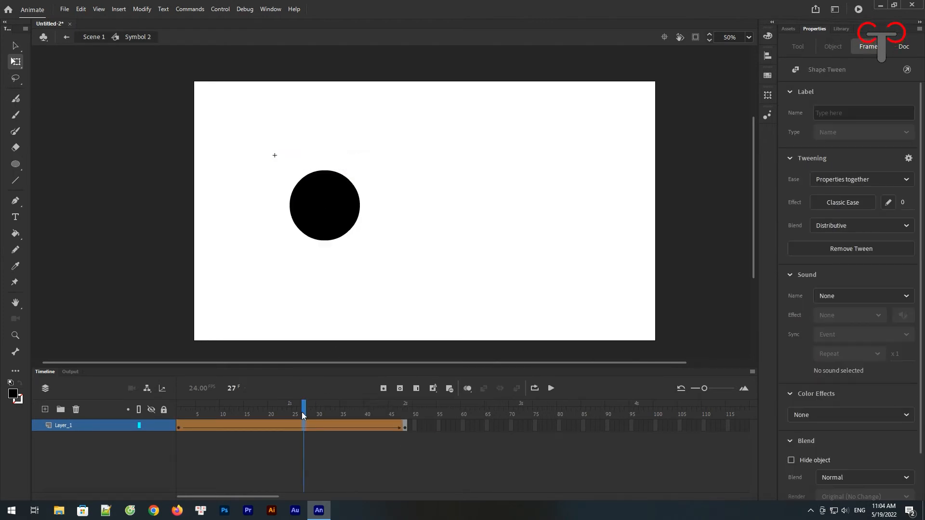
Return to Scene 1 and scrub back to frame 1 to check the circle shrinking around the gear.
{"action": "left_click", "coordinate": [91, 37]}
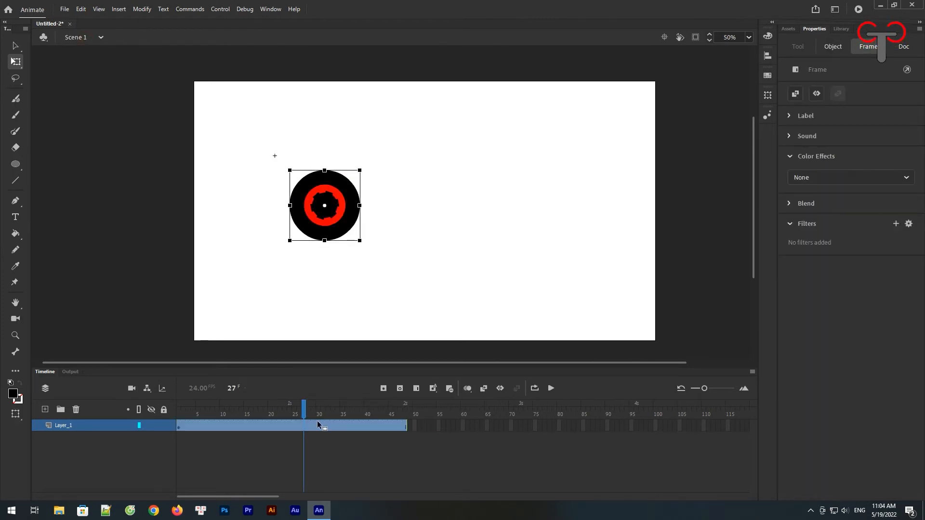
{"action": "left_click_drag", "start_coordinate": [288, 412], "coordinate": [179, 426]}
{"action": "left_click", "coordinate": [246, 363]}
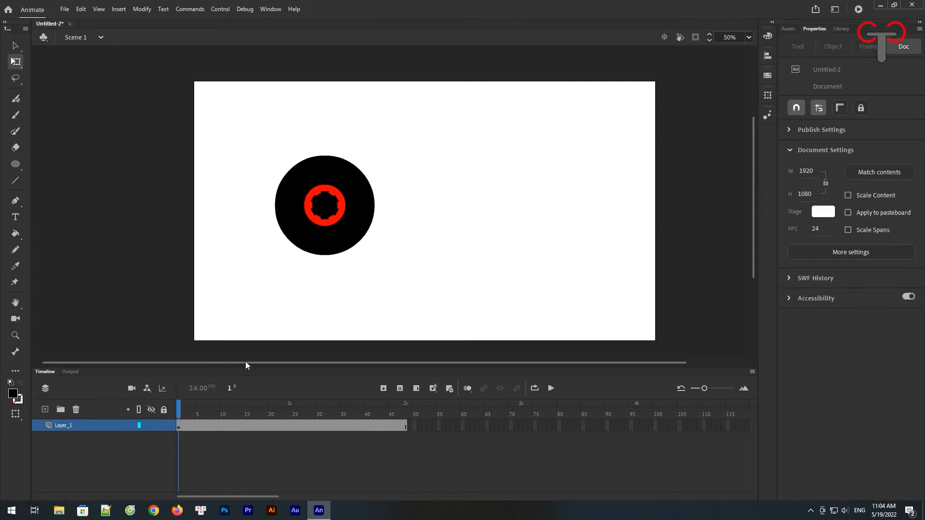
Reopen the black circle symbol and enlarge its circle at keyframe 48 about the centre to about 234 px.
{"action": "double_click", "coordinate": [336, 243]}
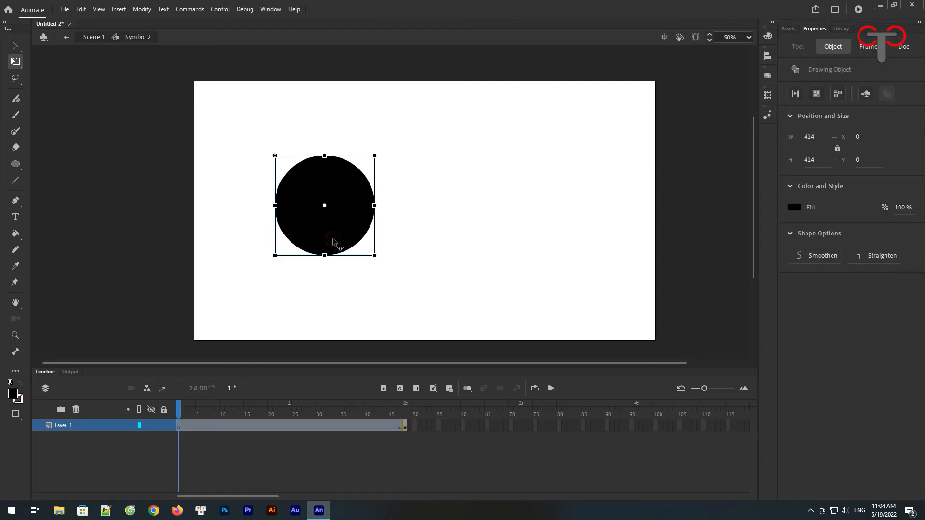
{"action": "left_click", "coordinate": [404, 430]}
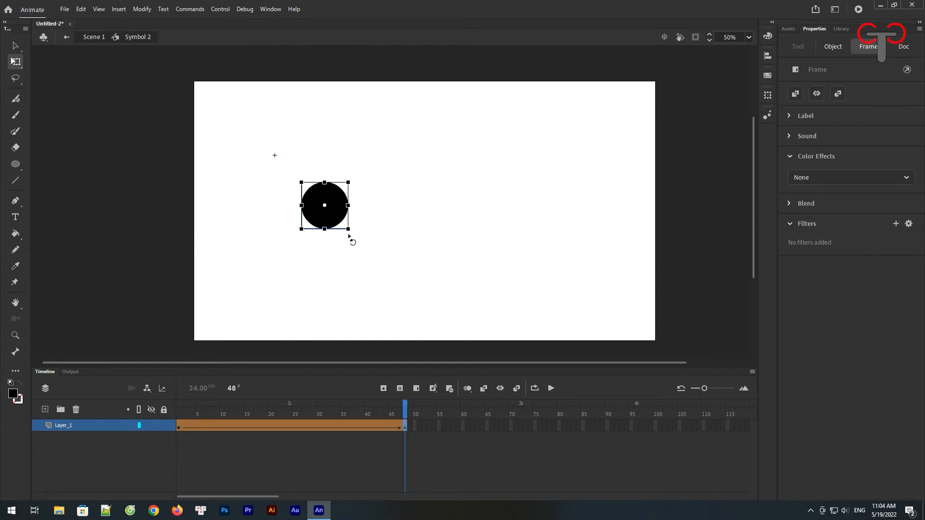
{"action": "left_click", "coordinate": [348, 229]}
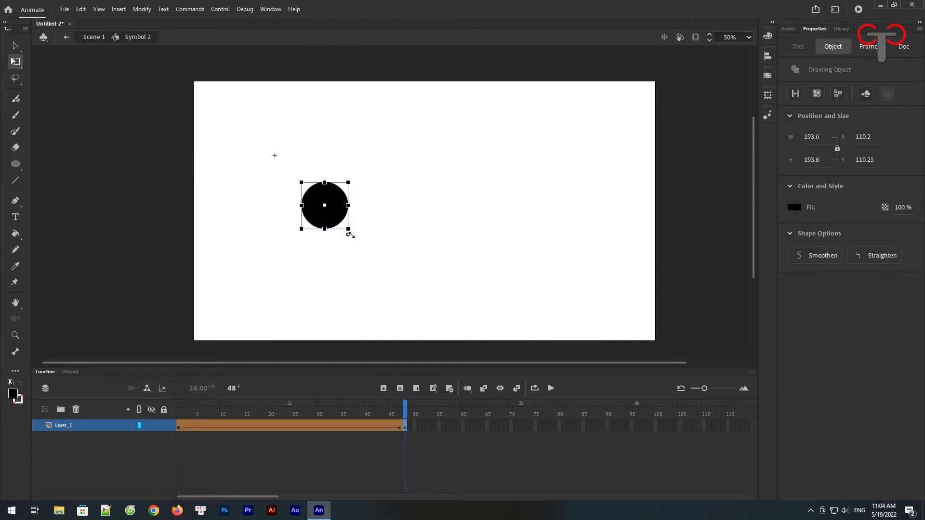
{"action": "left_click_drag", "start_coordinate": [349, 233], "coordinate": [353, 240]}
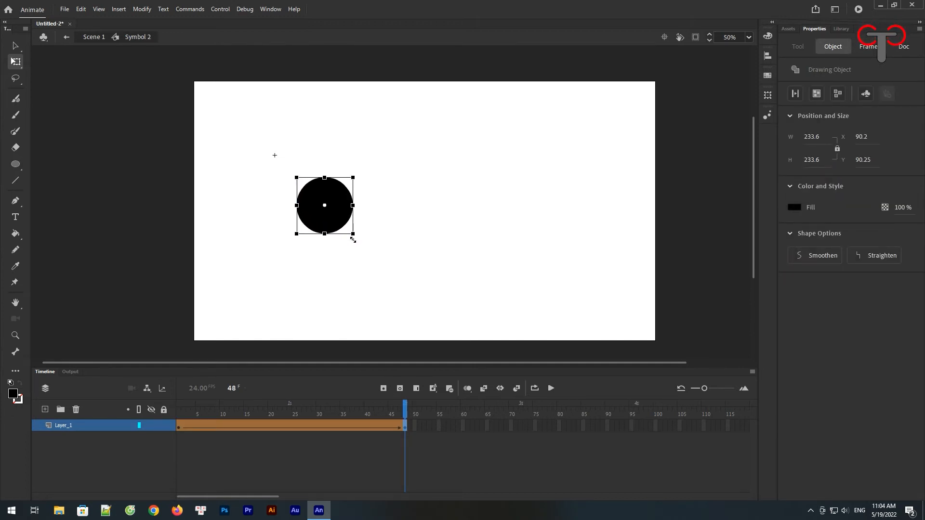
Undo the last enlargement of the circle at keyframe 48 and scale it about its centre to about 213 px.
{"action": "key", "text": "ctrl+z"}
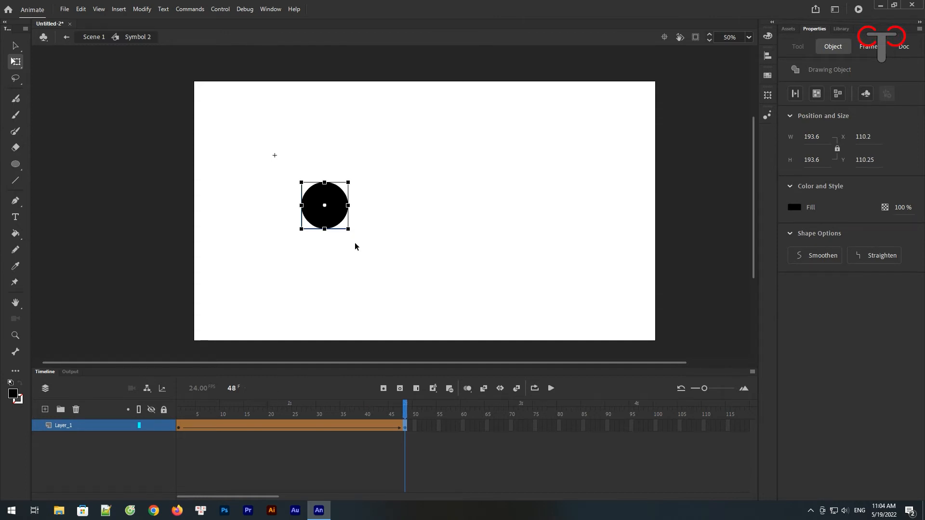
{"action": "key", "text": "z"}
{"action": "left_click_drag", "start_coordinate": [270, 153], "coordinate": [382, 260]}
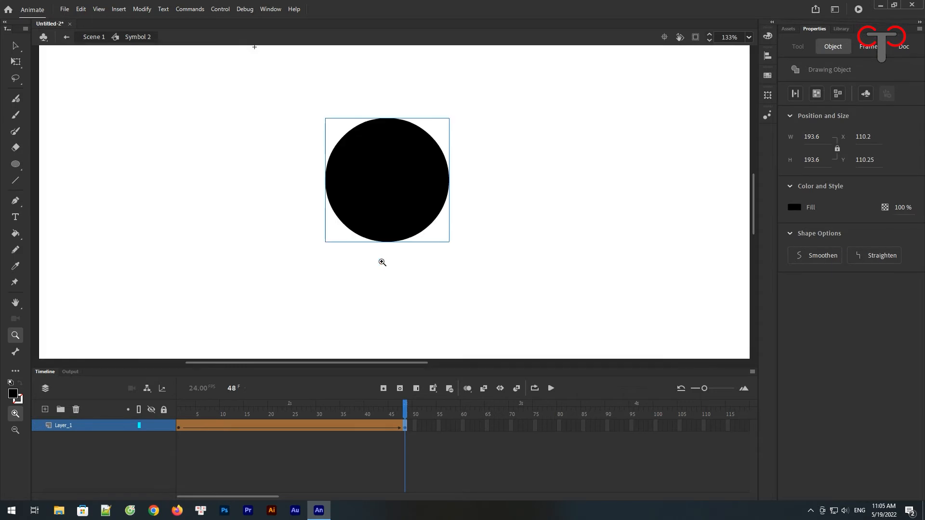
{"action": "left_click", "coordinate": [15, 62]}
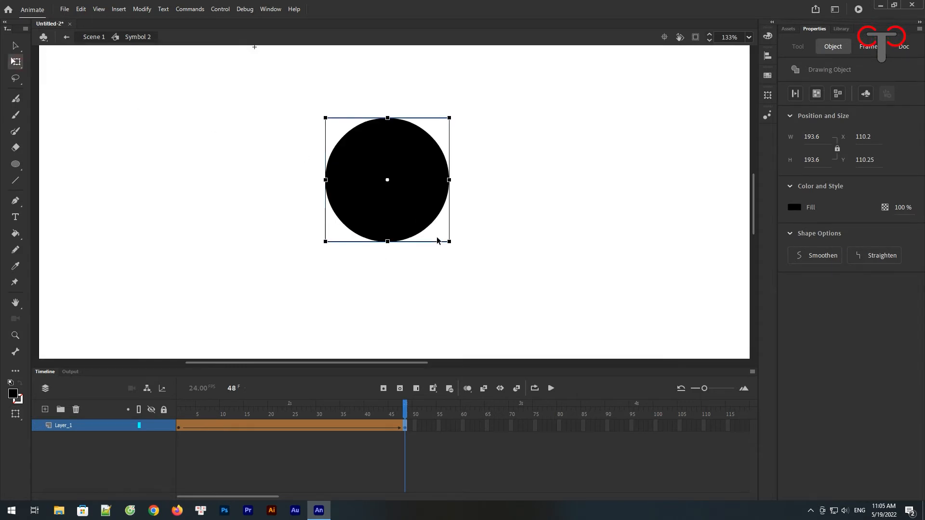
{"action": "left_click_drag", "start_coordinate": [451, 245], "coordinate": [456, 250]}
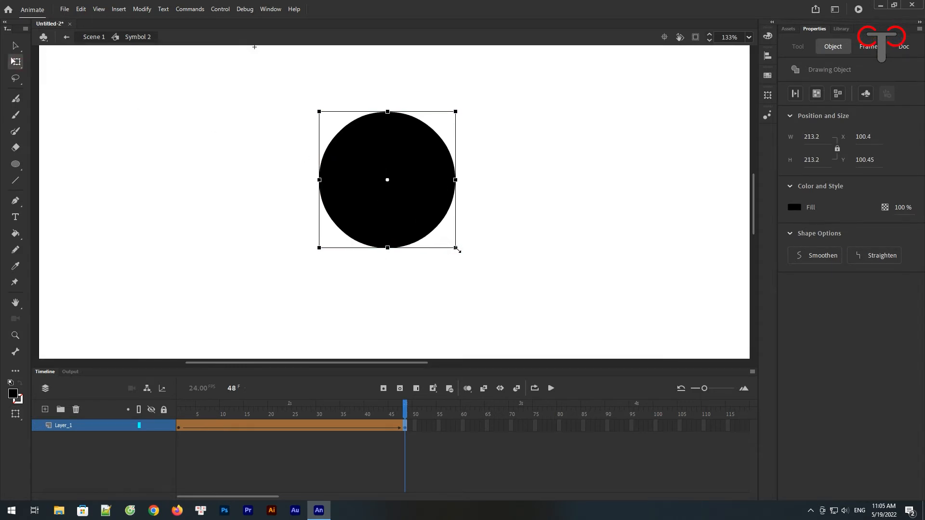
Return to Scene 1 and scrub from frame 48 back to frame 1 to check the circle's size around the gear.
{"action": "left_click", "coordinate": [92, 40]}
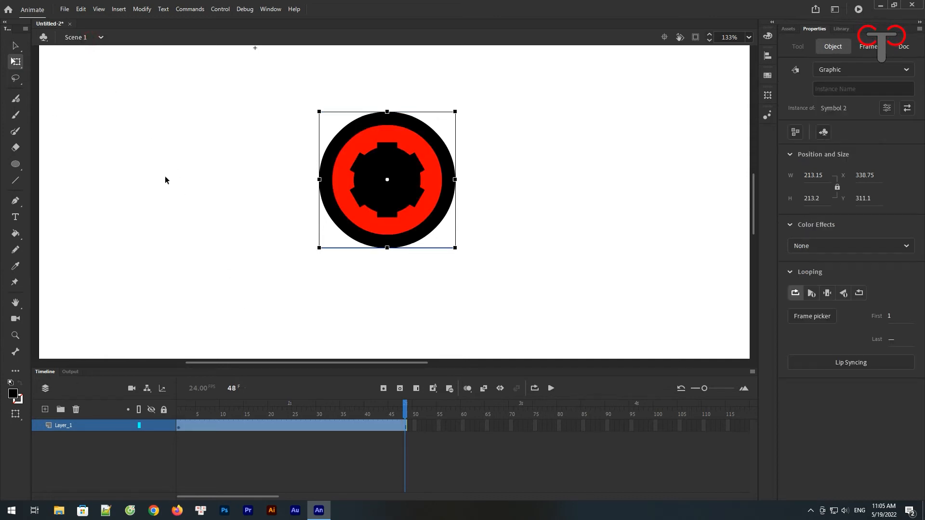
{"action": "key", "text": "ctrl+minus"}
{"action": "key", "text": "ctrl+minus"}
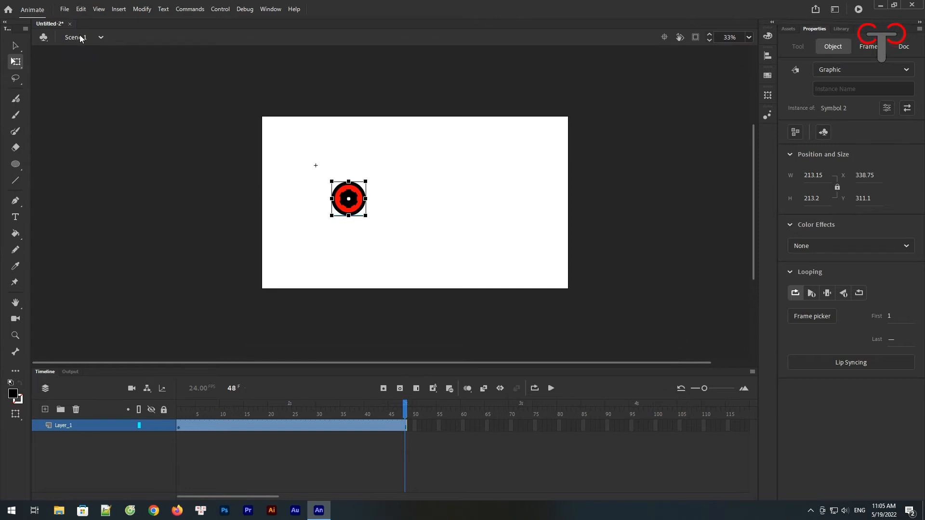
{"action": "mouse_move", "coordinate": [407, 414]}
{"action": "left_mouse_down"}
{"action": "mouse_move", "coordinate": [179, 413]}
{"action": "mouse_move", "coordinate": [407, 418]}
{"action": "left_mouse_up"}
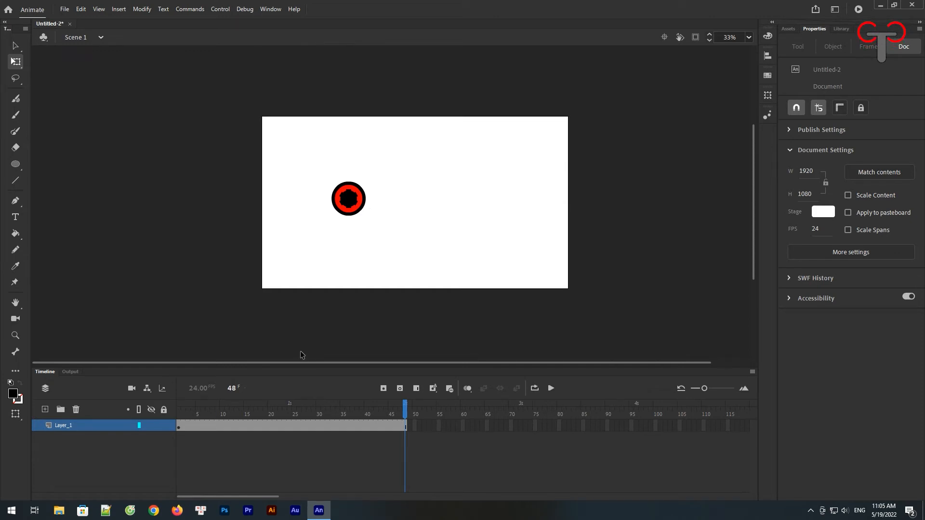
{"action": "left_click_drag", "start_coordinate": [405, 415], "coordinate": [144, 433]}
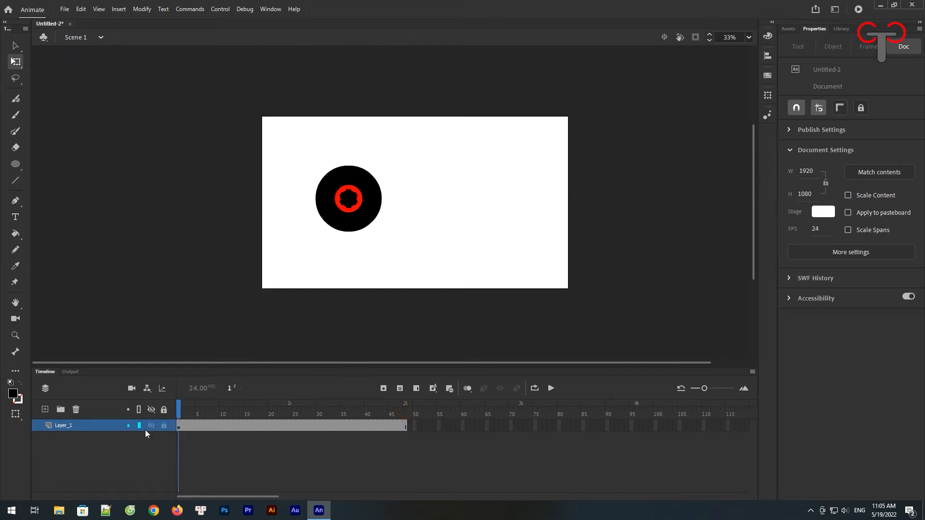
Select the whole reel and place a copy to its right at the same height, at about X 797 px.
{"action": "left_click_drag", "start_coordinate": [413, 153], "coordinate": [264, 269]}
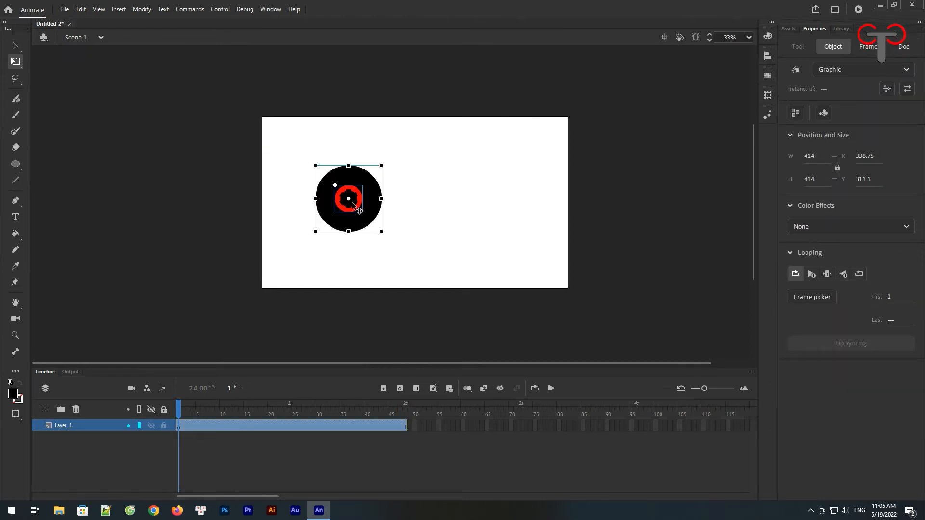
{"action": "left_click_drag", "start_coordinate": [352, 203], "coordinate": [421, 204]}
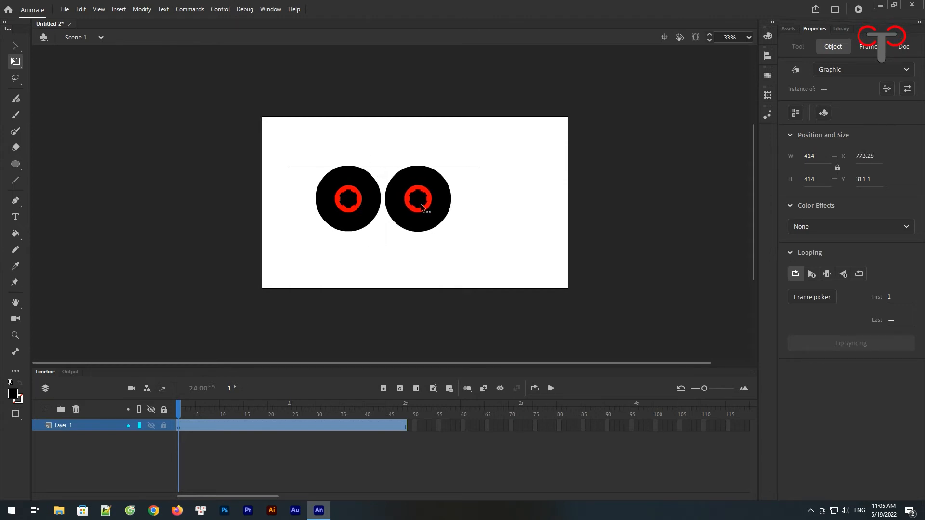
{"action": "left_click_drag", "start_coordinate": [421, 204], "coordinate": [424, 203]}
{"action": "left_click", "coordinate": [483, 194]}
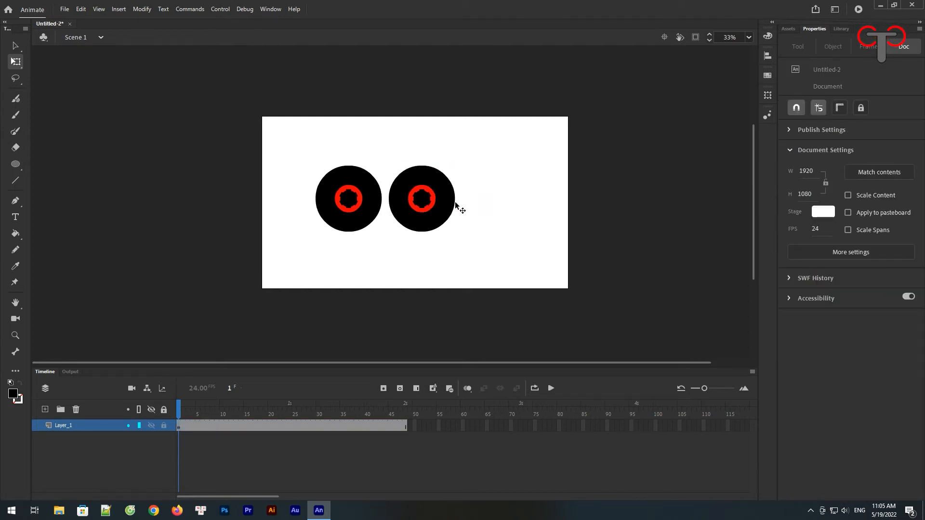
Duplicate the symbol used by the second reel's black circle as Symbol 2 copy.
{"action": "left_click", "coordinate": [446, 206]}
{"action": "right_click", "coordinate": [446, 207]}
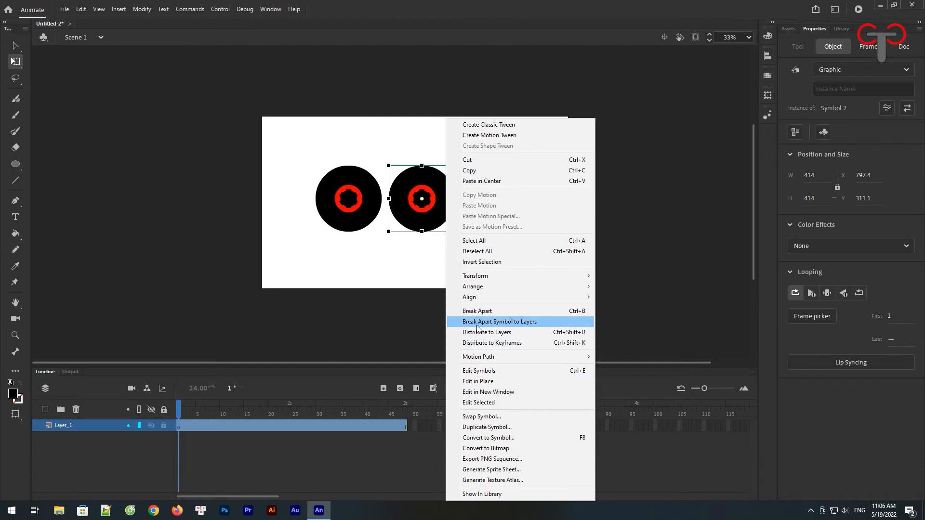
{"action": "left_click", "coordinate": [480, 428]}
{"action": "left_click", "coordinate": [554, 246]}
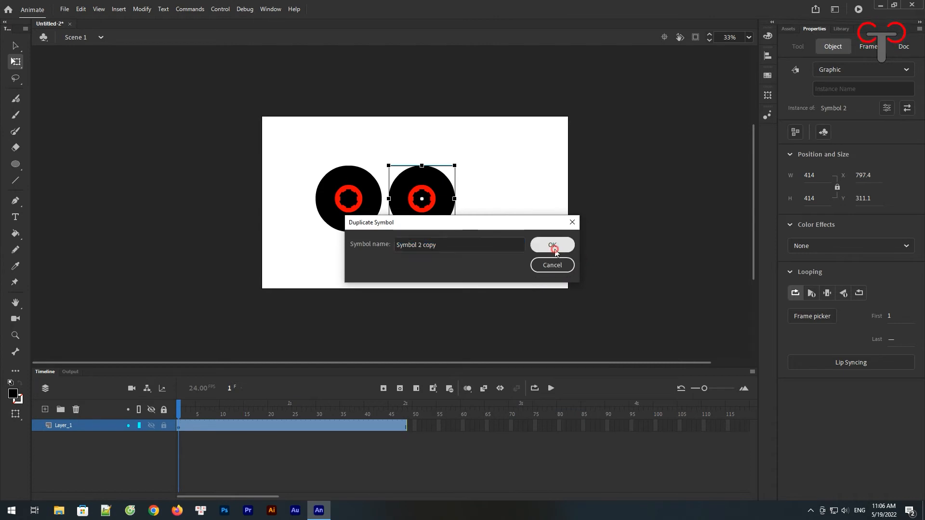
Open Symbol 2 copy, reverse all frames of its shape tween so the circle grows, and return to Scene 1.
{"action": "double_click", "coordinate": [439, 219]}
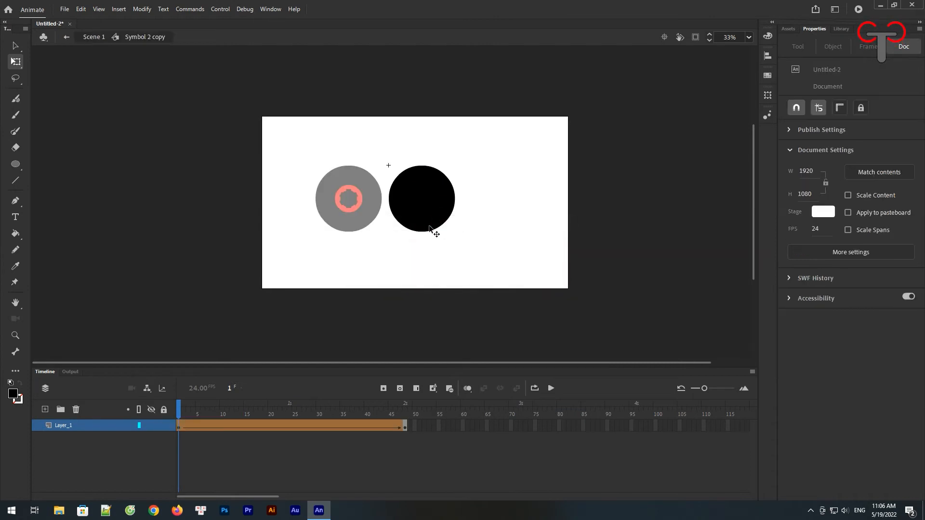
{"action": "left_click", "coordinate": [75, 426]}
{"action": "right_click", "coordinate": [205, 429]}
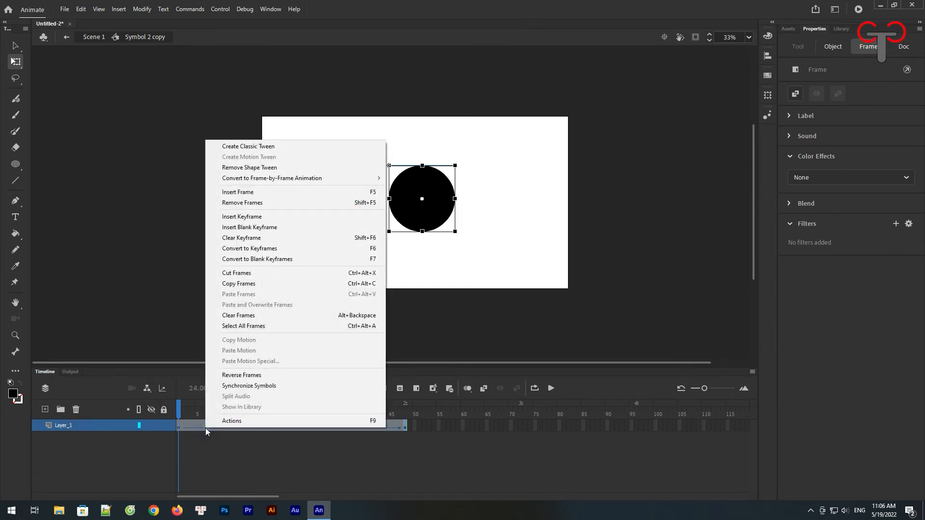
{"action": "left_click", "coordinate": [243, 375]}
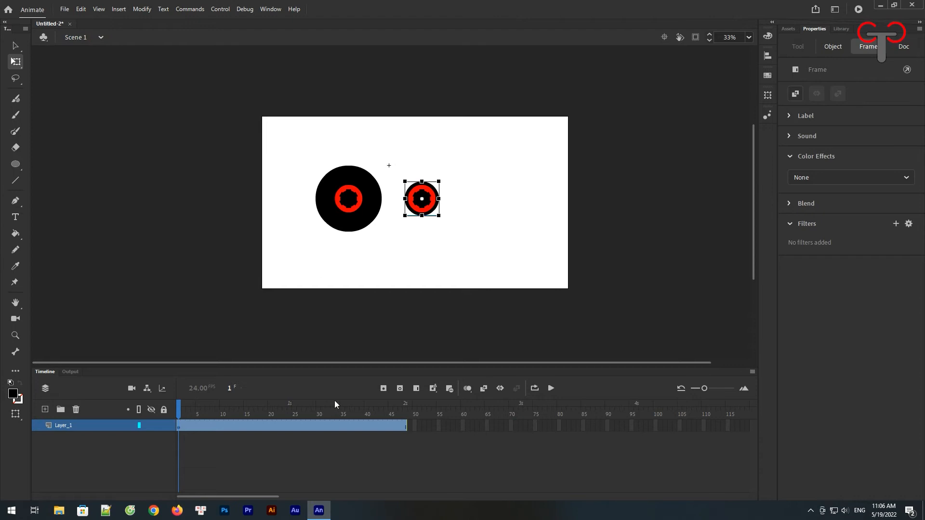
{"action": "mouse_move", "coordinate": [179, 417]}
{"action": "left_mouse_down"}
{"action": "mouse_move", "coordinate": [381, 423]}
{"action": "mouse_move", "coordinate": [398, 421]}
{"action": "mouse_move", "coordinate": [181, 420]}
{"action": "mouse_move", "coordinate": [411, 410]}
{"action": "mouse_move", "coordinate": [179, 419]}
{"action": "left_mouse_up"}
Select both reels and move them together horizontally to the right, closer to the stage centre.
{"action": "left_click", "coordinate": [398, 173]}
{"action": "left_click_drag", "start_coordinate": [495, 128], "coordinate": [257, 285]}
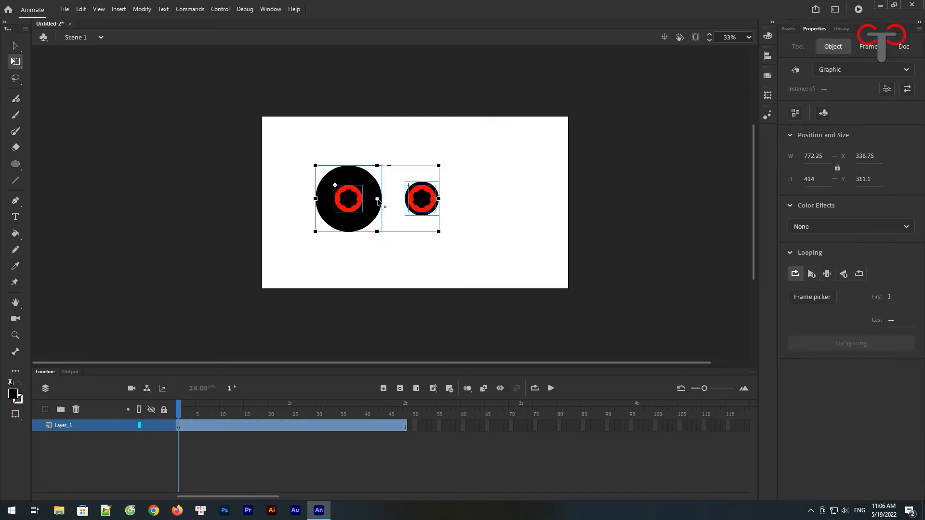
{"action": "left_click_drag", "start_coordinate": [371, 212], "coordinate": [402, 212]}
{"action": "left_click", "coordinate": [495, 177]}
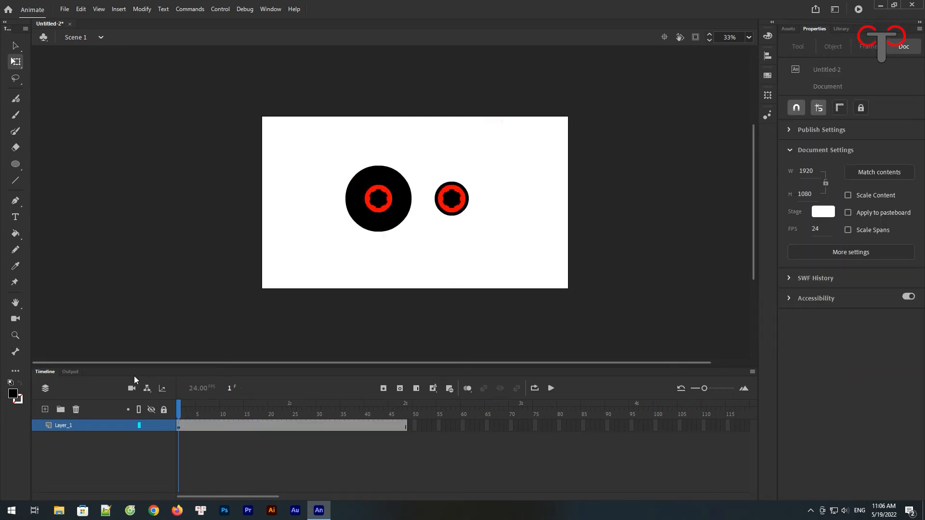
{"action": "mouse_move", "coordinate": [174, 411]}
{"action": "left_mouse_down"}
{"action": "mouse_move", "coordinate": [404, 412]}
{"action": "mouse_move", "coordinate": [178, 411]}
{"action": "left_mouse_up"}
Add a new layer below the reels' layer, lock the reels' layer and make the new layer's first frame active.
{"action": "left_click", "coordinate": [79, 427]}
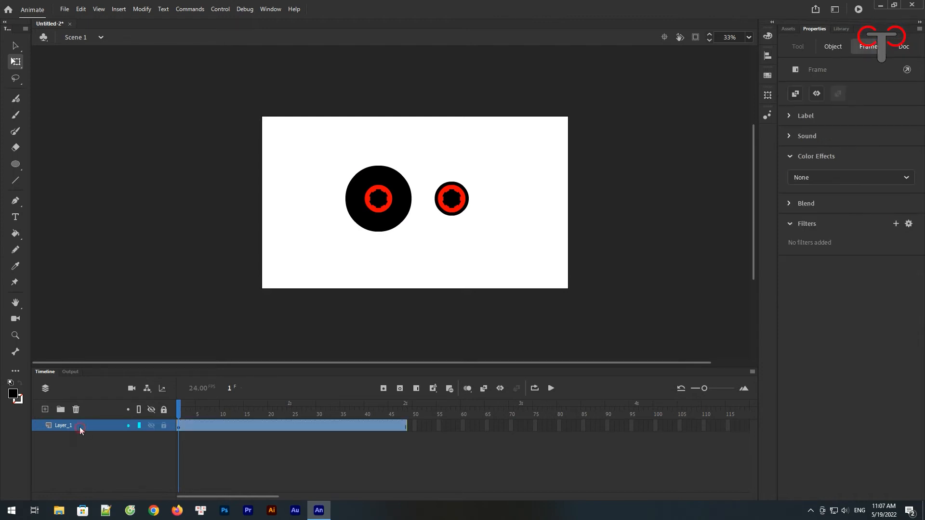
{"action": "left_click", "coordinate": [45, 410]}
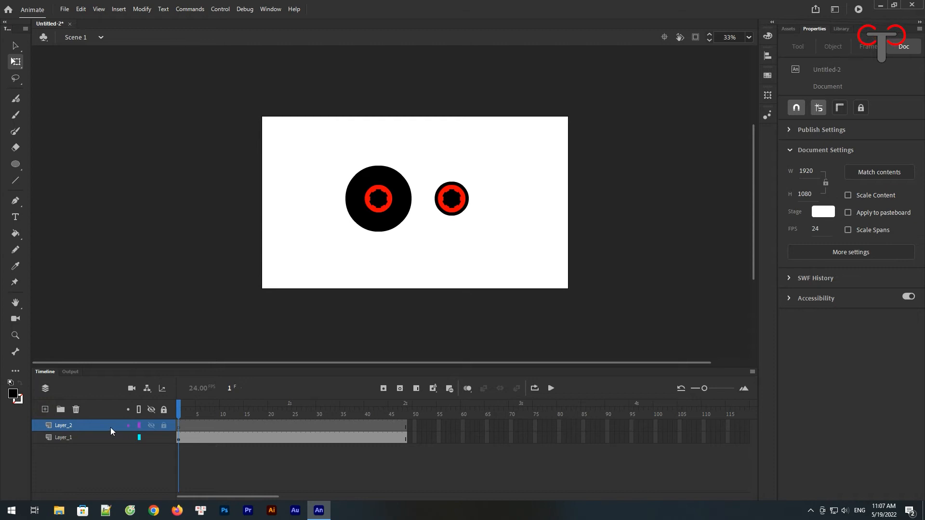
{"action": "left_click_drag", "start_coordinate": [109, 426], "coordinate": [109, 443]}
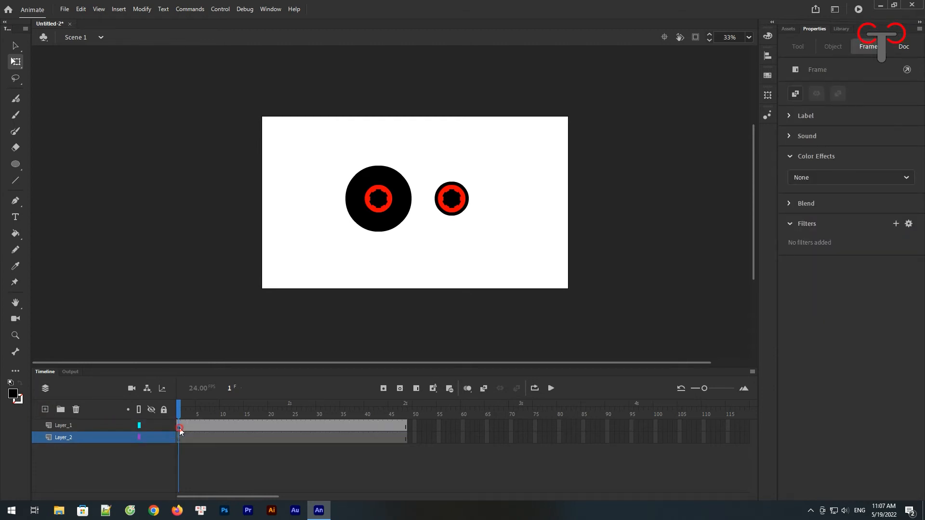
{"action": "key", "text": "ctrl+a"}
{"action": "left_click", "coordinate": [164, 425]}
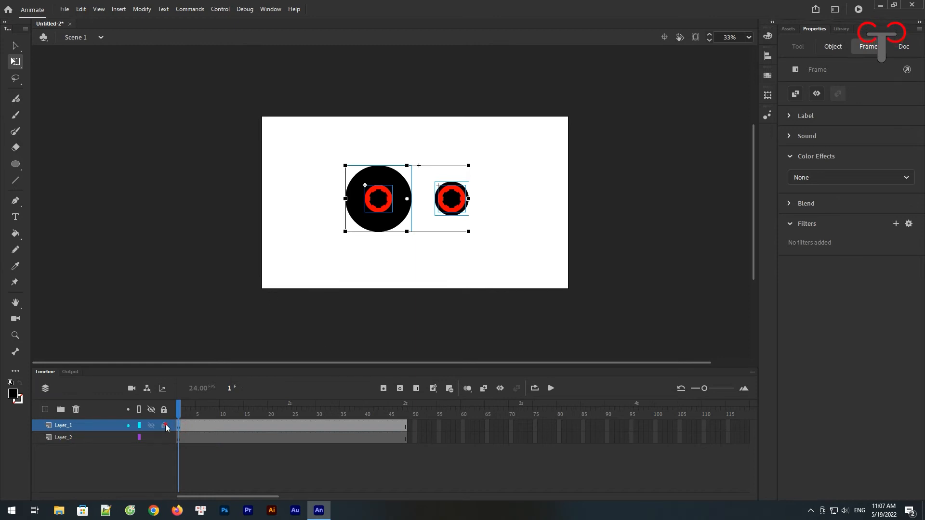
{"action": "left_click", "coordinate": [179, 438]}
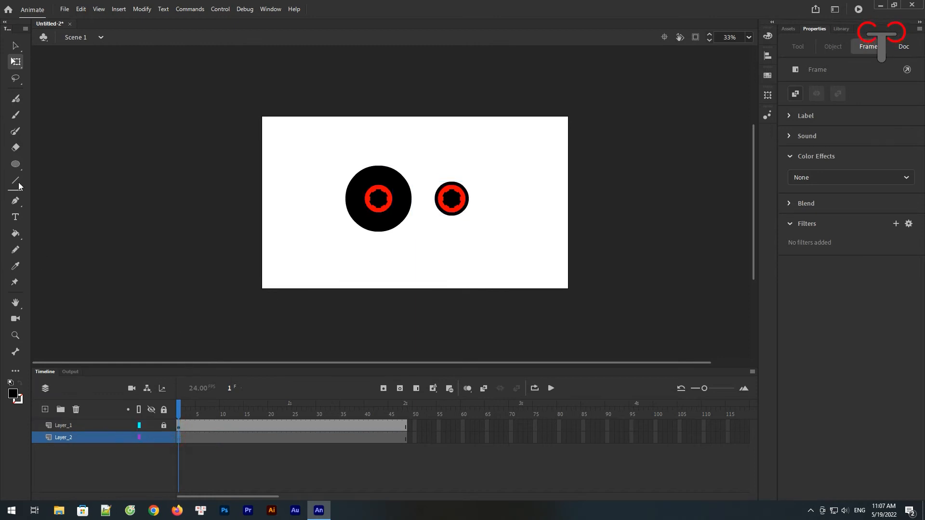
Draw a blue-filled rectangle primitive of about 1032 × 682 px behind both reels on Layer_2.
{"action": "left_click", "coordinate": [18, 399]}
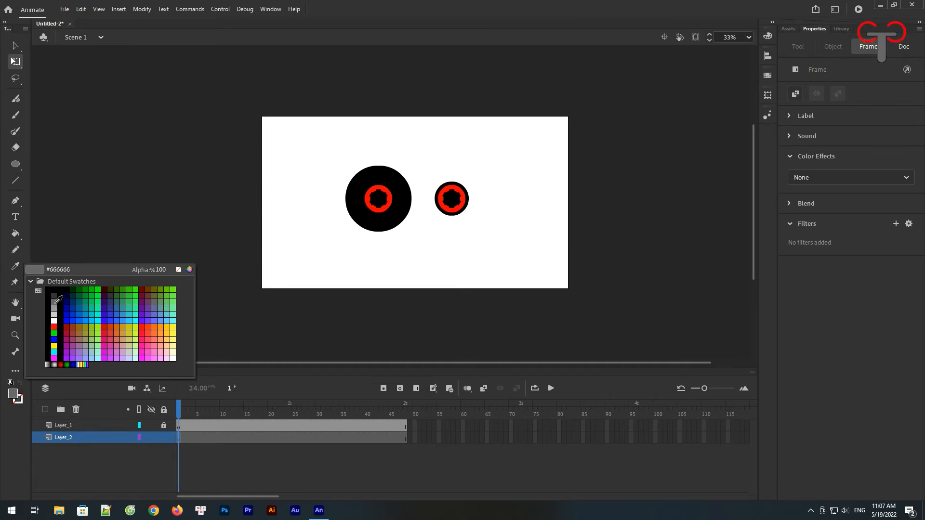
{"action": "left_click", "coordinate": [83, 304]}
{"action": "left_click", "coordinate": [17, 165]}
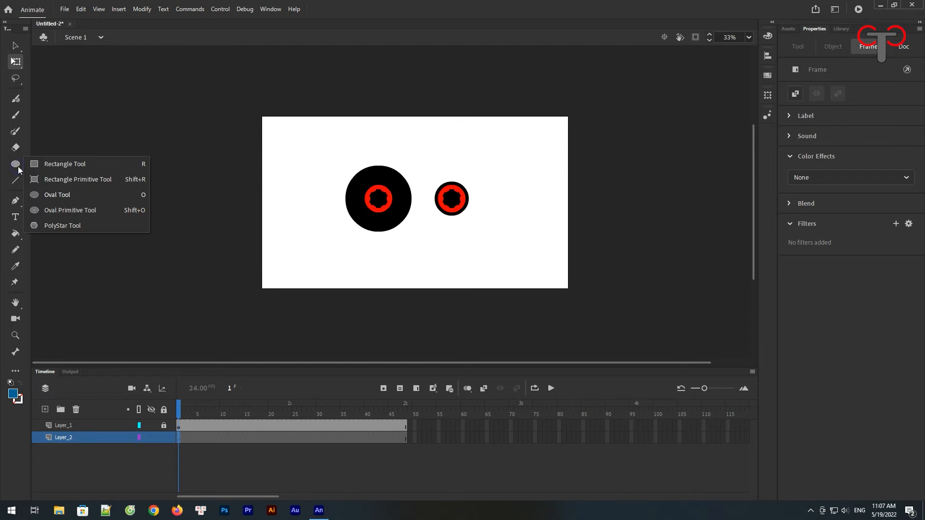
{"action": "left_click", "coordinate": [48, 179]}
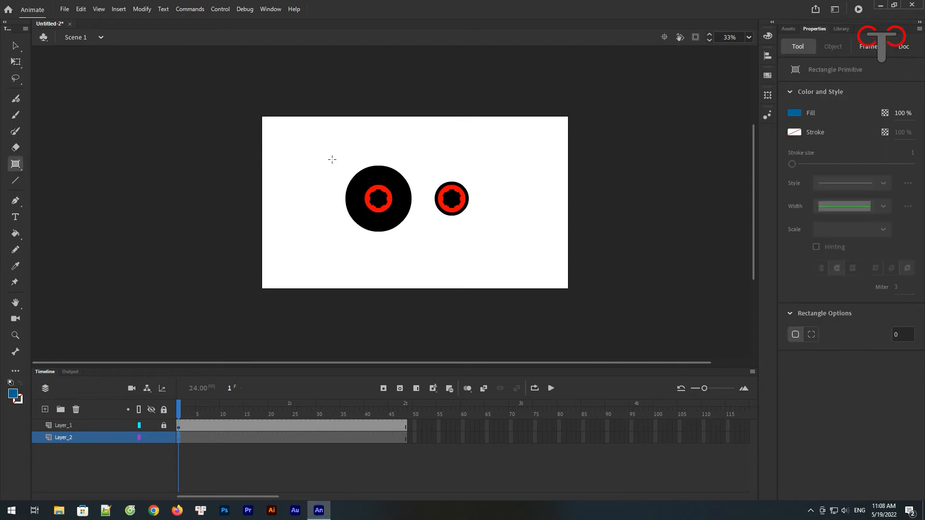
{"action": "mouse_move", "coordinate": [317, 149]}
{"action": "left_mouse_down"}
{"action": "mouse_move", "coordinate": [417, 228]}
{"action": "mouse_move", "coordinate": [505, 268]}
{"action": "mouse_move", "coordinate": [482, 258]}
{"action": "left_mouse_up"}
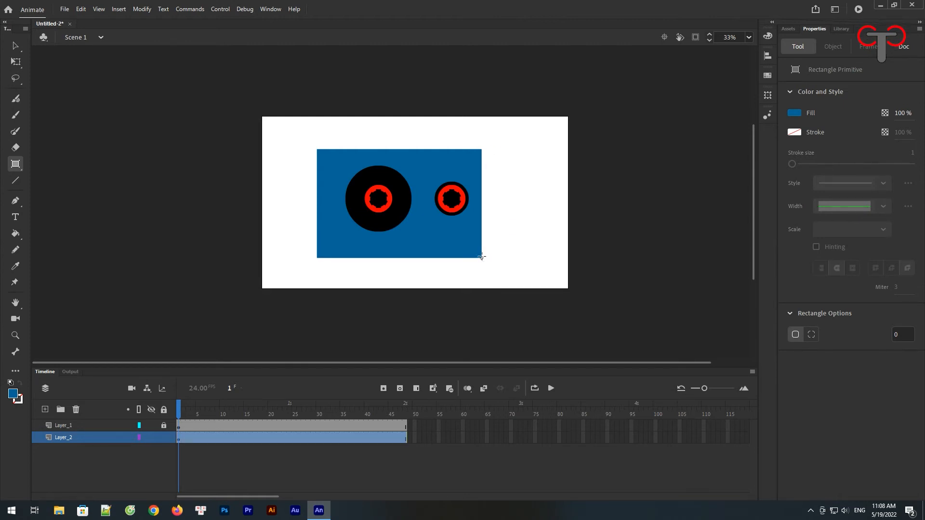
Move the blue rectangle to about X 428, Y 241 around the reels and round its corners to about 42.
{"action": "key", "text": "v"}
{"action": "left_click_drag", "start_coordinate": [332, 182], "coordinate": [344, 187]}
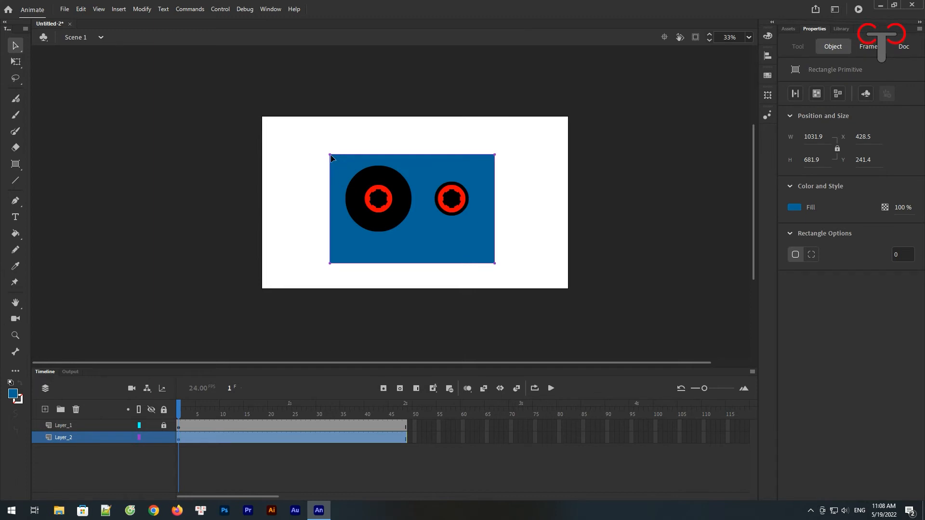
{"action": "left_click_drag", "start_coordinate": [330, 155], "coordinate": [337, 162]}
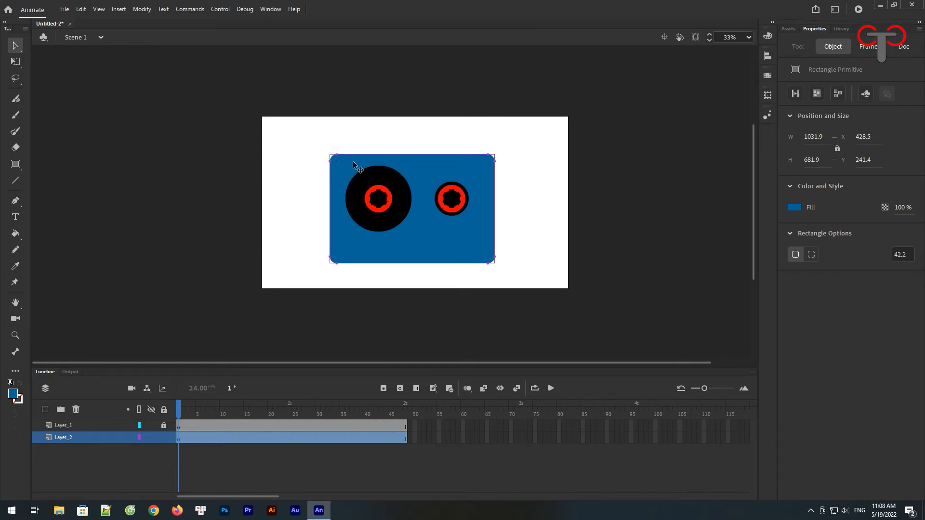
Play the animation from frame 1 to check both reels over the cassette body.
{"action": "left_click", "coordinate": [181, 413]}
{"action": "key", "text": "Return"}
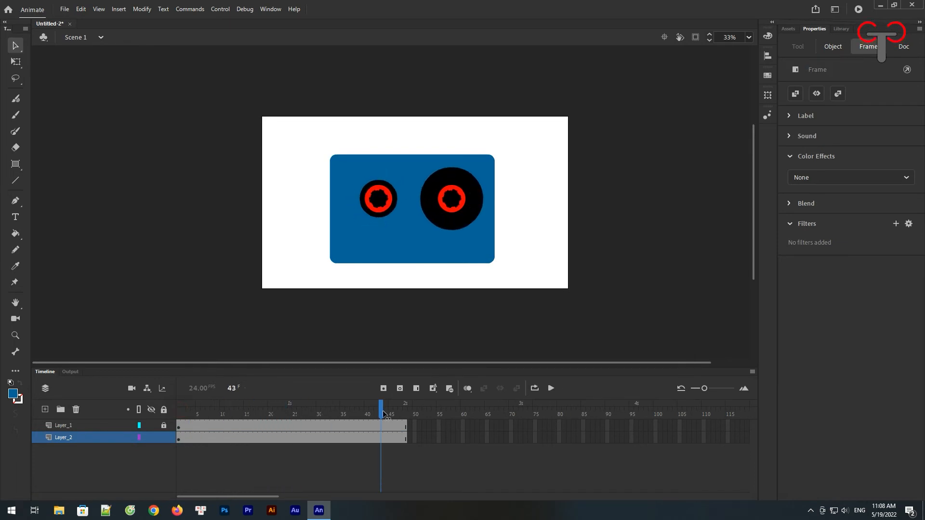
{"action": "left_click", "coordinate": [512, 222]}
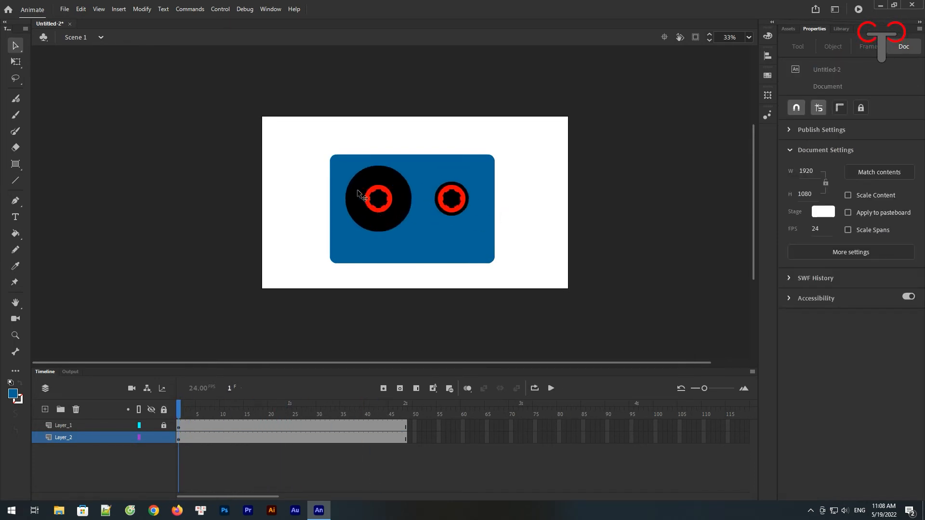
{"action": "key", "text": "z"}
{"action": "mouse_move", "coordinate": [310, 139]}
{"action": "left_mouse_down"}
{"action": "mouse_move", "coordinate": [426, 246]}
{"action": "mouse_move", "coordinate": [526, 306]}
{"action": "left_mouse_up"}
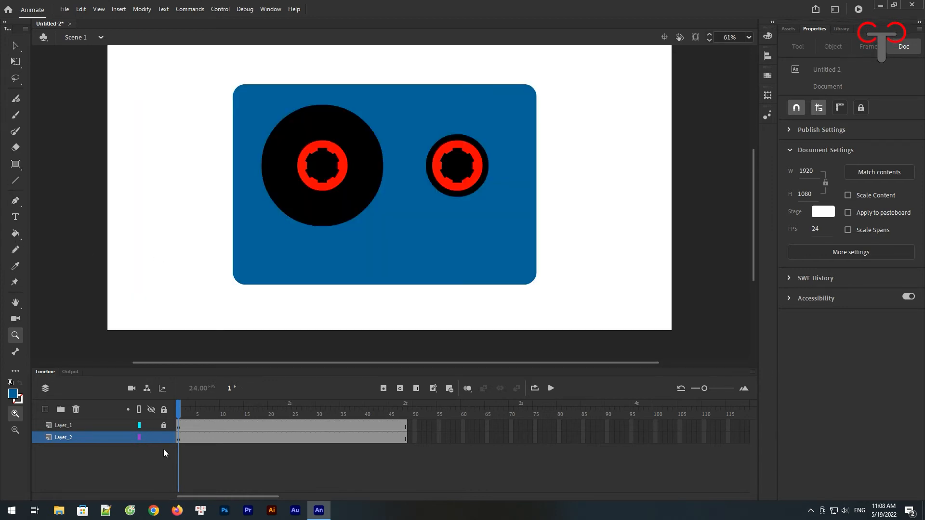
{"action": "left_click", "coordinate": [15, 46]}
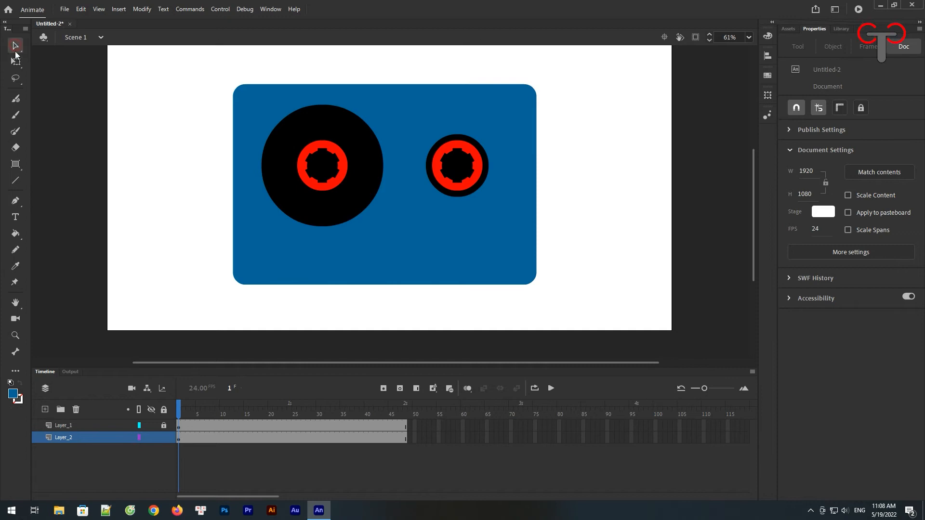
{"action": "left_click_drag", "start_coordinate": [17, 169], "coordinate": [56, 165]}
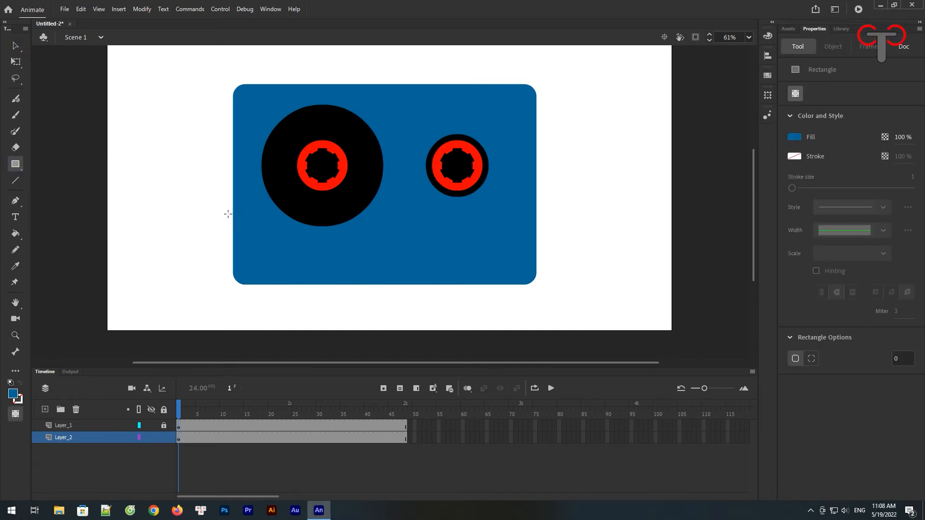
{"action": "left_click_drag", "start_coordinate": [241, 213], "coordinate": [195, 242]}
{"action": "key", "text": "ctrl+z"}
{"action": "key", "text": "v"}
{"action": "left_click", "coordinate": [287, 252]}
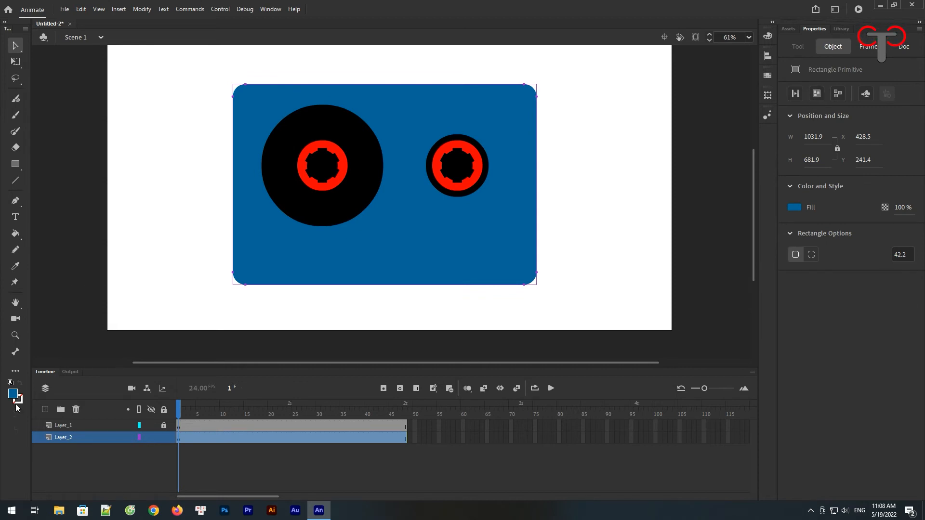
{"action": "key", "text": "r"}
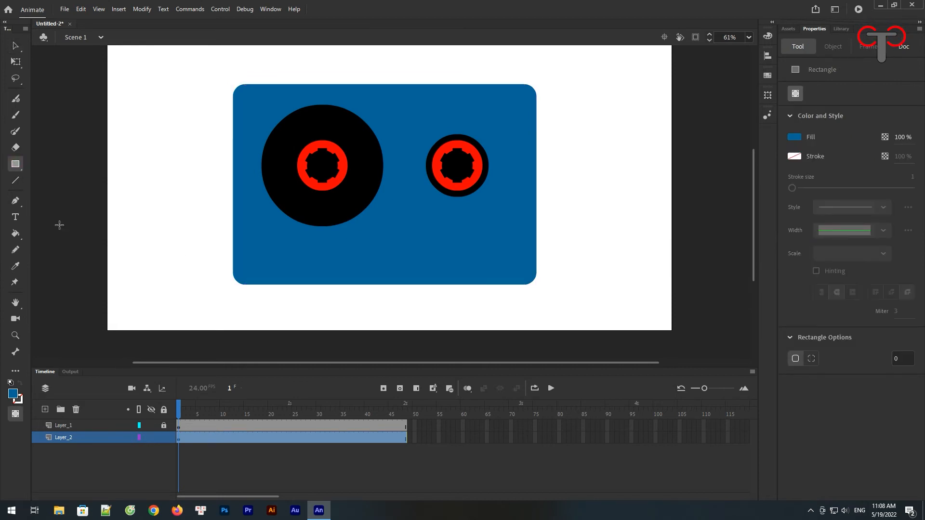
{"action": "left_click_drag", "start_coordinate": [230, 219], "coordinate": [210, 254]}
{"action": "mouse_move", "coordinate": [196, 220]}
{"action": "left_mouse_down"}
{"action": "mouse_move", "coordinate": [238, 256]}
{"action": "mouse_move", "coordinate": [490, 302]}
{"action": "mouse_move", "coordinate": [497, 281]}
{"action": "mouse_move", "coordinate": [512, 295]}
{"action": "mouse_move", "coordinate": [487, 285]}
{"action": "left_mouse_up"}
{"action": "key", "text": "ctrl+z"}
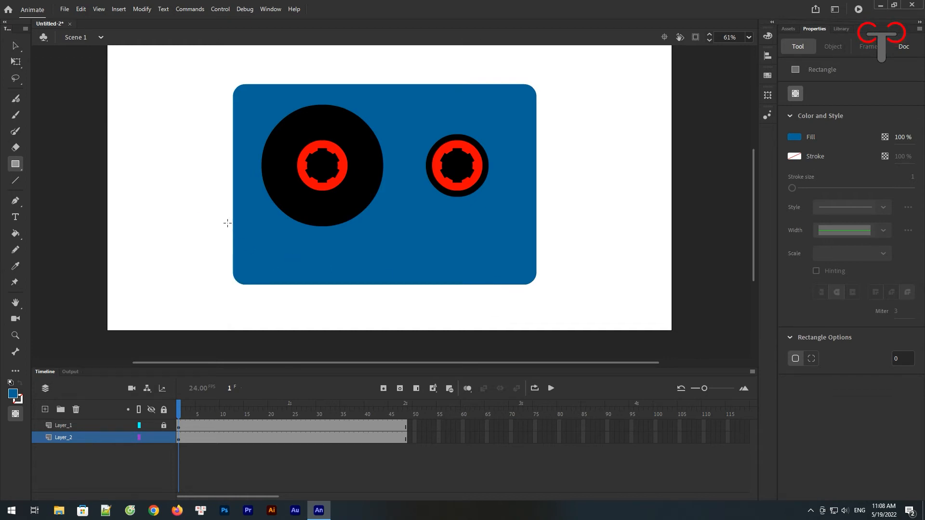
Draw a blue rectangle of about 1076 × 162 px across the cassette's lower part and nudge it up to about Y 689.
{"action": "left_click_drag", "start_coordinate": [260, 245], "coordinate": [542, 267]}
{"action": "left_click", "coordinate": [15, 45]}
{"action": "left_click", "coordinate": [229, 247]}
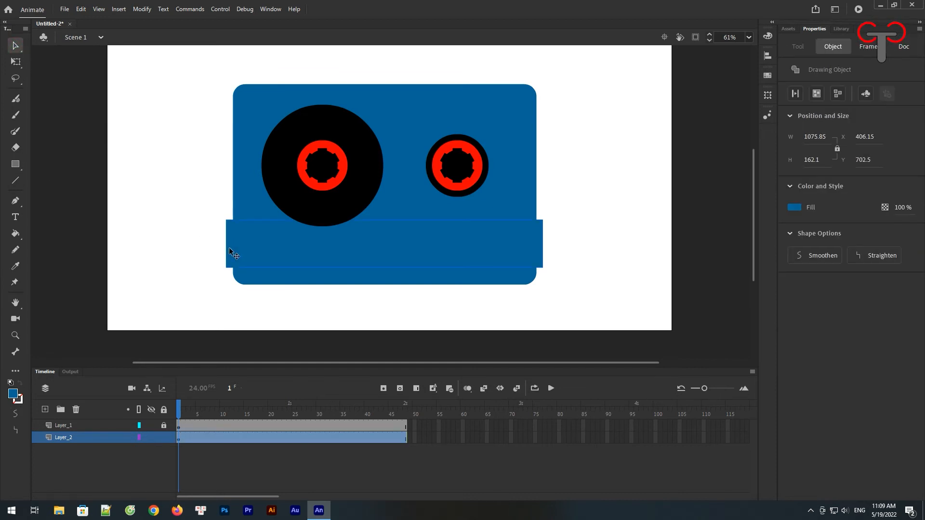
{"action": "key", "text": "Up"}
{"action": "key", "text": "Up"}
{"action": "key", "text": "Up"}
{"action": "key", "text": "Up"}
{"action": "key", "text": "Up"}
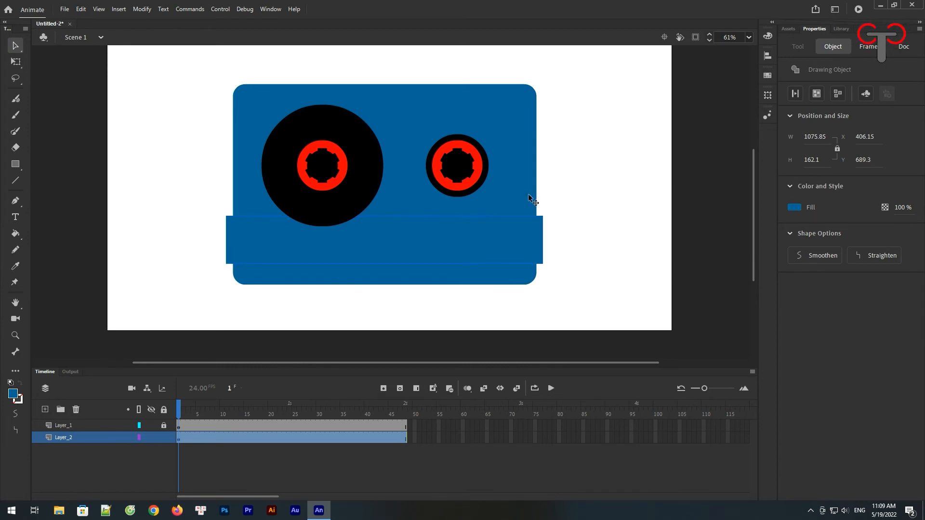
Break apart the cassette body and the wide rectangle into one merged shape and bevel the corners of the protruding side tabs.
{"action": "left_click", "coordinate": [561, 206]}
{"action": "left_click_drag", "start_coordinate": [570, 203], "coordinate": [515, 254]}
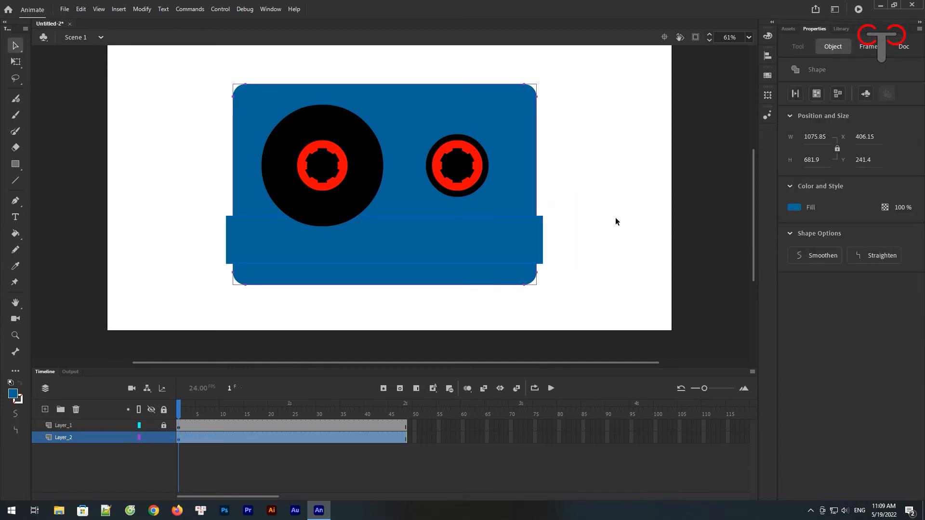
{"action": "left_click", "coordinate": [795, 98]}
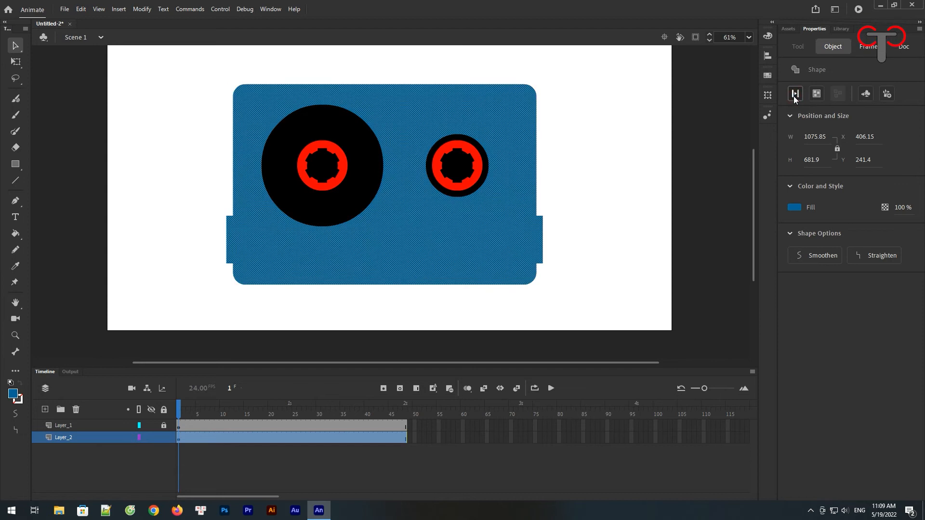
{"action": "left_click", "coordinate": [606, 187]}
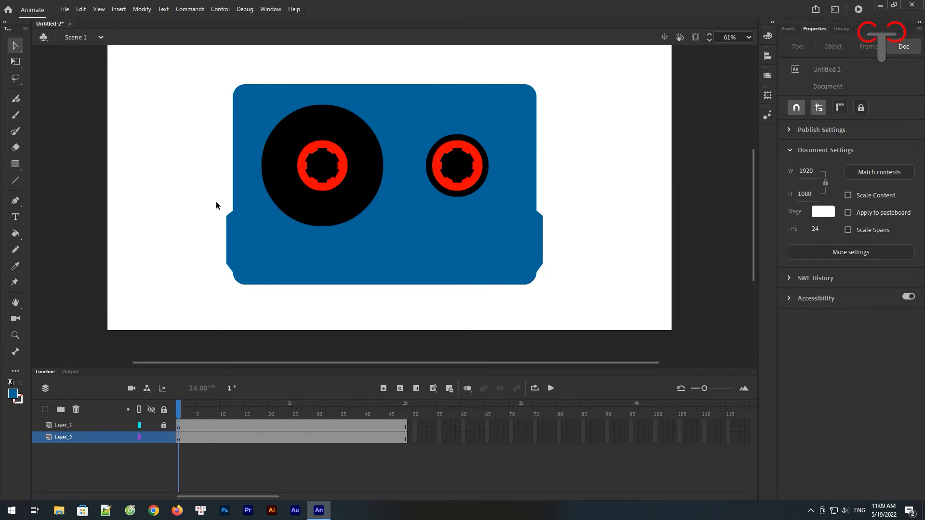
{"action": "left_click", "coordinate": [254, 250]}
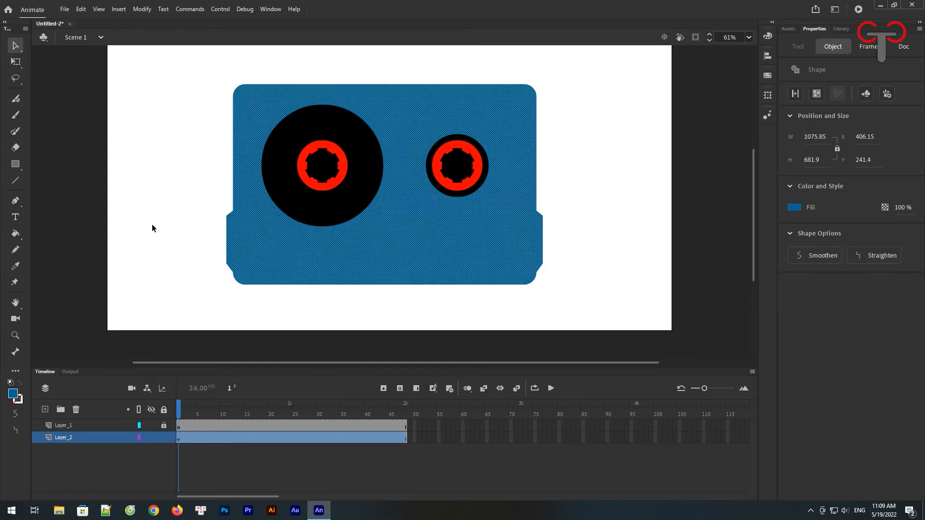
{"action": "left_click", "coordinate": [152, 225]}
Add a black outline of stroke size 1 around the merged cassette body with the Ink Bottle tool.
{"action": "left_click", "coordinate": [17, 235]}
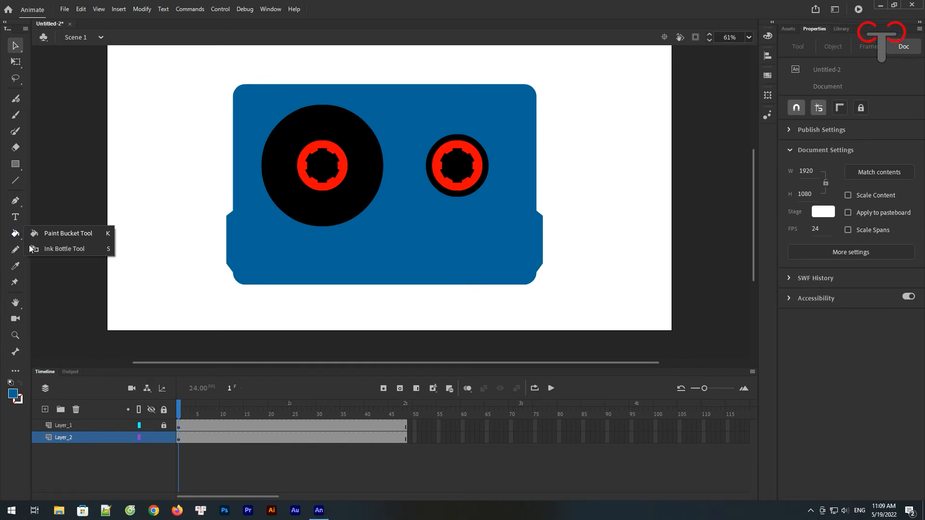
{"action": "left_click", "coordinate": [60, 249]}
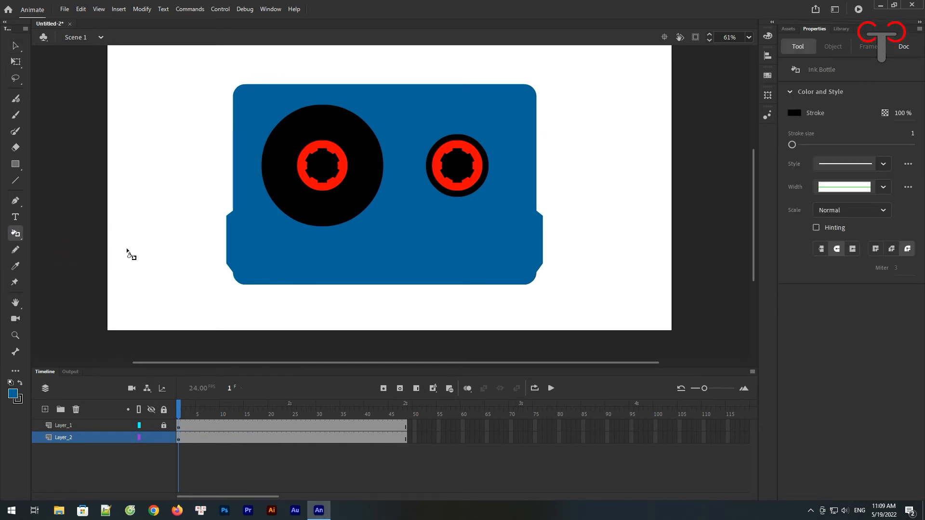
{"action": "left_click", "coordinate": [332, 253]}
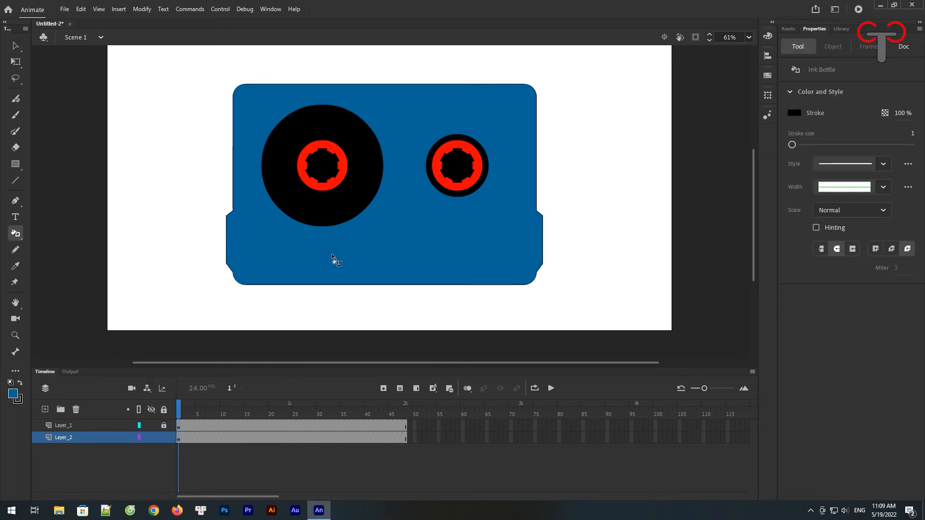
Set the cassette body outline's stroke size to 10.
{"action": "left_click", "coordinate": [15, 45]}
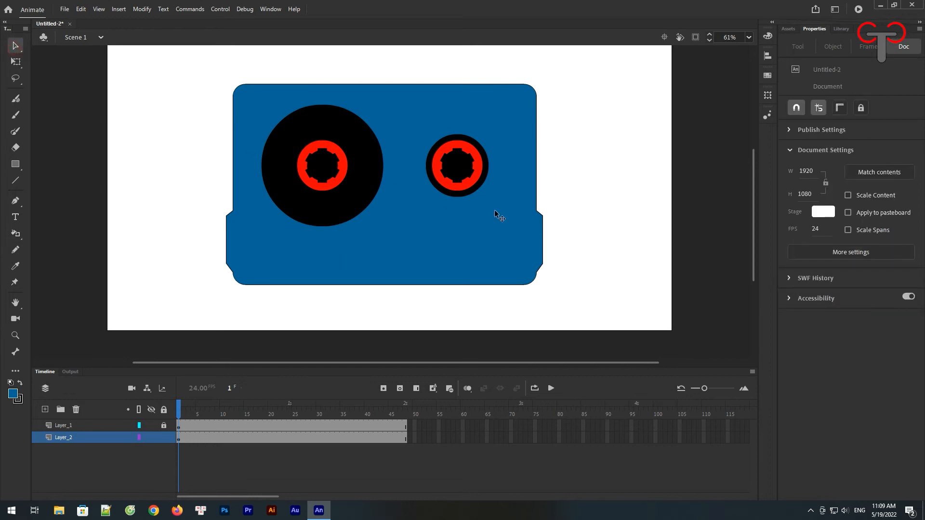
{"action": "double_click", "coordinate": [497, 231]}
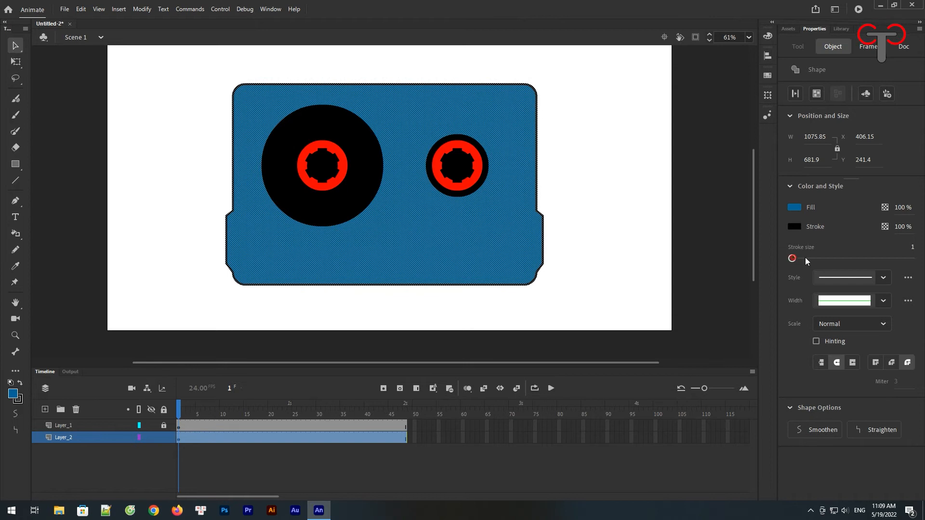
{"action": "left_click_drag", "start_coordinate": [805, 258], "coordinate": [796, 261]}
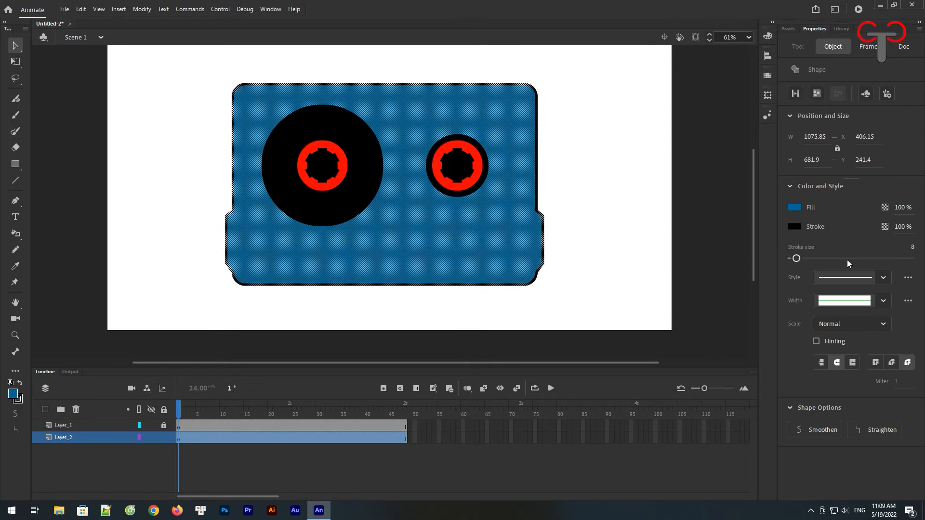
{"action": "left_click", "coordinate": [914, 250]}
{"action": "type", "text": "10"}
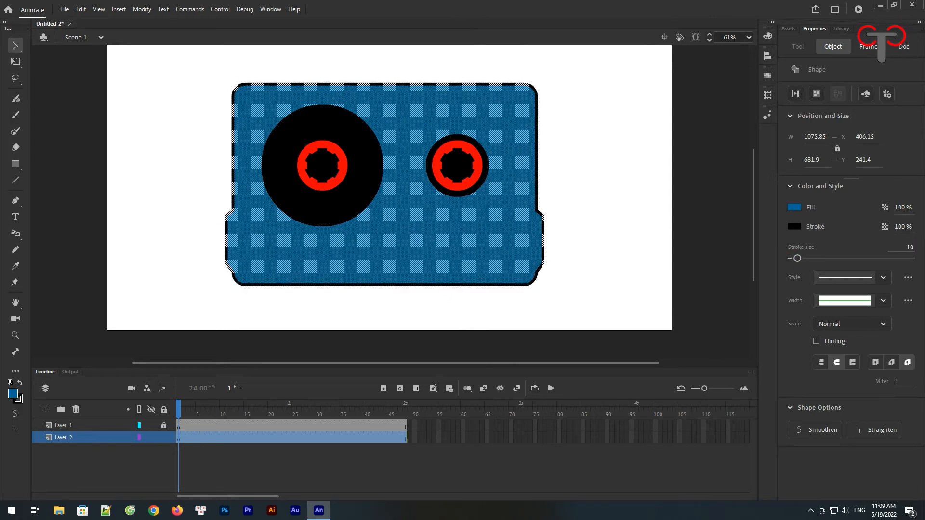
{"action": "key", "text": "Return"}
{"action": "left_click", "coordinate": [572, 180]}
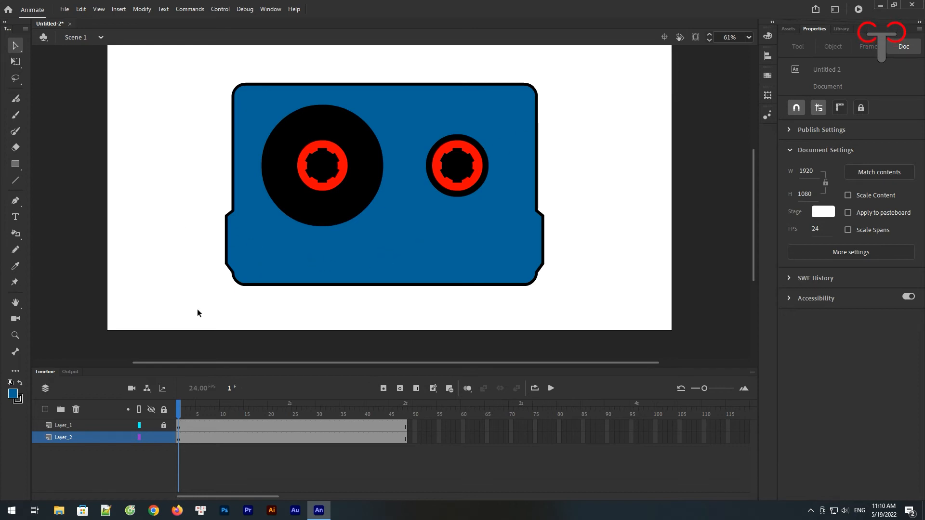
Unlock Layer_1, move the reels and body together up to about Y 61, and lock Layer_1 again.
{"action": "left_click", "coordinate": [164, 425]}
{"action": "left_click_drag", "start_coordinate": [418, 368], "coordinate": [418, 386]}
{"action": "left_click_drag", "start_coordinate": [547, 187], "coordinate": [547, 223]}
{"action": "left_click", "coordinate": [164, 444]}
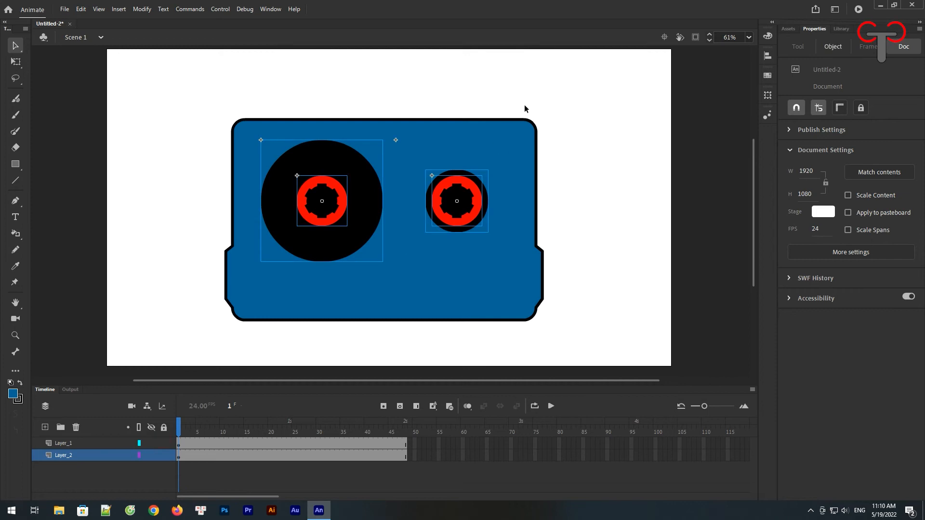
{"action": "left_click_drag", "start_coordinate": [584, 83], "coordinate": [165, 337]}
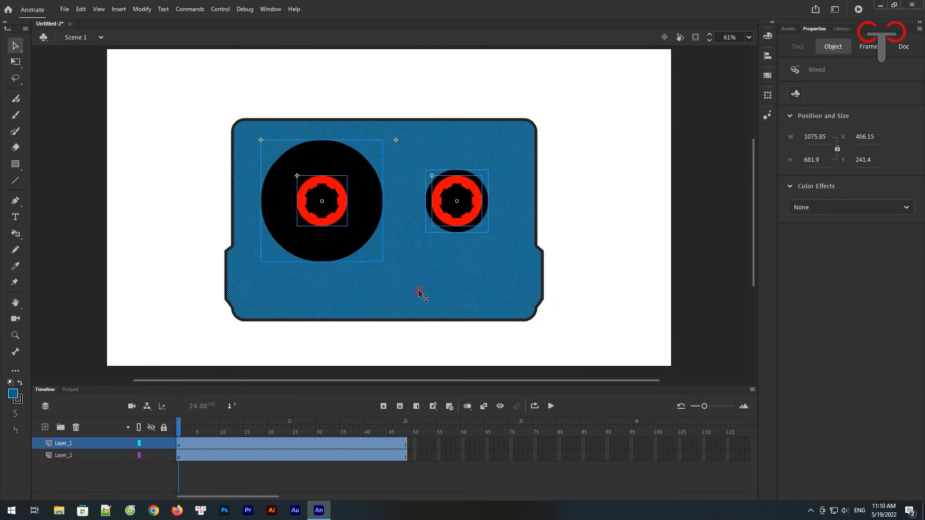
{"action": "left_click_drag", "start_coordinate": [419, 291], "coordinate": [414, 240]}
{"action": "left_click", "coordinate": [519, 293]}
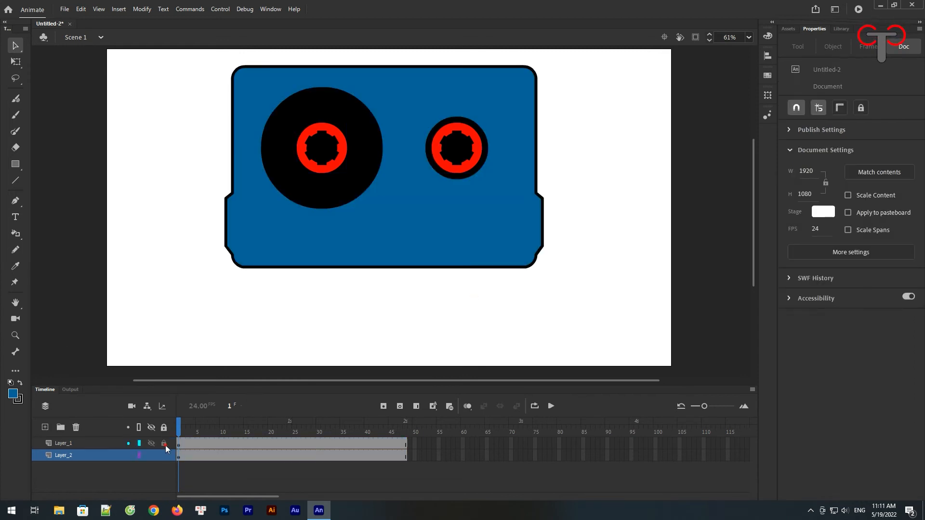
Draw a blue, black-outlined rectangle of about 788 × 131 px below the cassette and pull its upper corners inward into a trapezoid.
{"action": "left_click", "coordinate": [16, 166]}
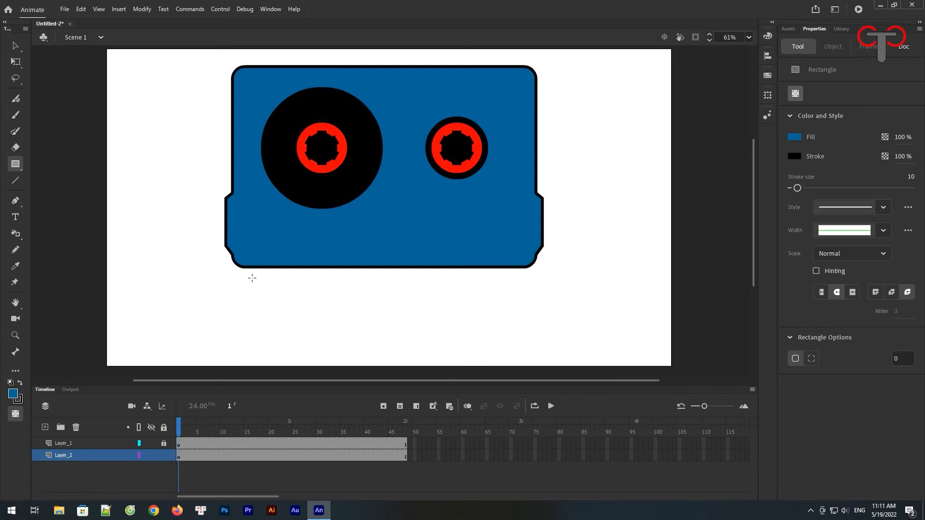
{"action": "mouse_move", "coordinate": [251, 278]}
{"action": "left_mouse_down"}
{"action": "mouse_move", "coordinate": [359, 312]}
{"action": "mouse_move", "coordinate": [486, 327]}
{"action": "mouse_move", "coordinate": [484, 317]}
{"action": "left_mouse_up"}
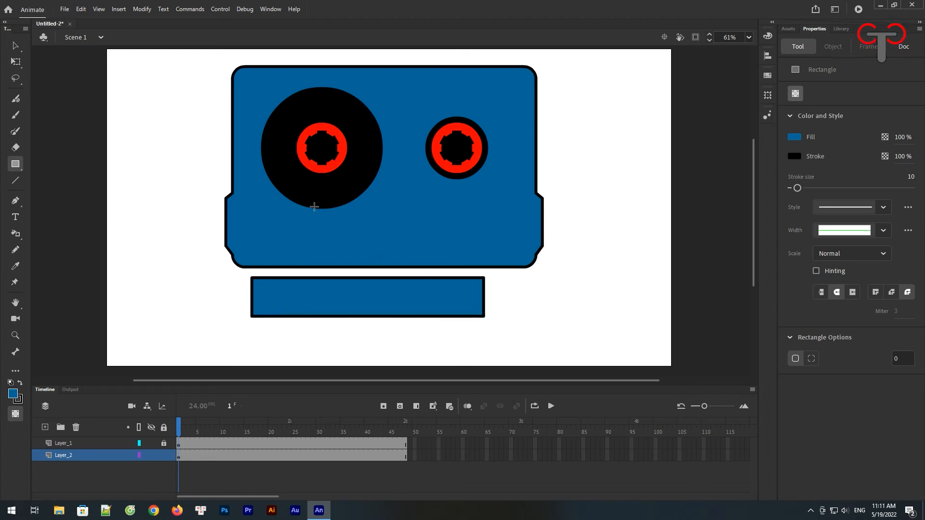
{"action": "left_click", "coordinate": [15, 46]}
{"action": "left_click_drag", "start_coordinate": [482, 278], "coordinate": [475, 280]}
{"action": "left_click_drag", "start_coordinate": [253, 279], "coordinate": [262, 277]}
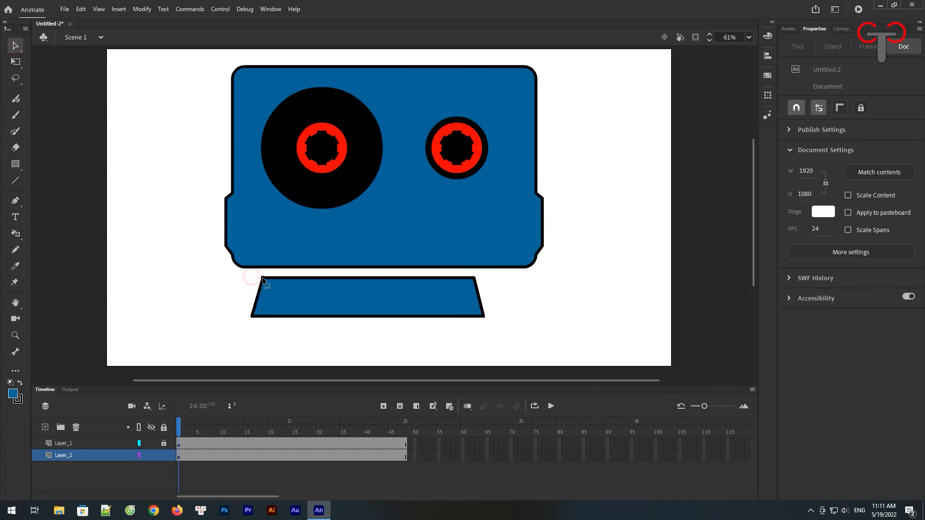
Move the trapezoid onto the cassette's bottom edge, at about X 549, Y 612.
{"action": "double_click", "coordinate": [385, 299]}
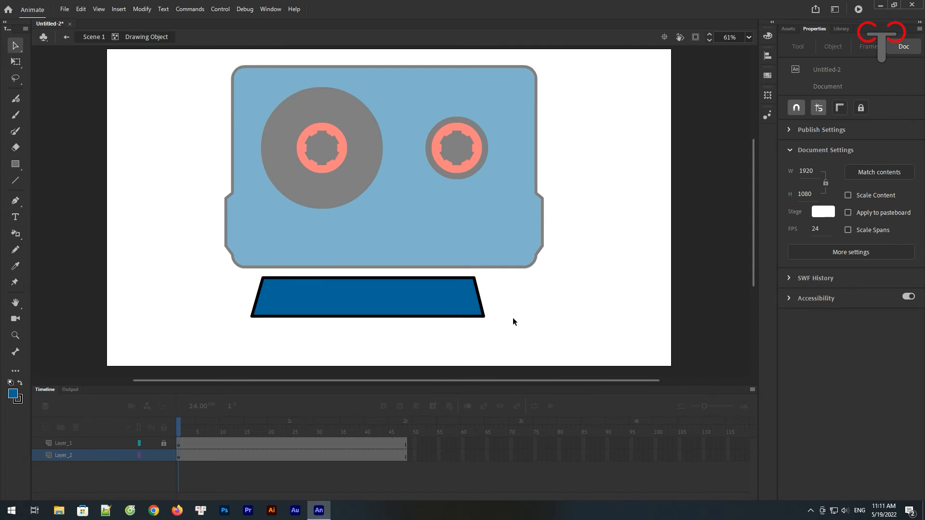
{"action": "double_click", "coordinate": [544, 306]}
{"action": "left_click_drag", "start_coordinate": [402, 302], "coordinate": [418, 252]}
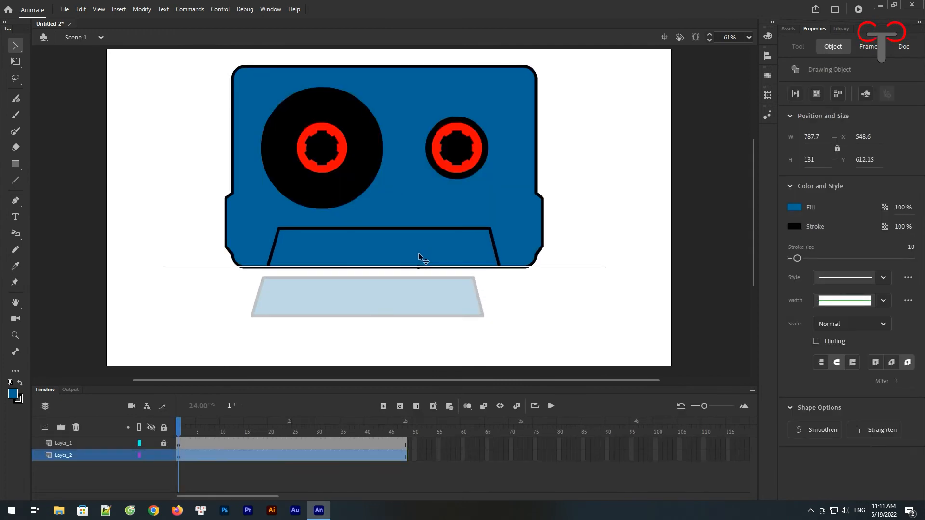
{"action": "left_click_drag", "start_coordinate": [418, 252], "coordinate": [418, 252]}
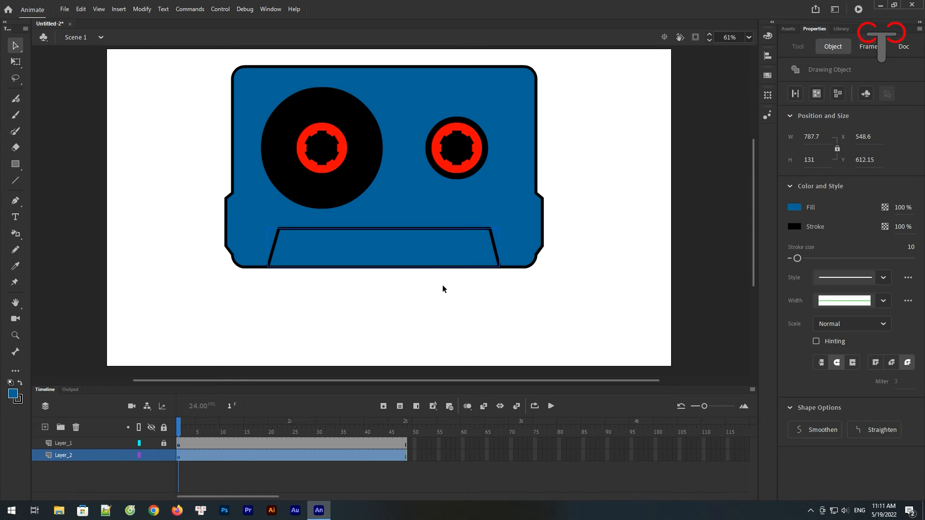
{"action": "left_click", "coordinate": [462, 319]}
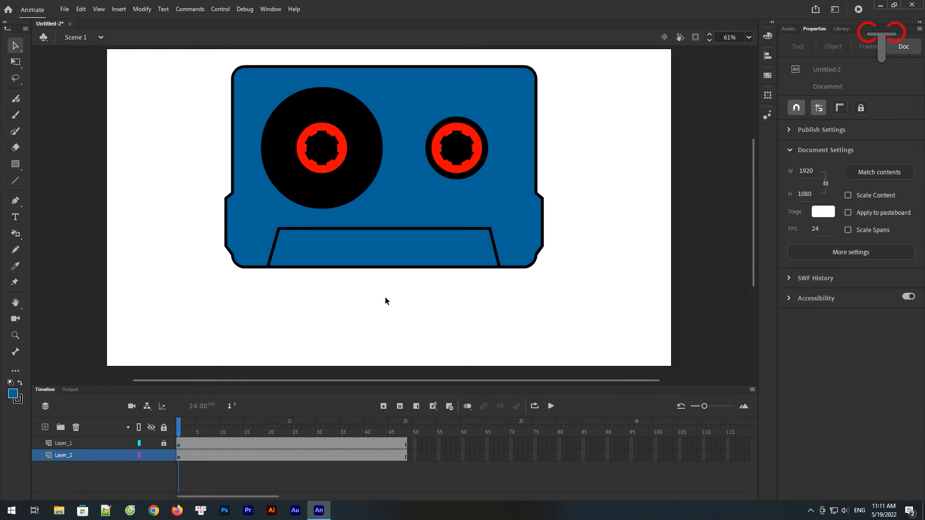
Break apart the trapezoid so that it merges with the cassette body shape.
{"action": "left_click", "coordinate": [256, 227]}
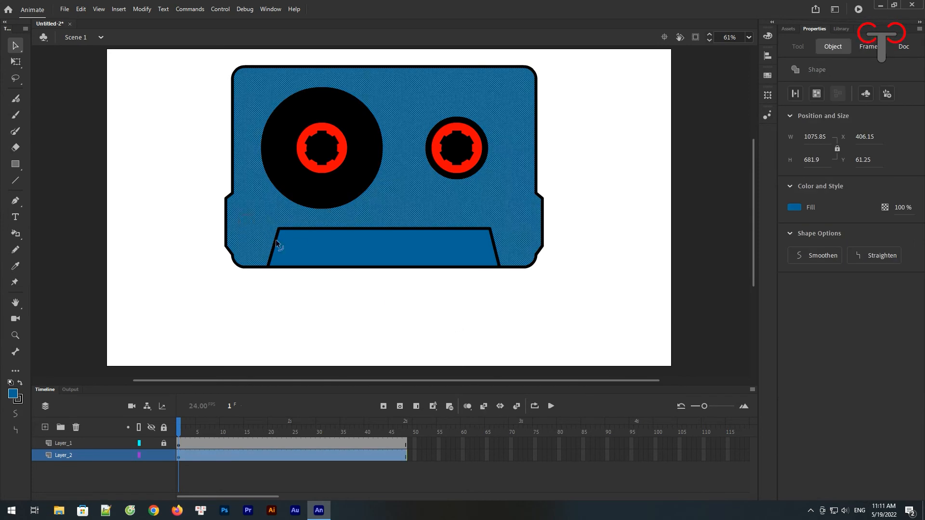
{"action": "left_click", "coordinate": [350, 248]}
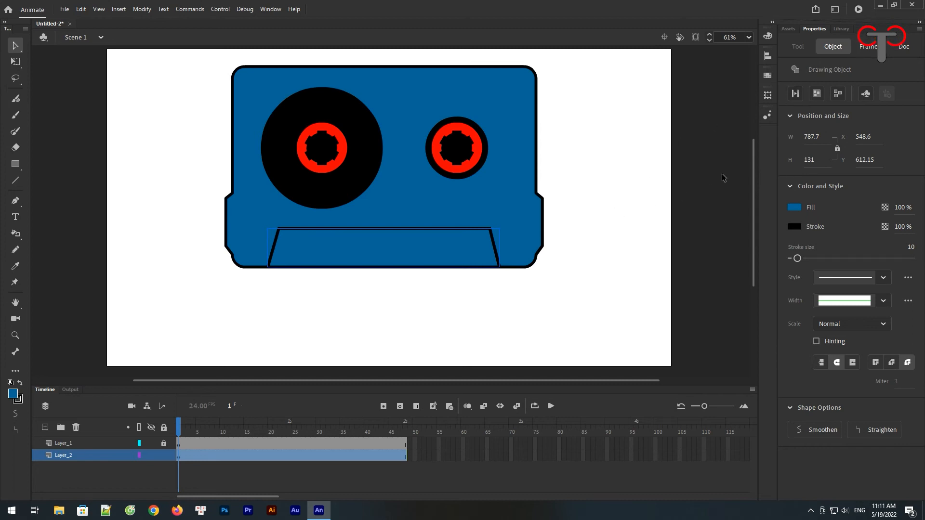
{"action": "left_click", "coordinate": [524, 168]}
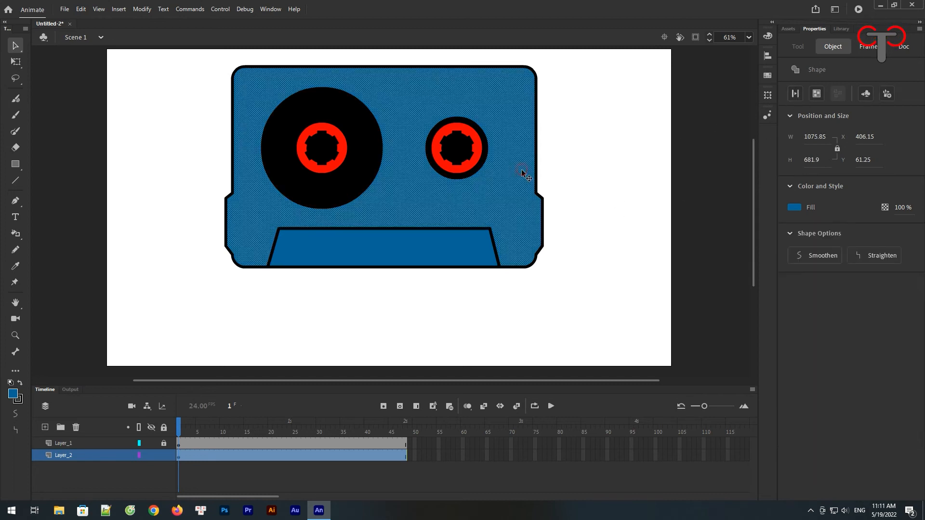
{"action": "left_click", "coordinate": [578, 172]}
{"action": "left_click", "coordinate": [419, 250]}
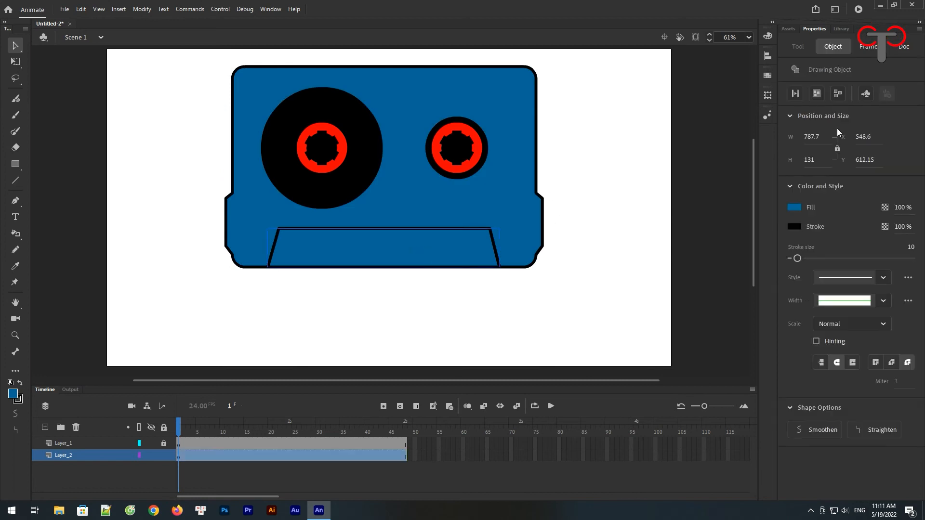
{"action": "left_click", "coordinate": [799, 93]}
{"action": "left_click", "coordinate": [626, 169]}
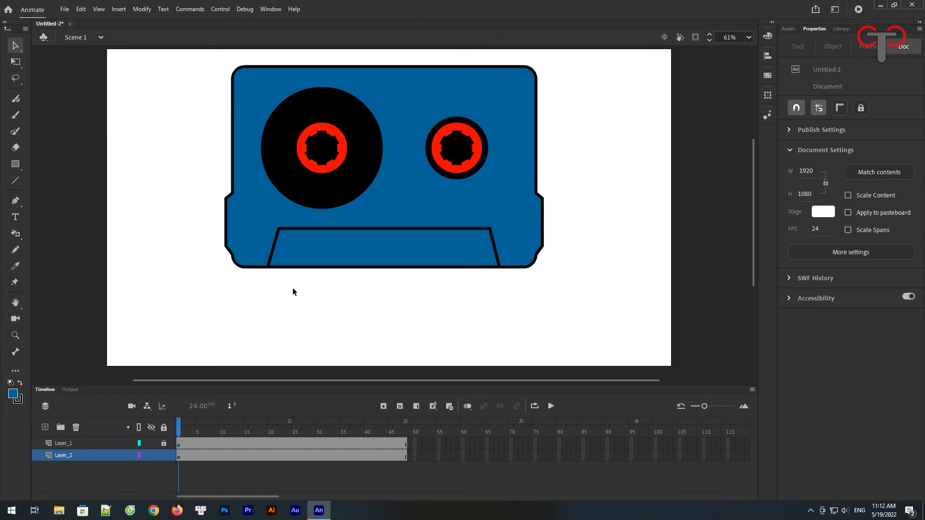
Draw a blue, black-outlined circle about 64 px wide in the cassette body's lower-left corner, beside the trapezoid.
{"action": "left_click_drag", "start_coordinate": [443, 285], "coordinate": [444, 316]}
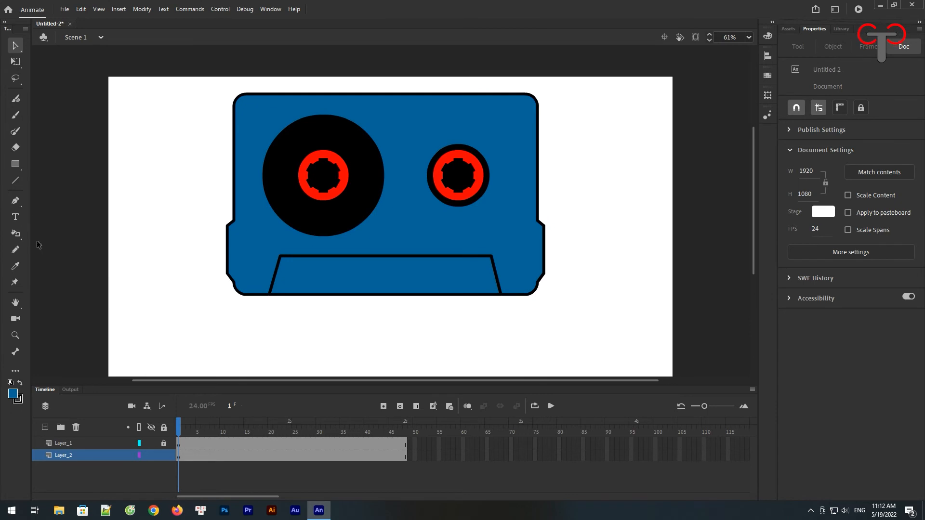
{"action": "left_click", "coordinate": [15, 164]}
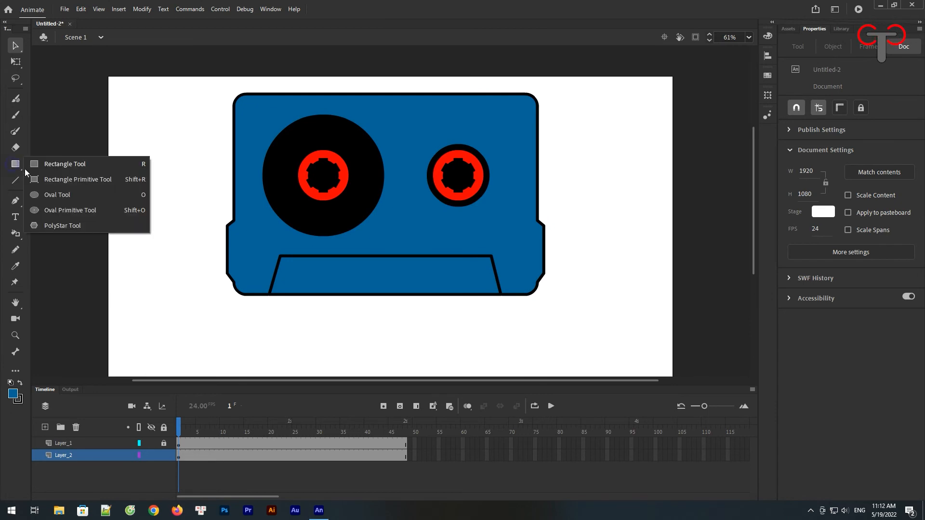
{"action": "left_click", "coordinate": [57, 195]}
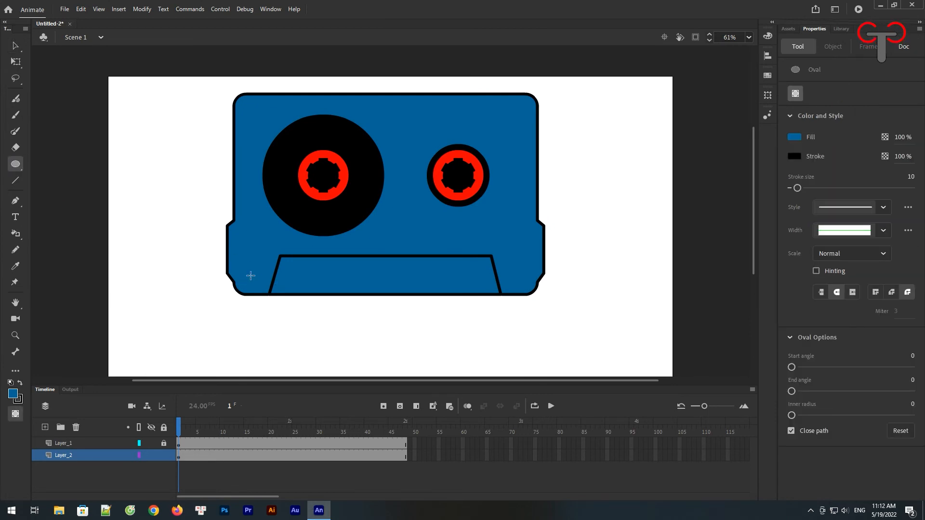
{"action": "left_click_drag", "start_coordinate": [251, 275], "coordinate": [262, 287]}
{"action": "key", "text": "ctrl+z"}
{"action": "left_click_drag", "start_coordinate": [251, 272], "coordinate": [260, 284]}
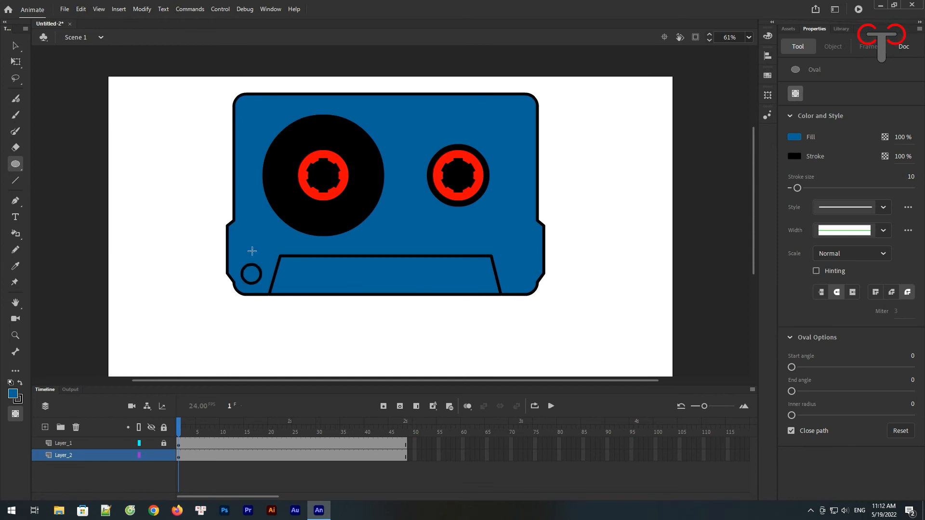
Duplicate the outlined circle into the body's lower-right corner, at about X 1363, Y 641.
{"action": "left_click", "coordinate": [16, 46]}
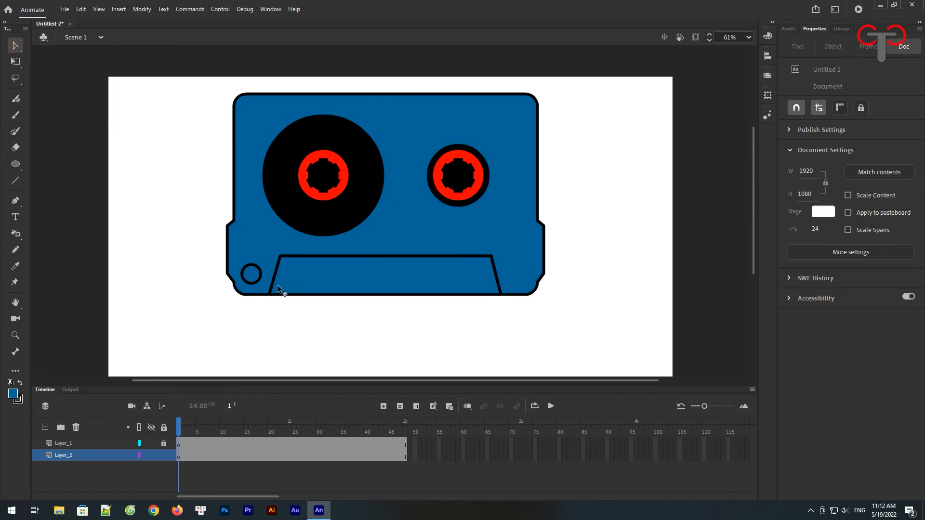
{"action": "left_click", "coordinate": [257, 279]}
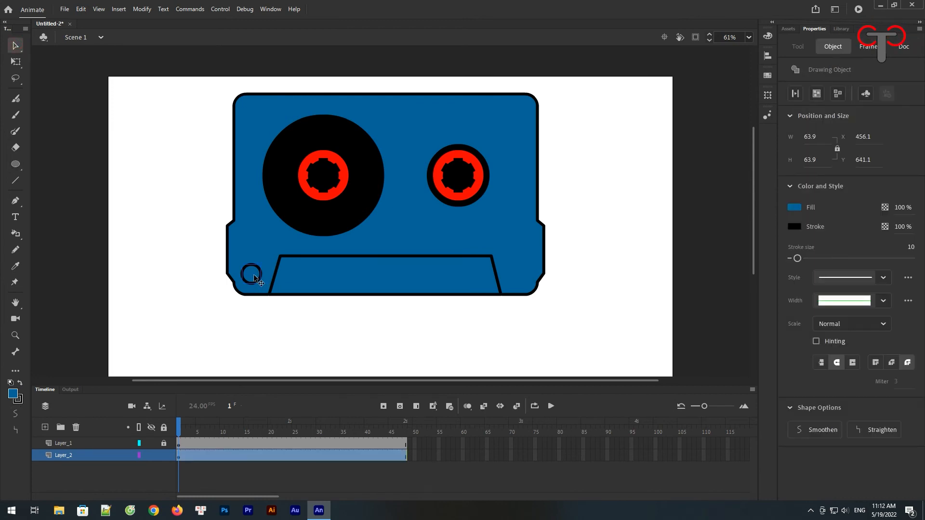
{"action": "left_click_drag", "start_coordinate": [255, 278], "coordinate": [286, 279]}
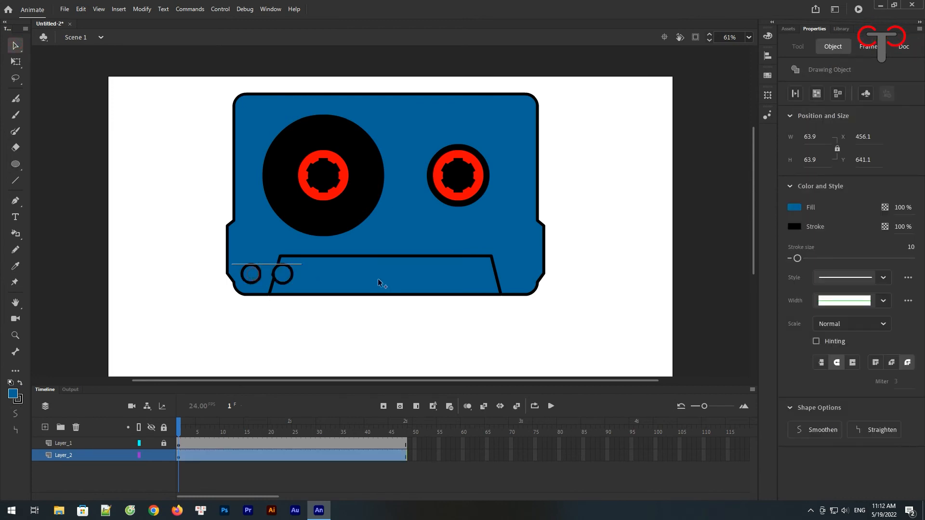
{"action": "left_click_drag", "start_coordinate": [379, 283], "coordinate": [520, 278]}
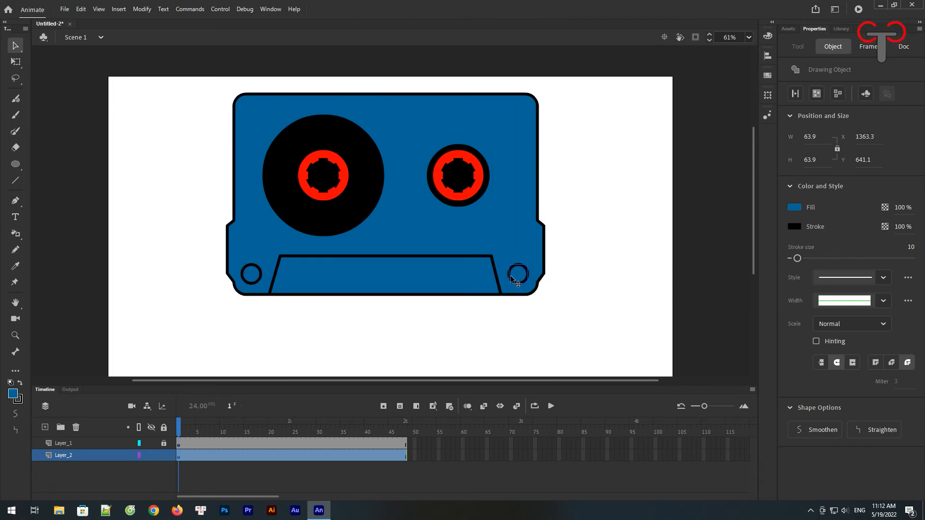
{"action": "left_click", "coordinate": [338, 330]}
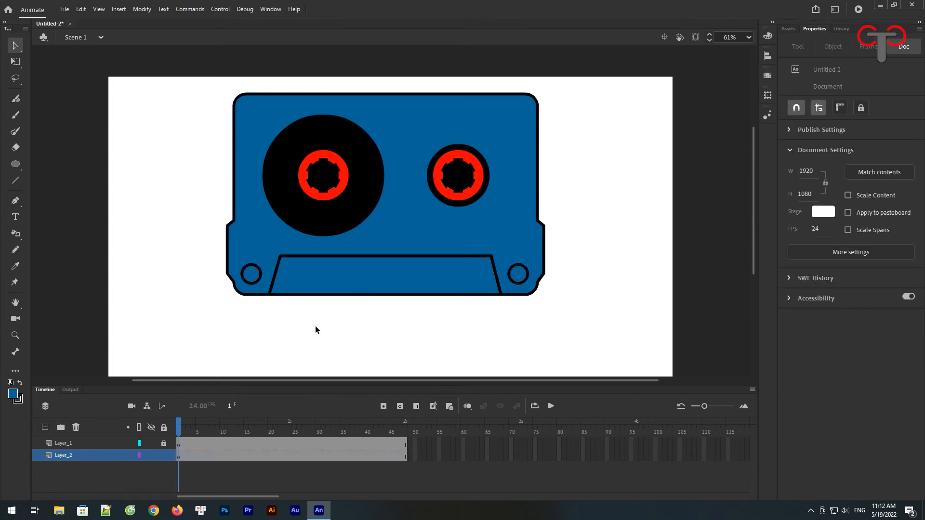
Draw a dark grey circle without stroke, about 49 px wide, near the left end of the trapezoid.
{"action": "left_click", "coordinate": [17, 164]}
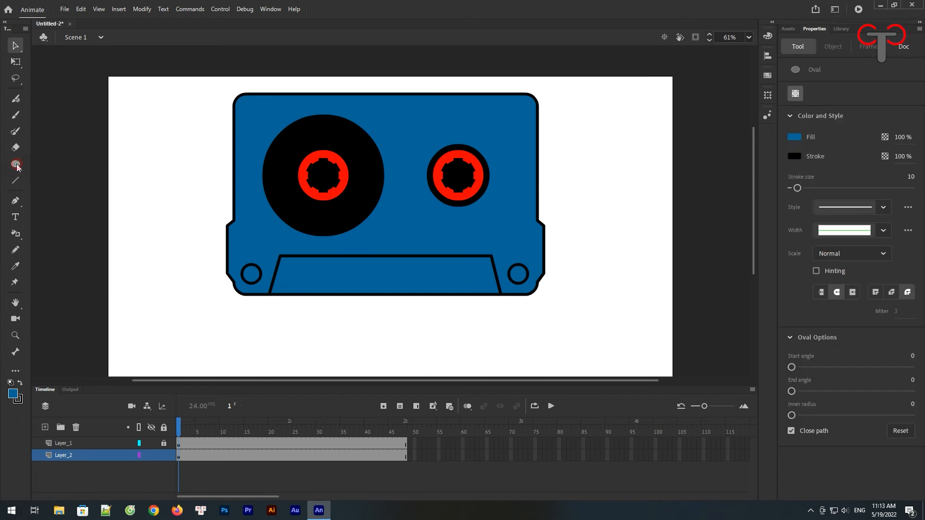
{"action": "left_click", "coordinate": [18, 399]}
{"action": "left_click", "coordinate": [178, 269]}
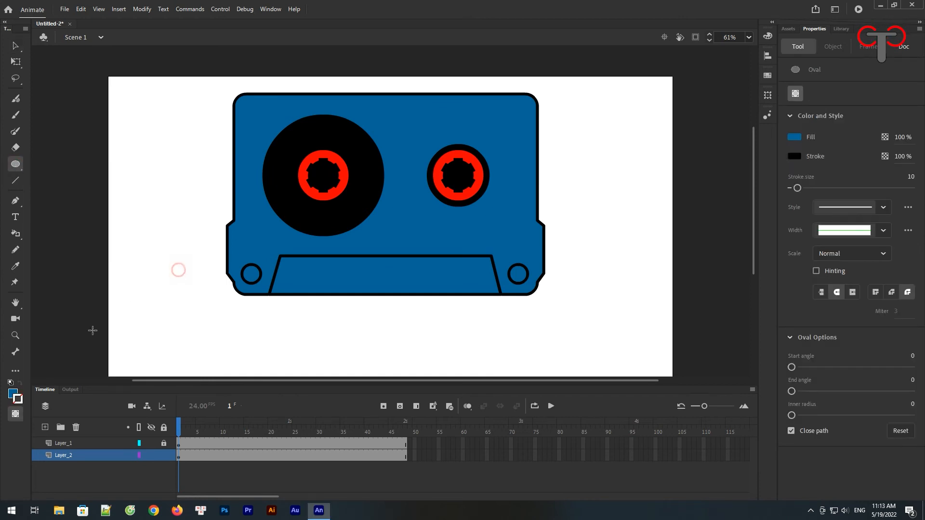
{"action": "left_click", "coordinate": [13, 395]}
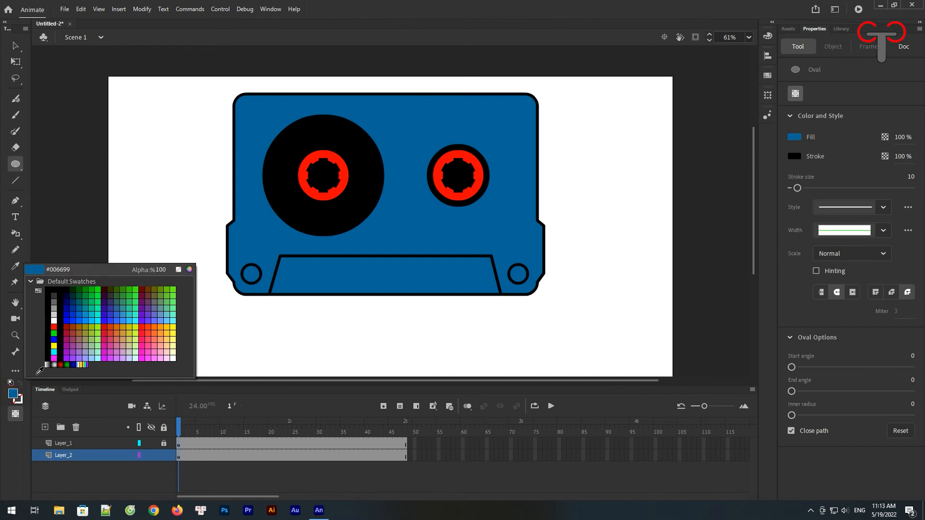
{"action": "left_click", "coordinate": [58, 302]}
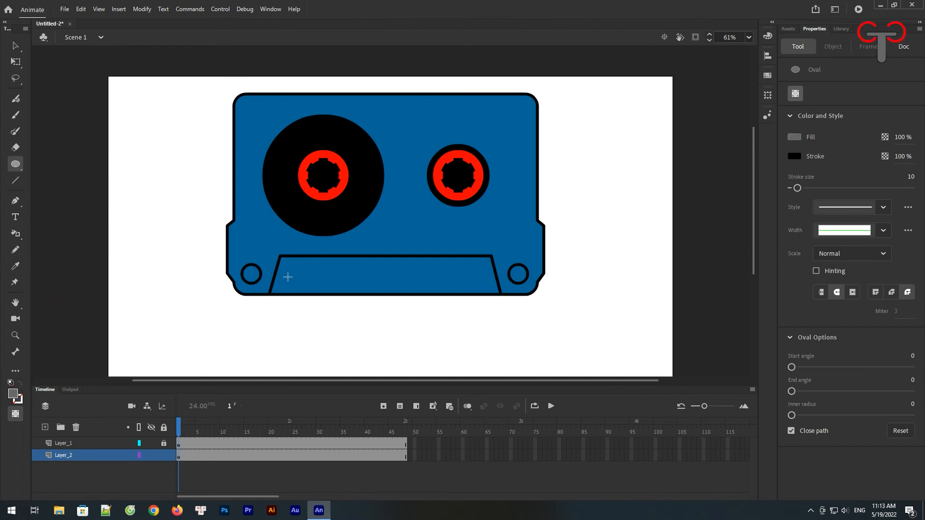
{"action": "left_click_drag", "start_coordinate": [285, 276], "coordinate": [292, 283]}
{"action": "key", "text": "ctrl+z"}
{"action": "left_click_drag", "start_coordinate": [287, 279], "coordinate": [297, 287]}
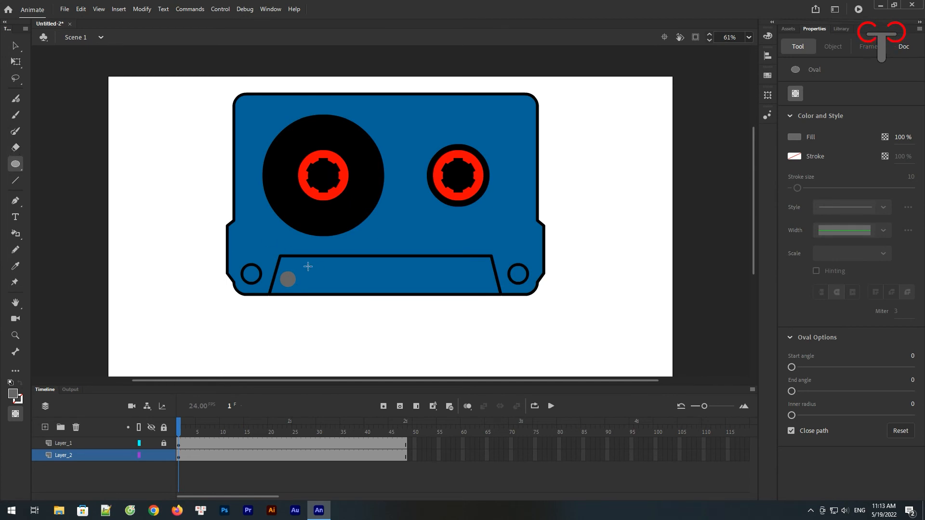
{"action": "key", "text": "ctrl+z"}
{"action": "left_click_drag", "start_coordinate": [288, 277], "coordinate": [298, 286]}
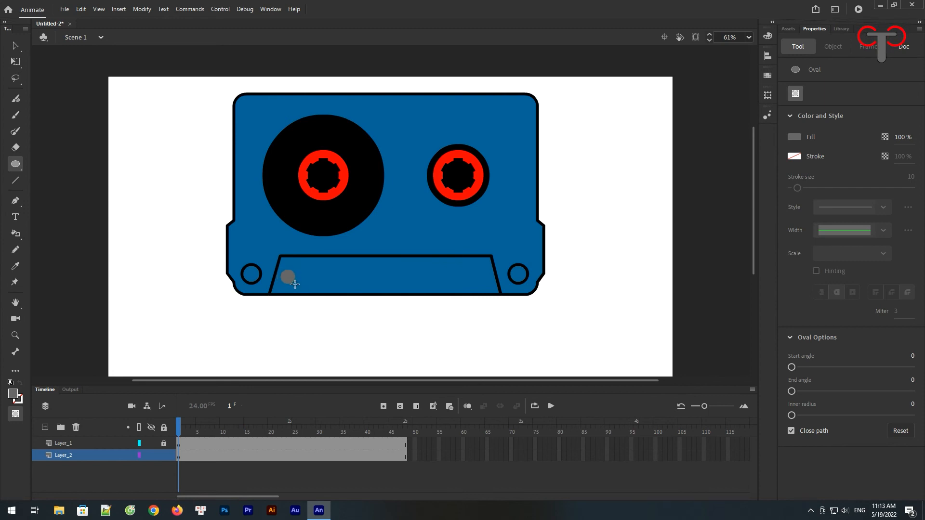
Move the grey circle inside the trapezoid to about X 612, Y 651.
{"action": "key", "text": "v"}
{"action": "left_click", "coordinate": [293, 280]}
{"action": "mouse_move", "coordinate": [293, 279]}
{"action": "left_mouse_down"}
{"action": "mouse_move", "coordinate": [318, 284]}
{"action": "mouse_move", "coordinate": [296, 282]}
{"action": "left_mouse_up"}
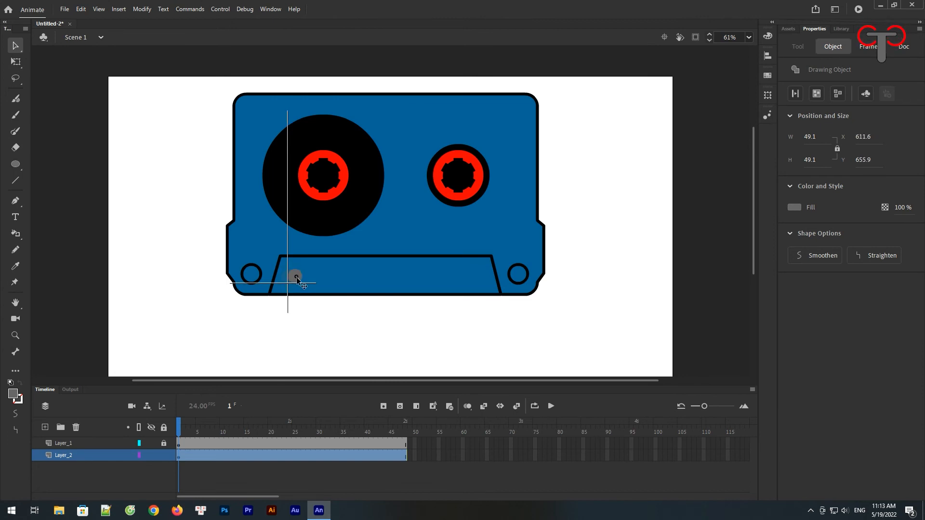
{"action": "left_click_drag", "start_coordinate": [297, 278], "coordinate": [297, 277]}
{"action": "left_click_drag", "start_coordinate": [294, 273], "coordinate": [295, 273]}
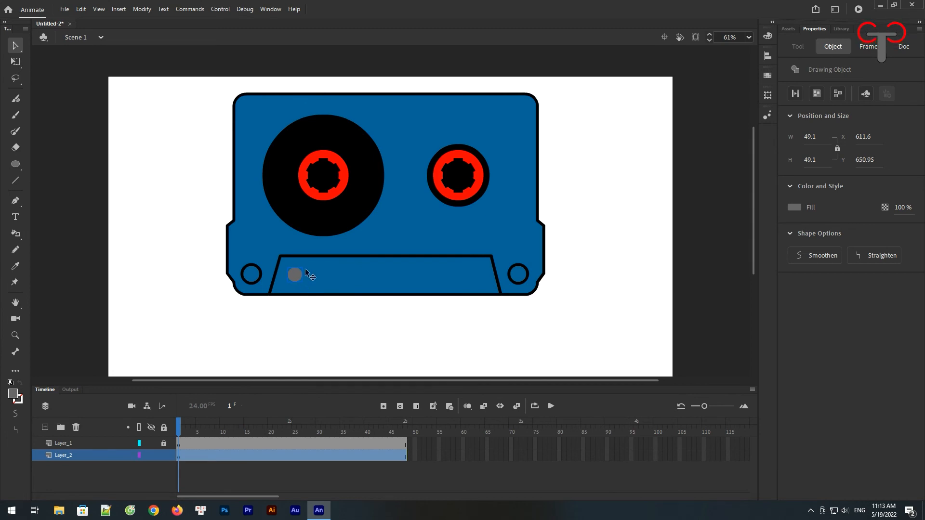
Duplicate the grey circle to its upper right inside the trapezoid and scale the copy down to about 60 percent.
{"action": "key", "text": "z"}
{"action": "left_click_drag", "start_coordinate": [235, 213], "coordinate": [529, 338]}
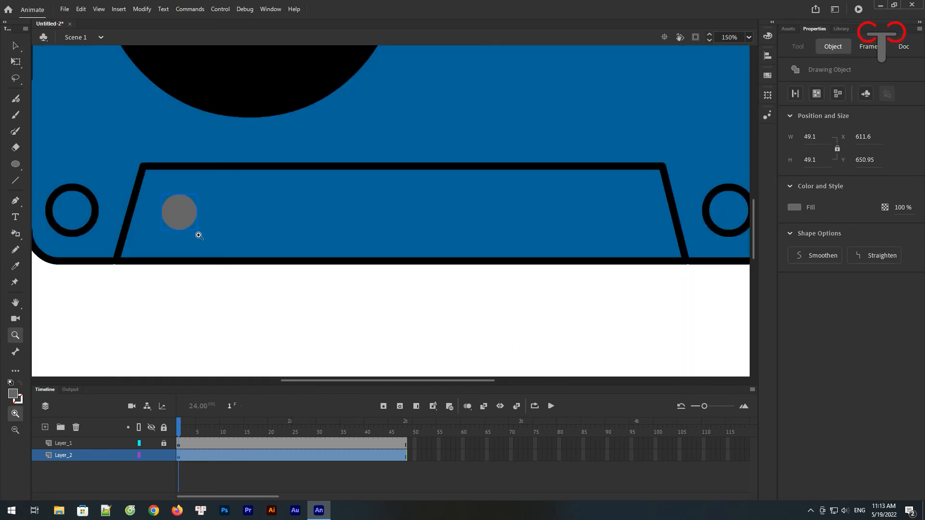
{"action": "left_click", "coordinate": [15, 45]}
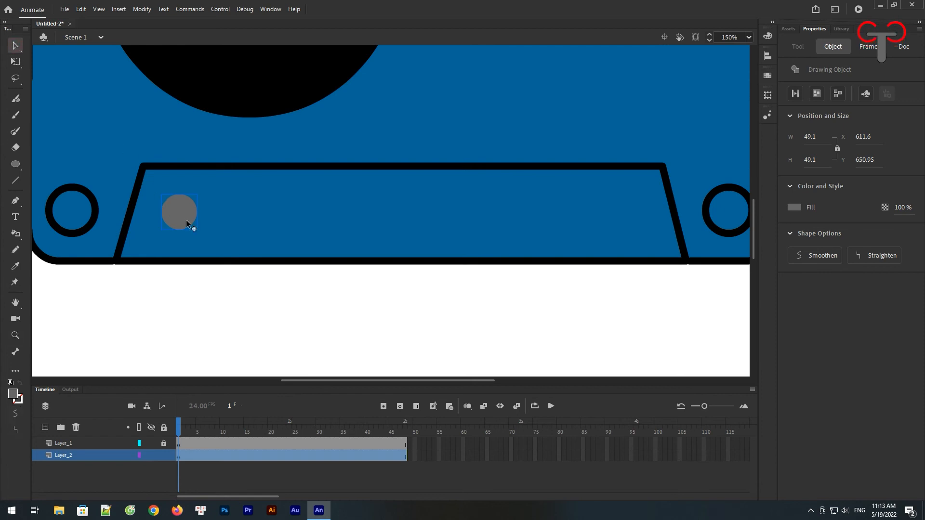
{"action": "left_click_drag", "start_coordinate": [183, 213], "coordinate": [271, 204]}
{"action": "key", "text": "q"}
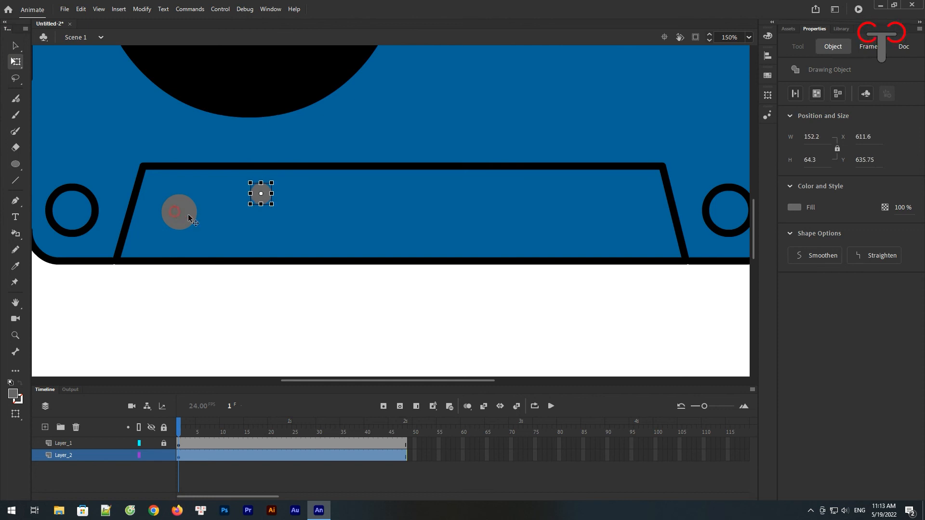
Duplicate both grey circles, flip the copies horizontally and place them at the trapezoid's right end, at about X 1109, Y 636.
{"action": "left_click", "coordinate": [178, 217], "text": "shift"}
{"action": "left_click_drag", "start_coordinate": [203, 219], "coordinate": [450, 215]}
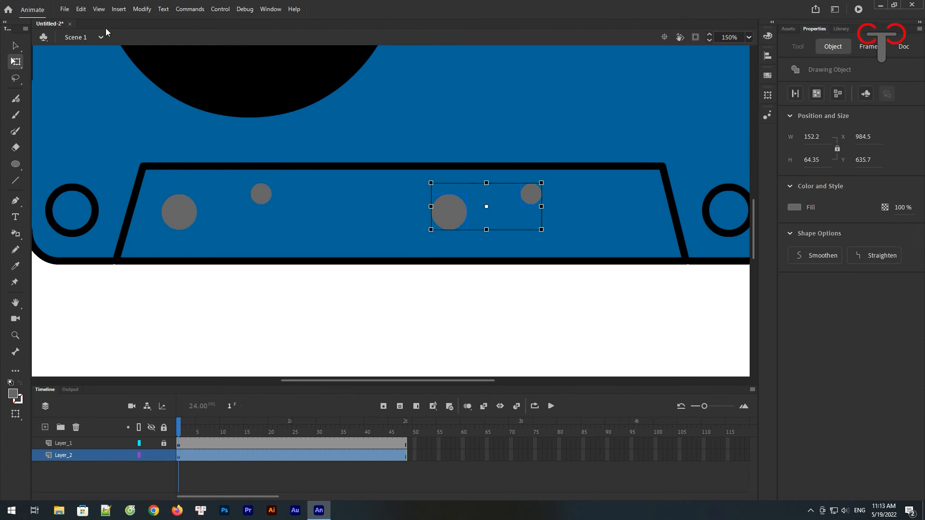
{"action": "left_click", "coordinate": [149, 12]}
{"action": "mouse_move", "coordinate": [198, 149]}
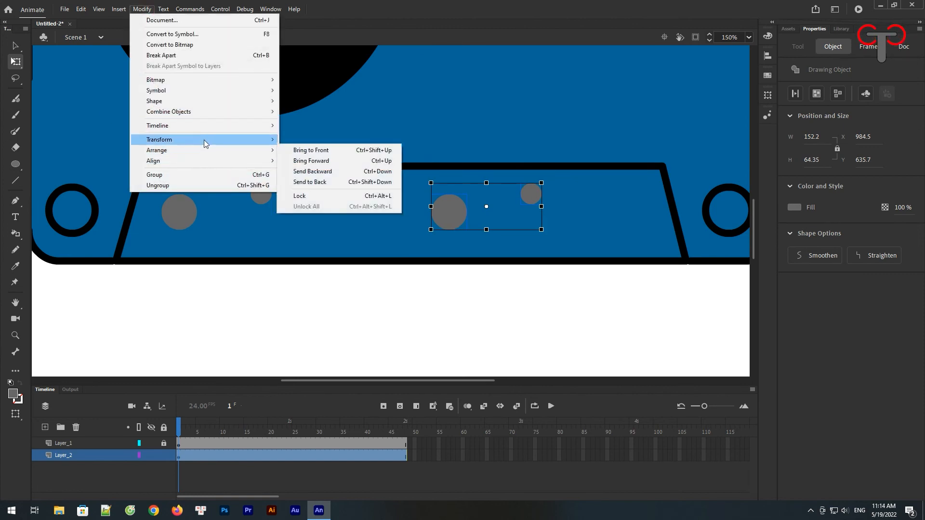
{"action": "left_click", "coordinate": [338, 241]}
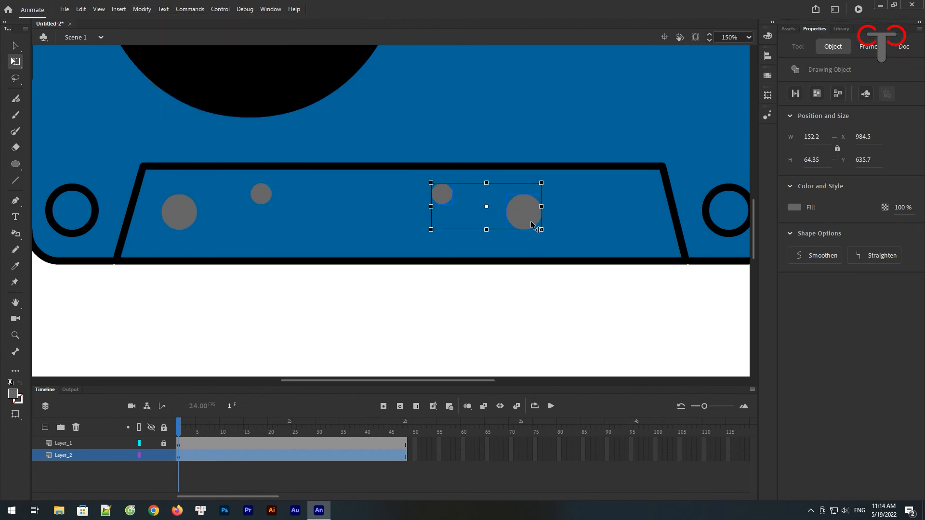
{"action": "left_click_drag", "start_coordinate": [528, 221], "coordinate": [622, 221]}
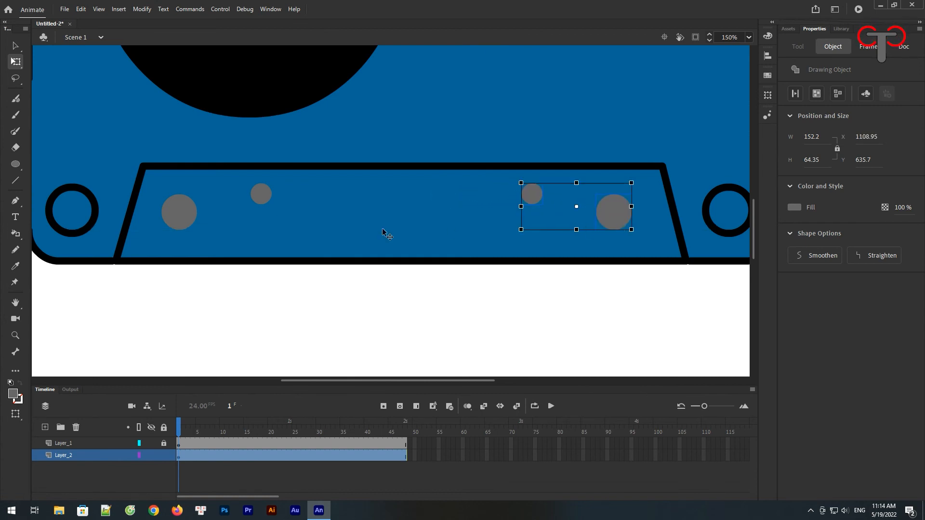
{"action": "left_click", "coordinate": [15, 46]}
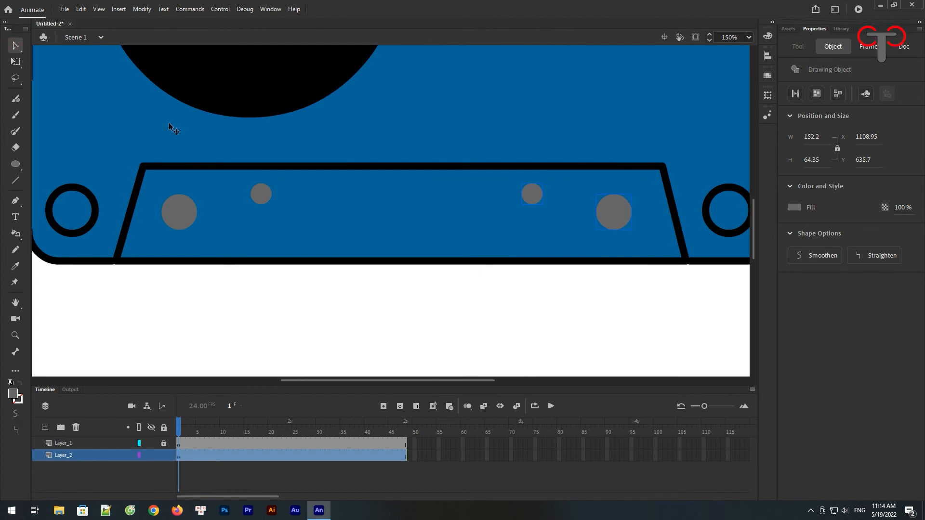
Move Layer_2 above Layer_1 in the layer order so that the cassette body covers the reels.
{"action": "key", "text": "ctrl+minus"}
{"action": "key", "text": "ctrl+minus"}
{"action": "key", "text": "z"}
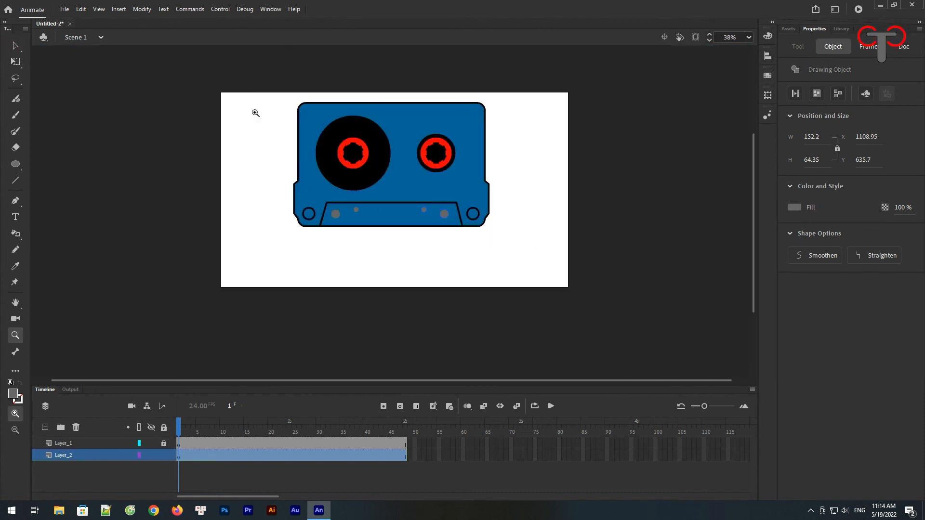
{"action": "left_click_drag", "start_coordinate": [212, 71], "coordinate": [574, 269]}
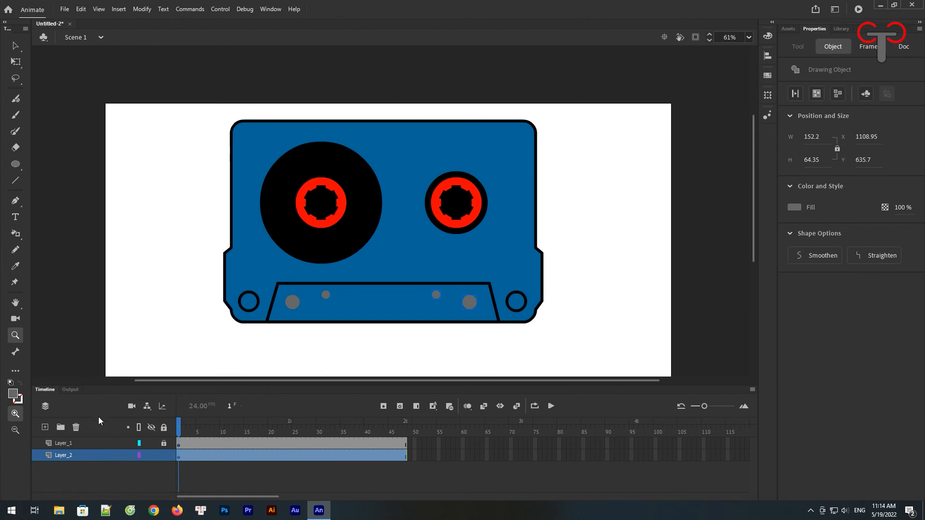
{"action": "left_click", "coordinate": [89, 456]}
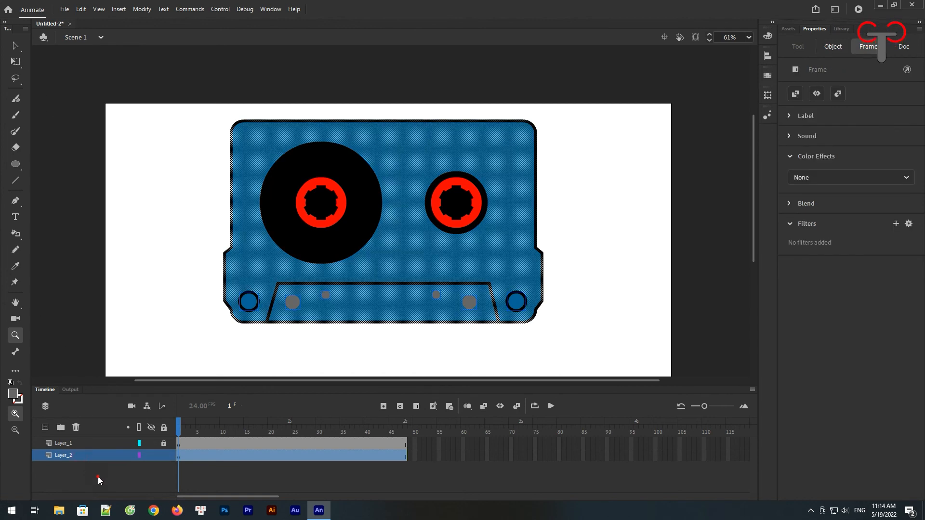
{"action": "left_click", "coordinate": [98, 476]}
{"action": "left_click", "coordinate": [96, 456]}
{"action": "left_click_drag", "start_coordinate": [99, 457], "coordinate": [104, 445]}
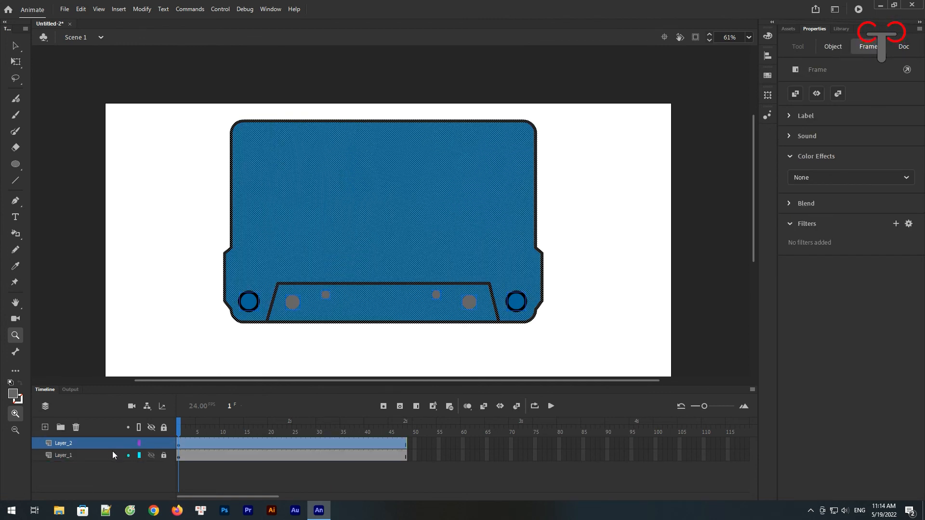
{"action": "left_click", "coordinate": [115, 482]}
Set the fill opacity of the main blue body area outside the trapezoid to 30%.
{"action": "left_click", "coordinate": [426, 212]}
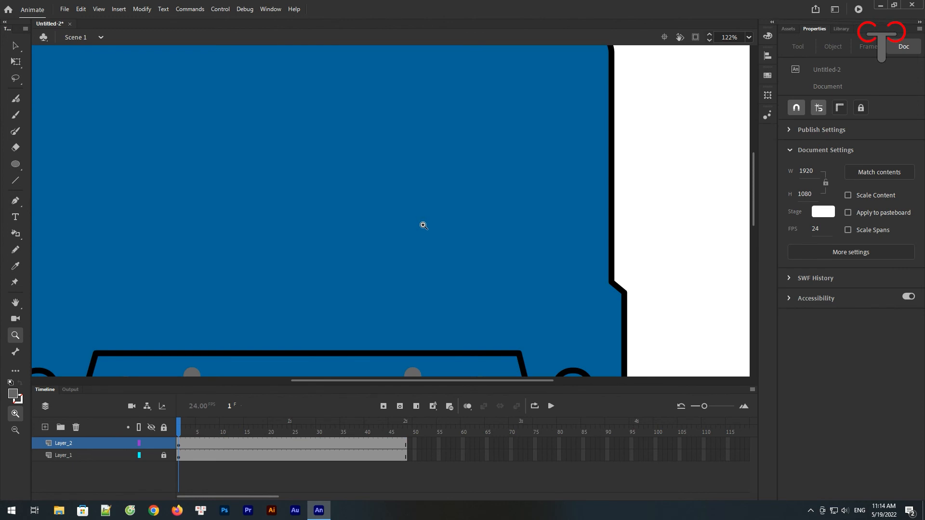
{"action": "left_click", "coordinate": [423, 225], "text": "alt"}
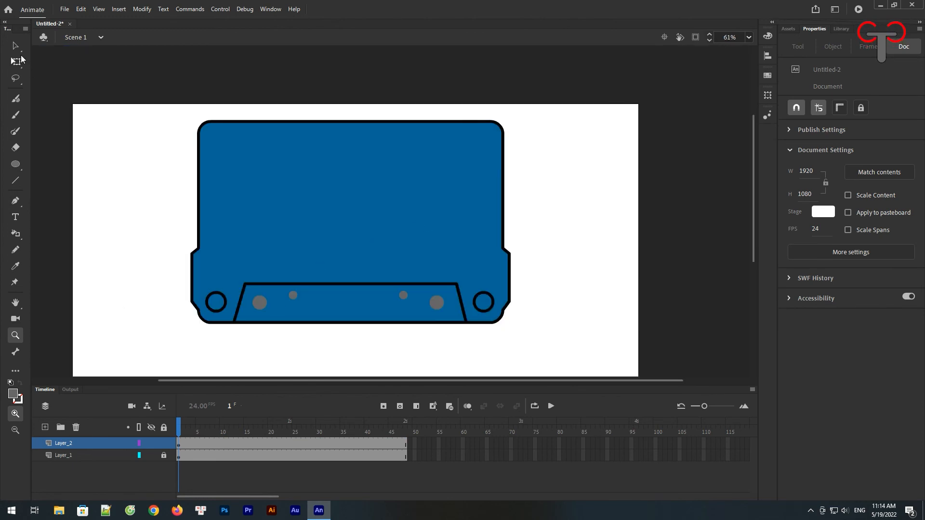
{"action": "left_click", "coordinate": [16, 45]}
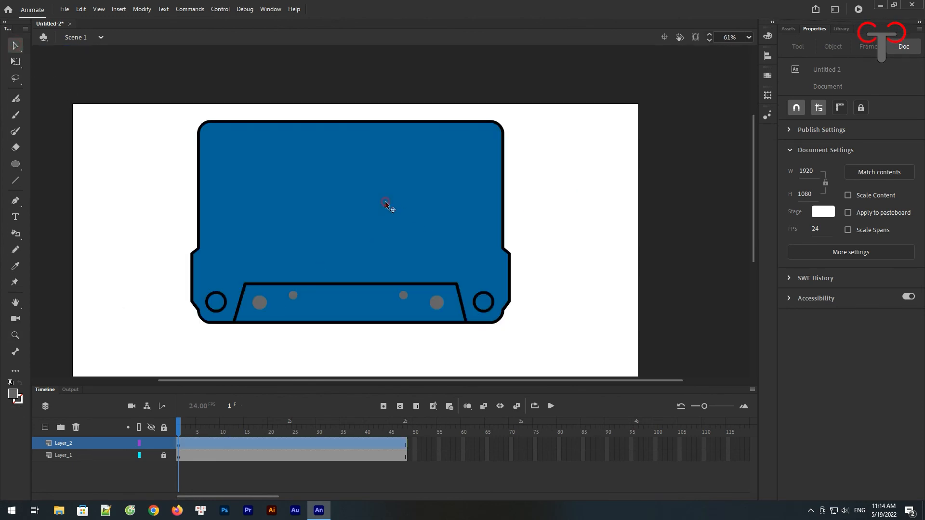
{"action": "left_click", "coordinate": [386, 204]}
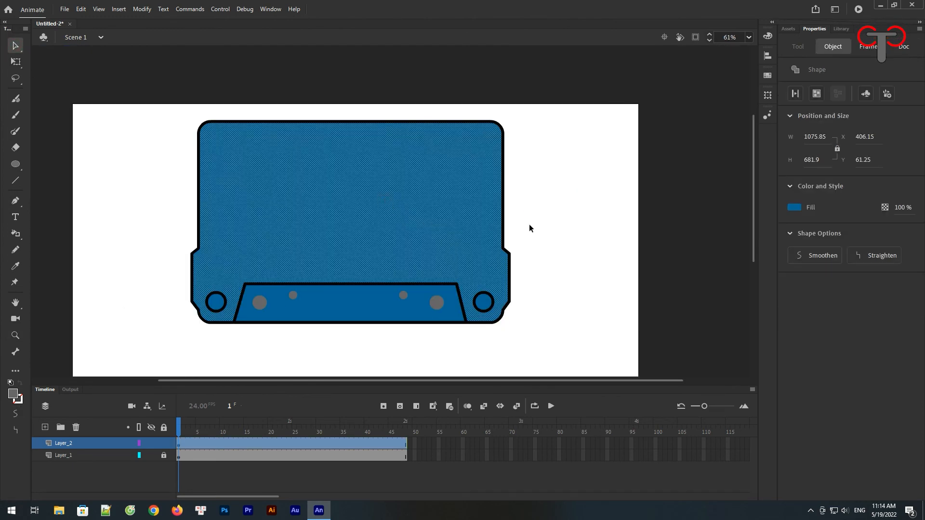
{"action": "left_click", "coordinate": [904, 207]}
{"action": "type", "text": "30"}
{"action": "key", "text": "Return"}
{"action": "left_click", "coordinate": [595, 226]}
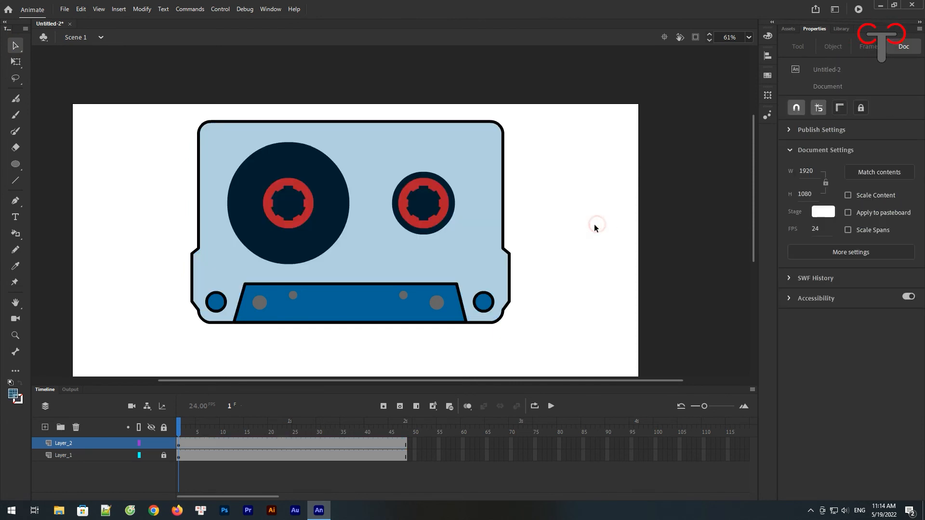
Set the fill opacity of the blue trapezoid at the cassette's lower edge to 50%.
{"action": "left_click", "coordinate": [416, 314]}
{"action": "left_click", "coordinate": [899, 208]}
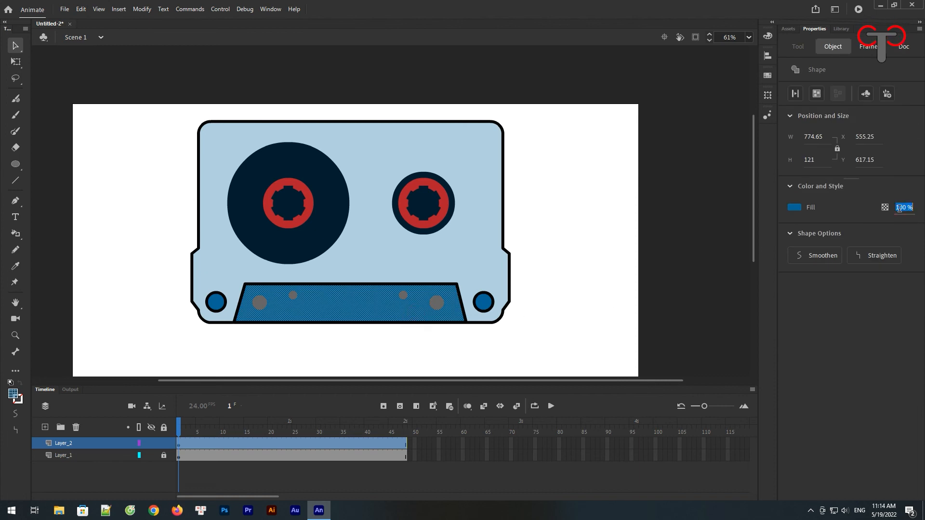
{"action": "type", "text": "50"}
{"action": "key", "text": "Return"}
{"action": "left_click", "coordinate": [590, 243]}
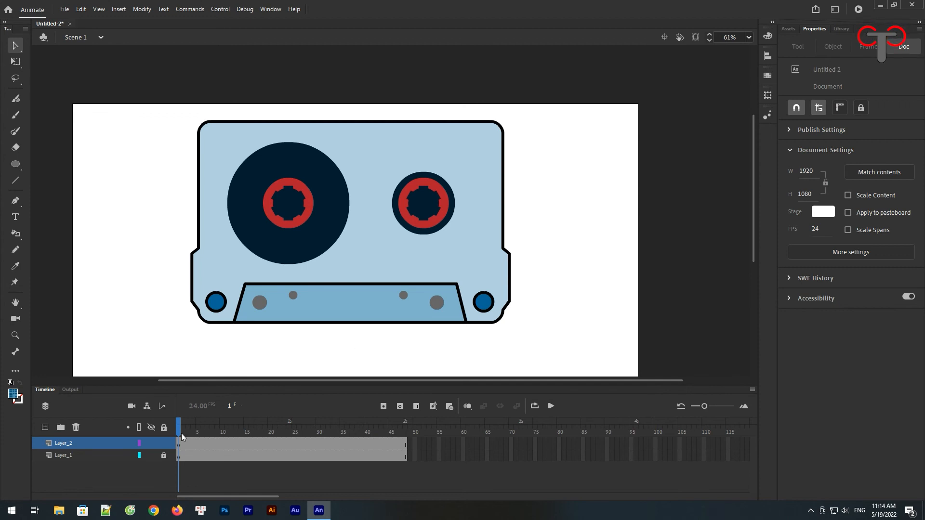
Add a new layer beneath Layer_1 at the bottom of the layer order and lock Layer_2.
{"action": "left_click_drag", "start_coordinate": [181, 432], "coordinate": [157, 426]}
{"action": "left_click", "coordinate": [87, 455]}
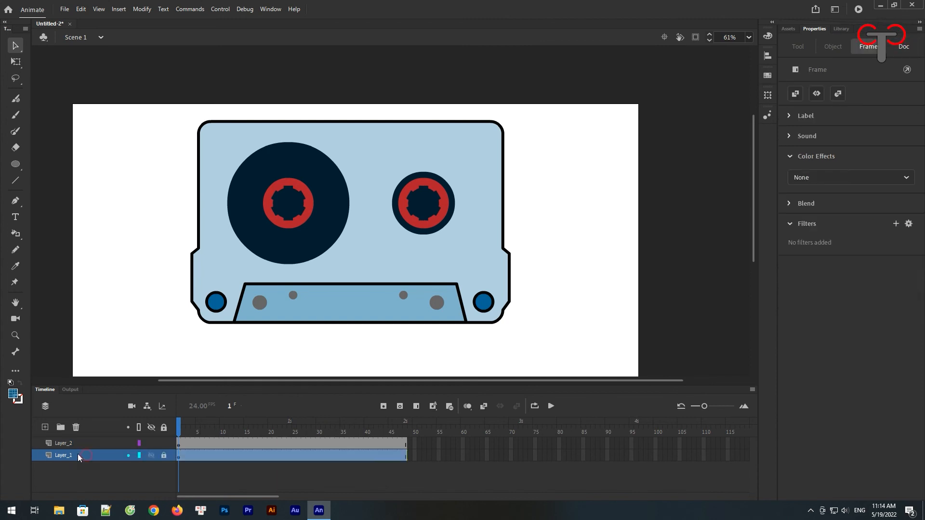
{"action": "left_click", "coordinate": [45, 427]}
{"action": "left_click_drag", "start_coordinate": [91, 459], "coordinate": [90, 472]}
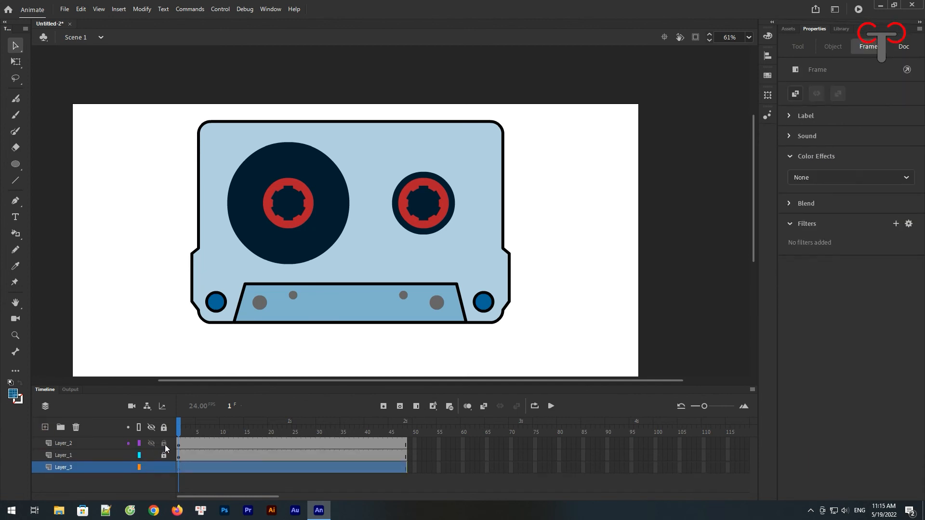
At frame 1 of Layer_3, draw a size 10 black line from the left roller's outer edge to the large reel's left edge.
{"action": "left_click", "coordinate": [179, 469]}
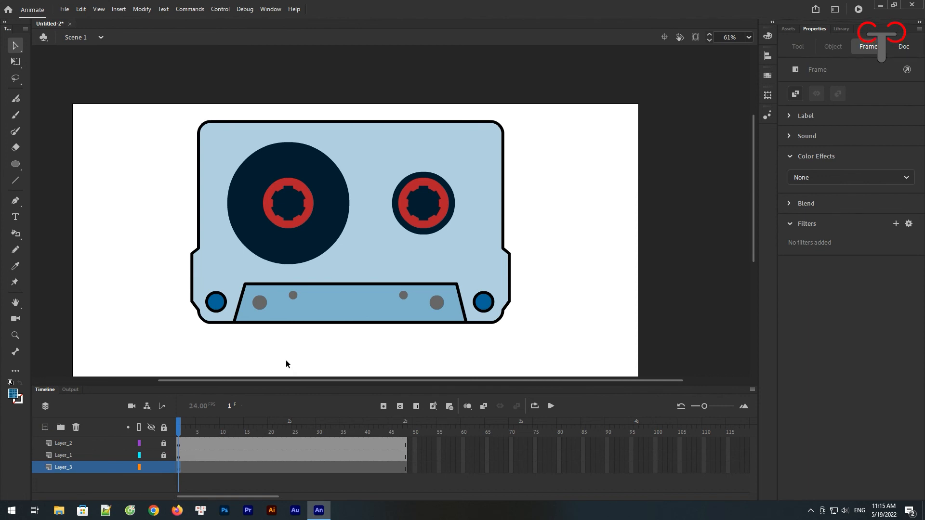
{"action": "left_click", "coordinate": [15, 181]}
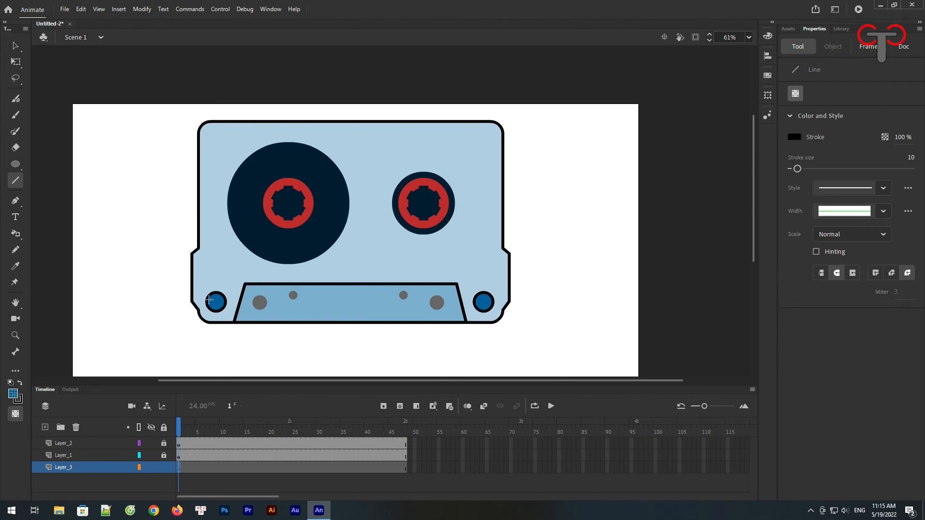
{"action": "mouse_move", "coordinate": [206, 299]}
{"action": "left_mouse_down"}
{"action": "mouse_move", "coordinate": [220, 277]}
{"action": "mouse_move", "coordinate": [231, 184]}
{"action": "mouse_move", "coordinate": [231, 192]}
{"action": "left_mouse_up"}
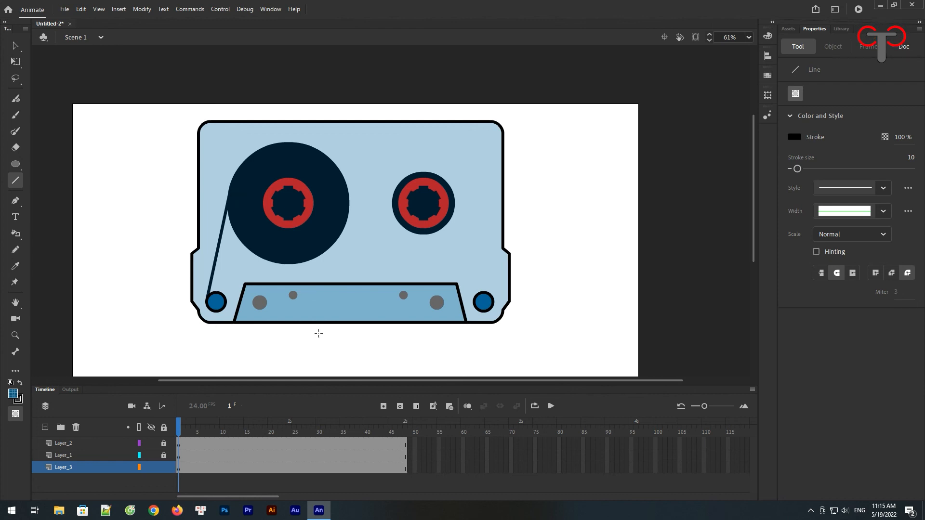
Insert a blank keyframe at frame 48 of Layer_3 and draw a line from the left roller to the small left reel's outer edge.
{"action": "left_click", "coordinate": [404, 467]}
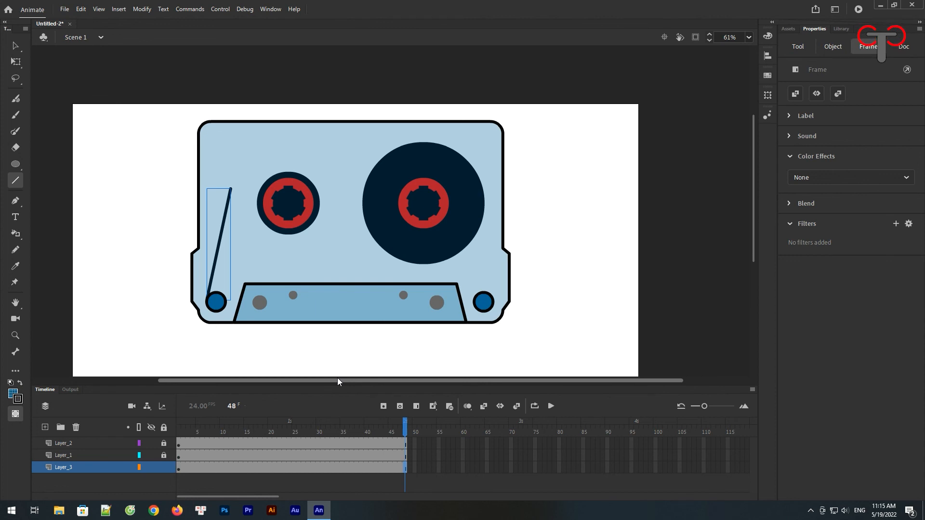
{"action": "left_click", "coordinate": [400, 407]}
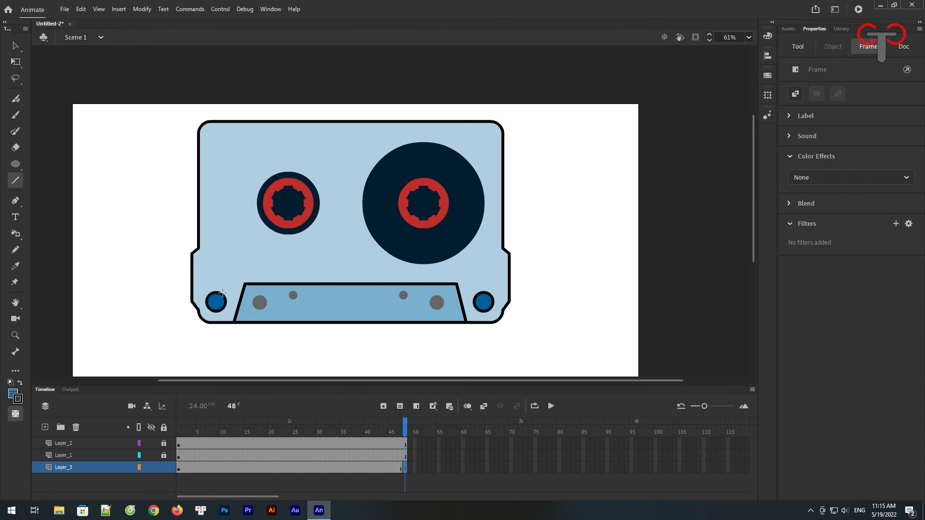
{"action": "left_click_drag", "start_coordinate": [208, 298], "coordinate": [263, 192]}
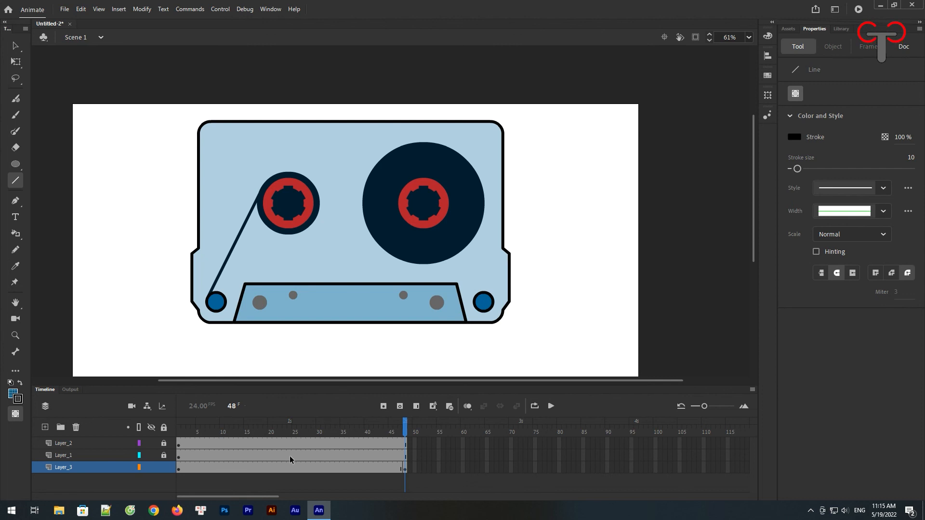
Create a shape tween between Layer_3's two line keyframes and return to frame 1.
{"action": "right_click", "coordinate": [279, 466]}
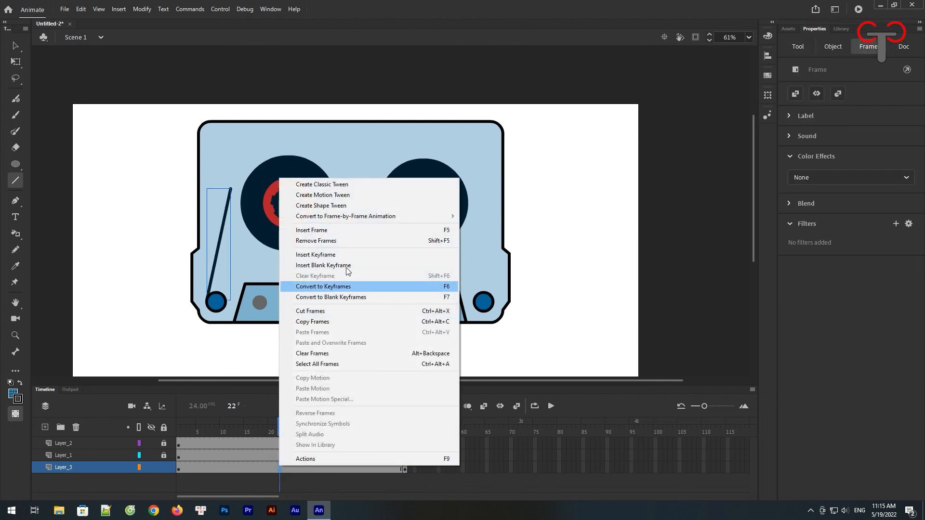
{"action": "left_click", "coordinate": [330, 206]}
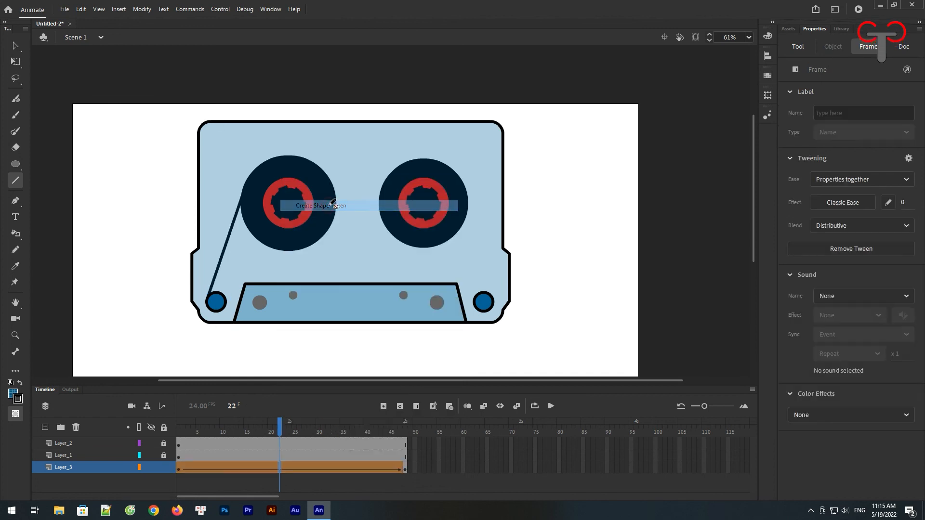
{"action": "left_click_drag", "start_coordinate": [281, 426], "coordinate": [182, 446]}
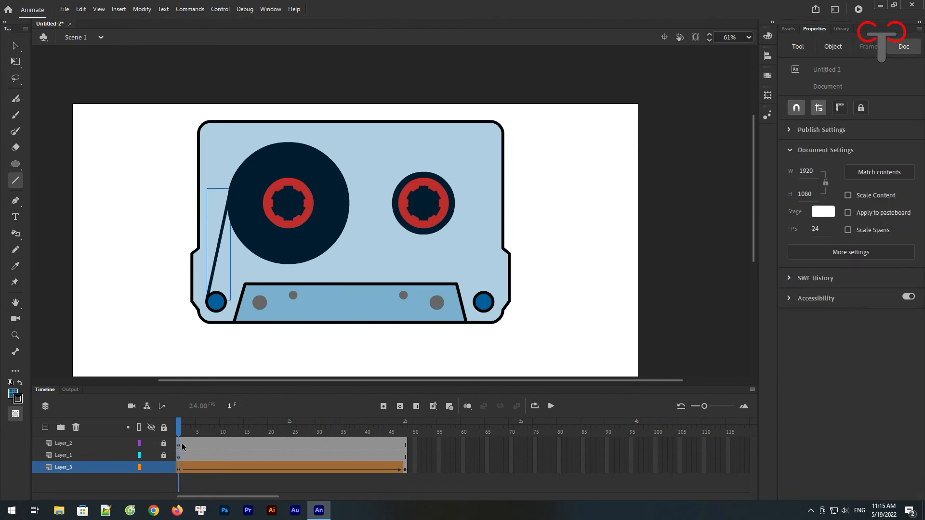
Add a new layer directly above Layer_3, lock Layer_3, and select the new layer's first frame.
{"action": "left_click", "coordinate": [85, 469]}
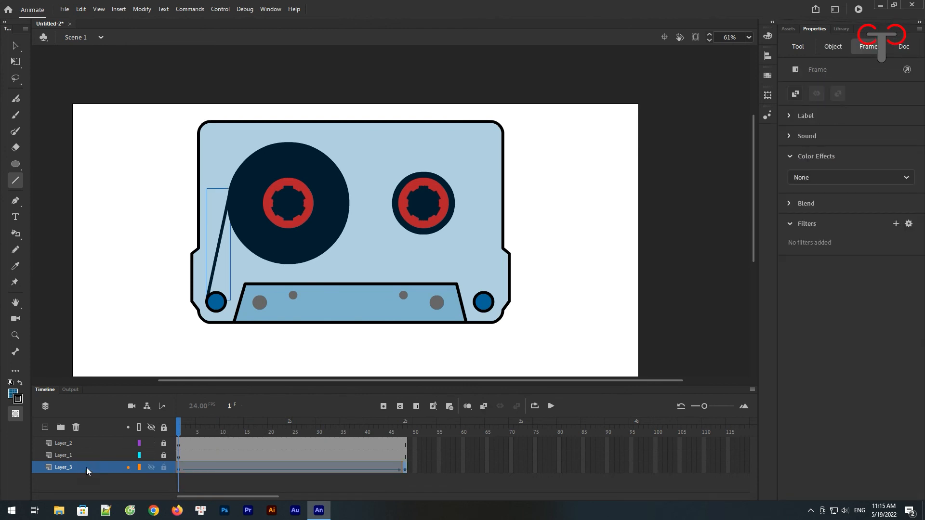
{"action": "left_click", "coordinate": [45, 427]}
{"action": "left_click", "coordinate": [164, 479]}
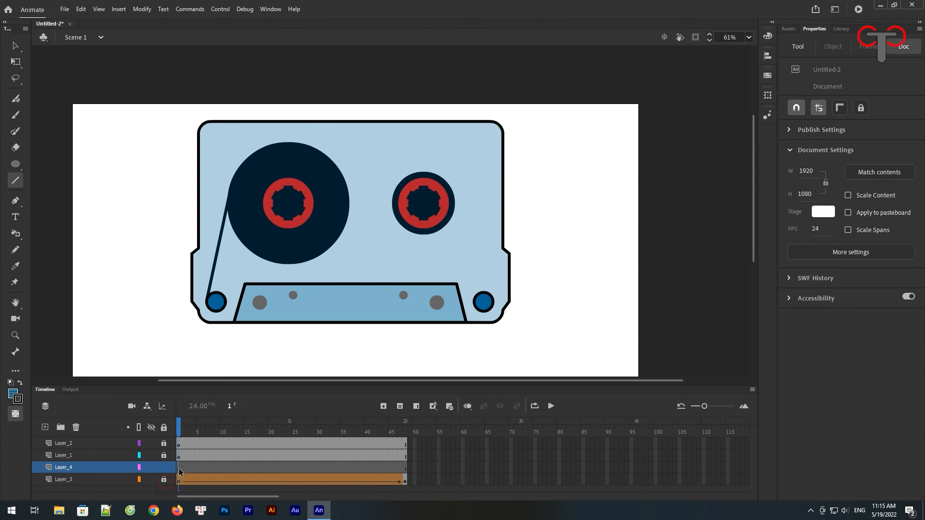
{"action": "left_click", "coordinate": [181, 468]}
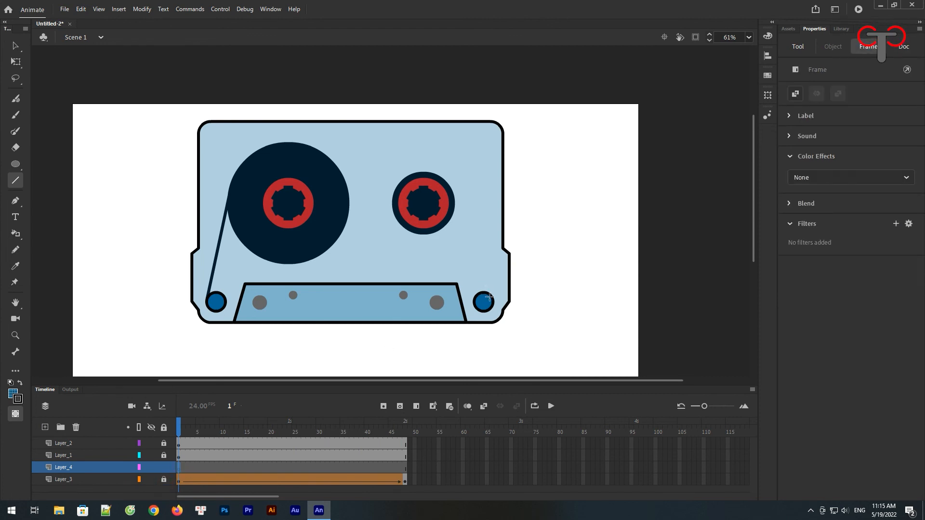
{"action": "left_click_drag", "start_coordinate": [492, 296], "coordinate": [452, 193]}
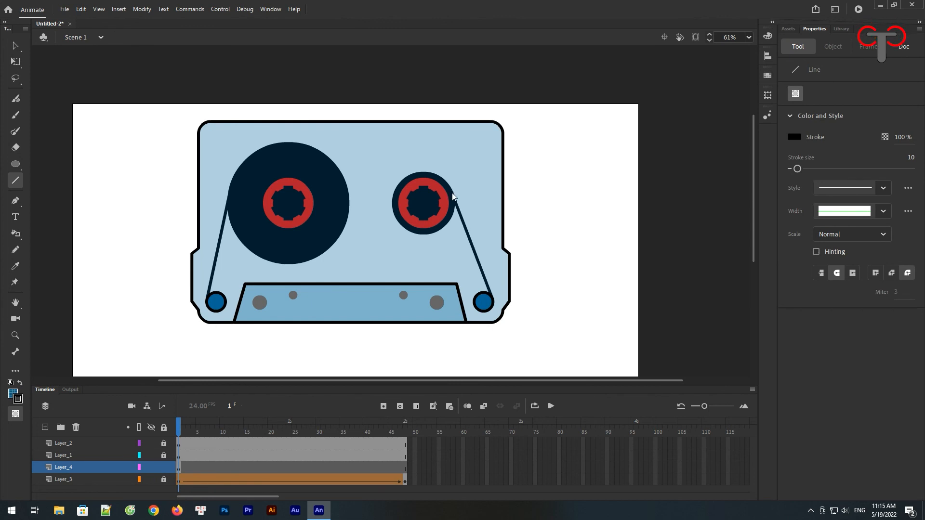
{"action": "left_click", "coordinate": [461, 326]}
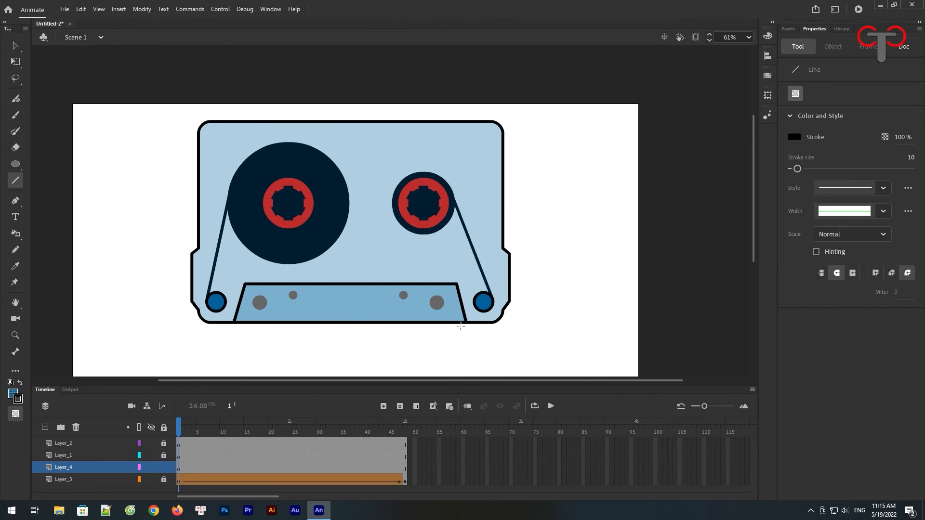
{"action": "key", "text": "ctrl+z"}
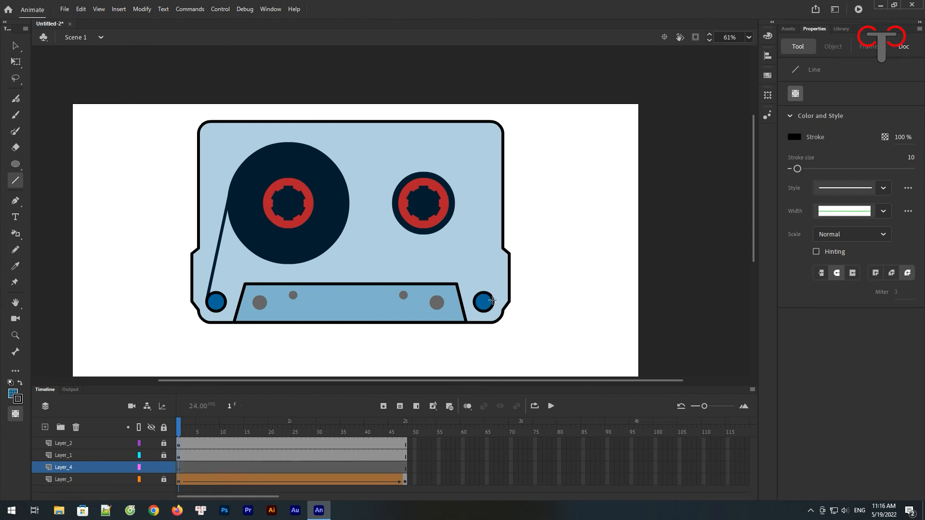
{"action": "left_click_drag", "start_coordinate": [492, 296], "coordinate": [450, 188]}
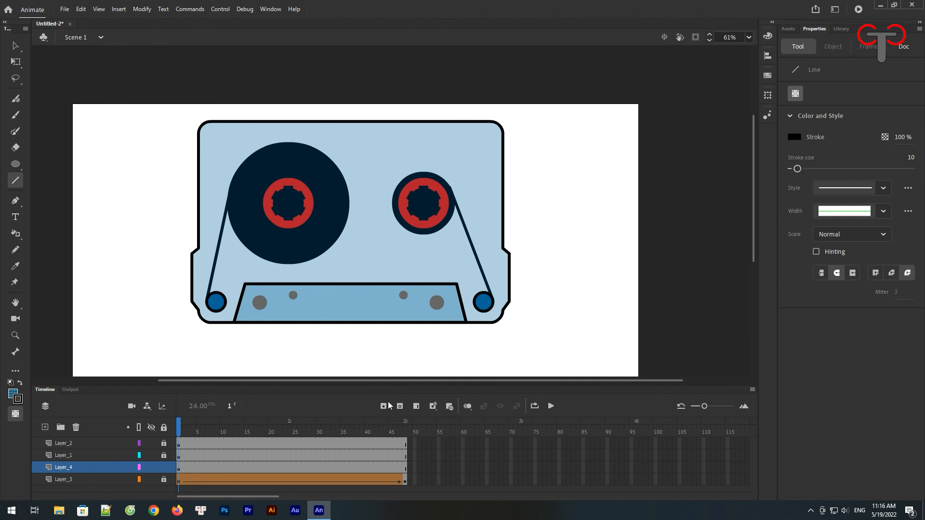
{"action": "key", "text": "ctrl+z"}
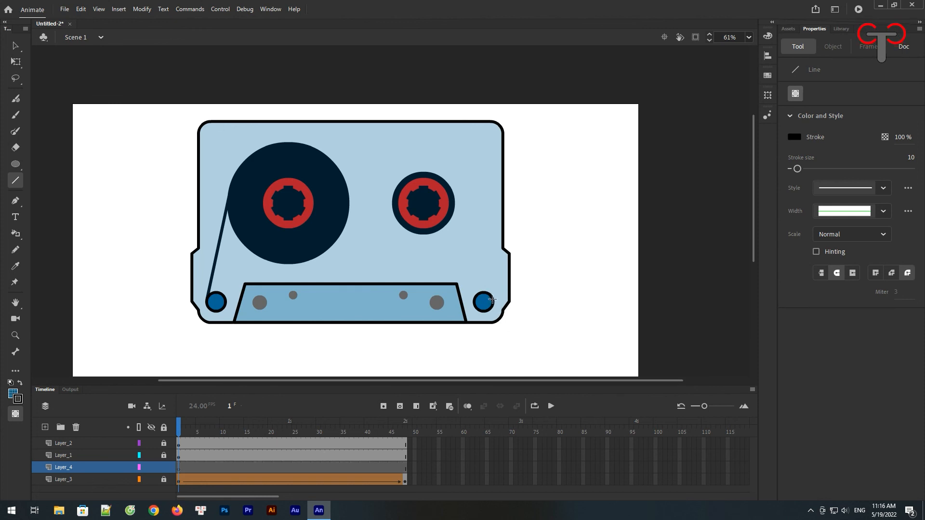
On Layer_4, draw a line from the right roller to the right reel's outer edge at frame 1 and again on a blank keyframe at frame 48.
{"action": "left_click_drag", "start_coordinate": [492, 299], "coordinate": [451, 192]}
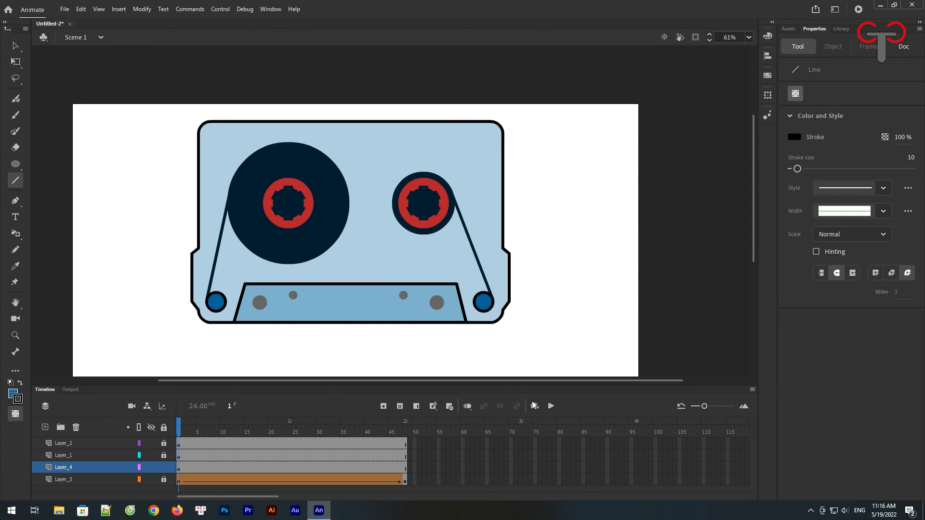
{"action": "left_click", "coordinate": [405, 465]}
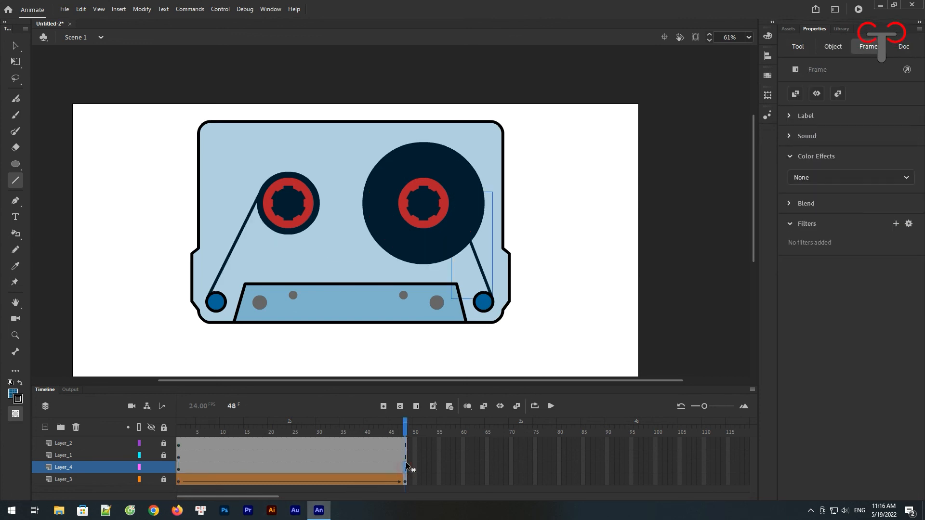
{"action": "left_click", "coordinate": [399, 406]}
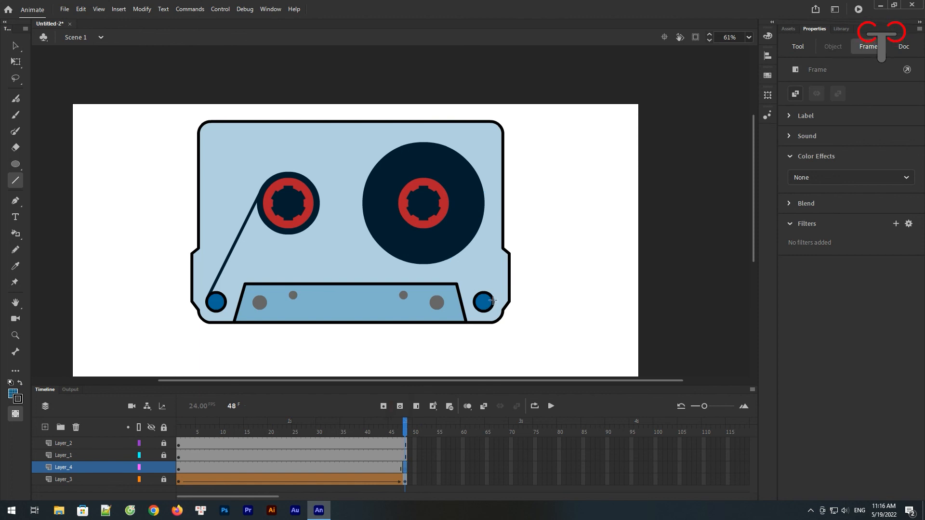
{"action": "mouse_move", "coordinate": [492, 300]}
{"action": "left_mouse_down"}
{"action": "mouse_move", "coordinate": [478, 186]}
{"action": "mouse_move", "coordinate": [482, 193]}
{"action": "left_mouse_up"}
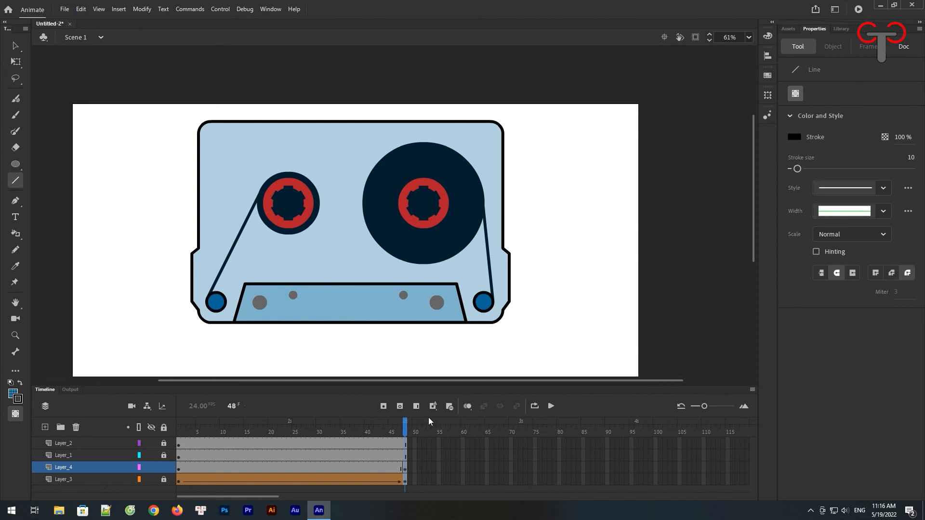
Create a shape tween between Layer_4's two line keyframes and return to frame 1.
{"action": "right_click", "coordinate": [282, 465]}
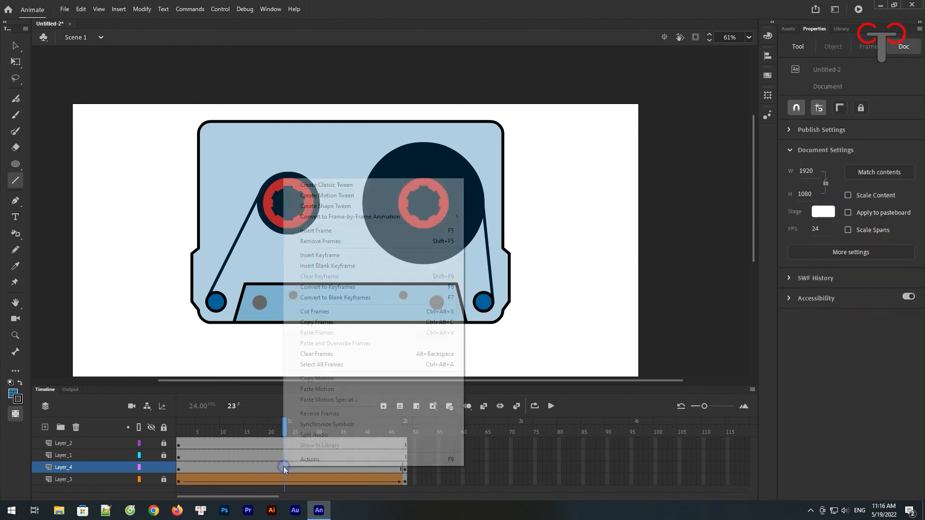
{"action": "left_click", "coordinate": [336, 207]}
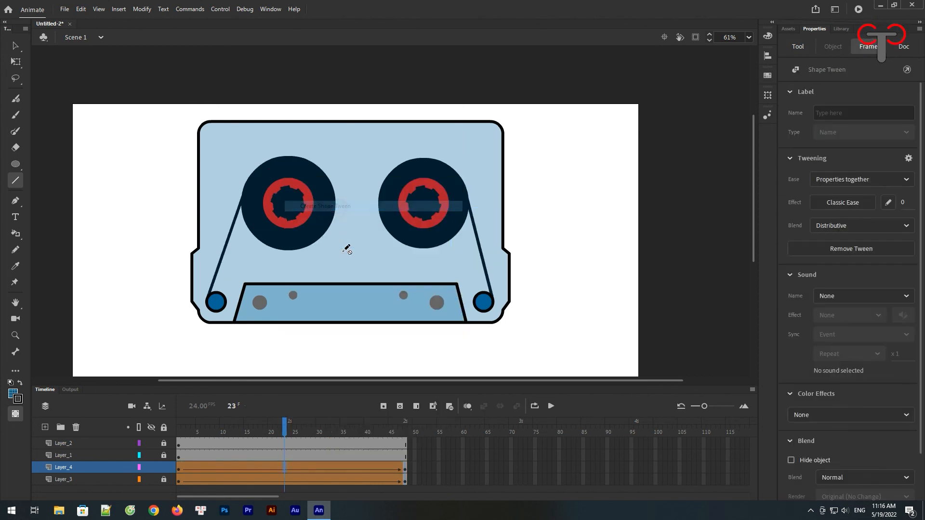
{"action": "left_click_drag", "start_coordinate": [285, 426], "coordinate": [183, 444]}
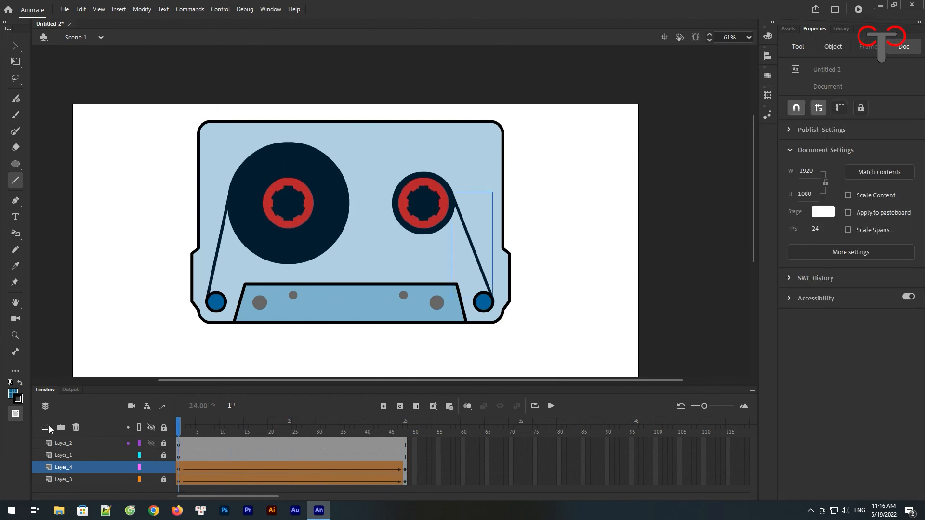
Add a new layer above Layer_4, lock Layer_4, and draw a horizontal line joining the undersides of both blue rollers on the new layer.
{"action": "left_click", "coordinate": [45, 427]}
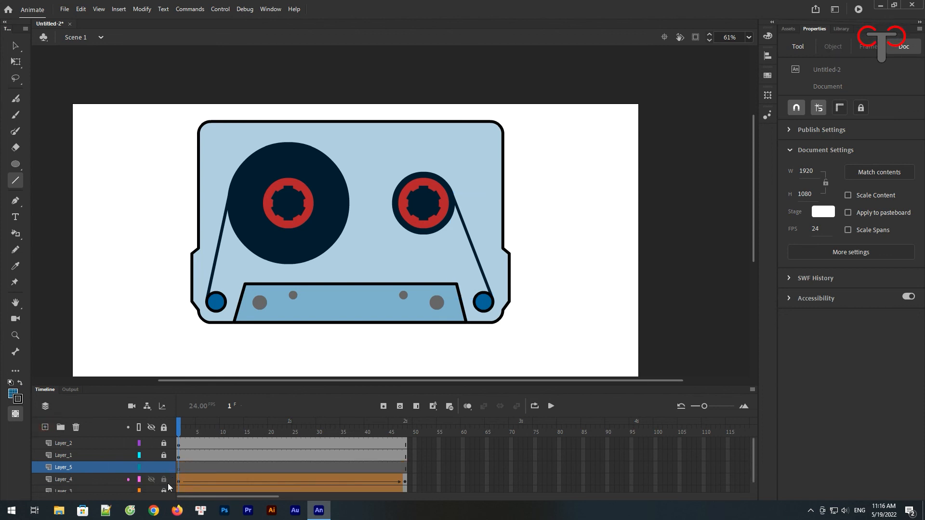
{"action": "left_click", "coordinate": [179, 468]}
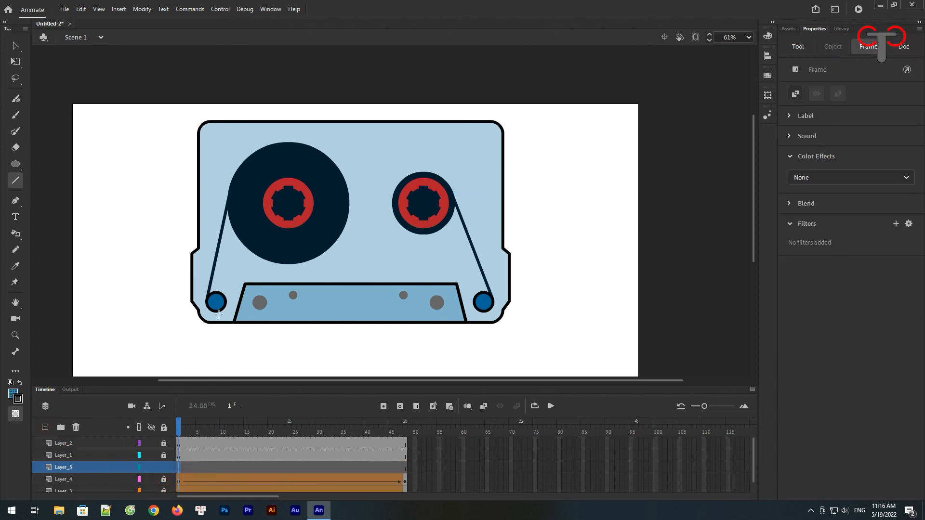
{"action": "left_click_drag", "start_coordinate": [214, 311], "coordinate": [486, 312]}
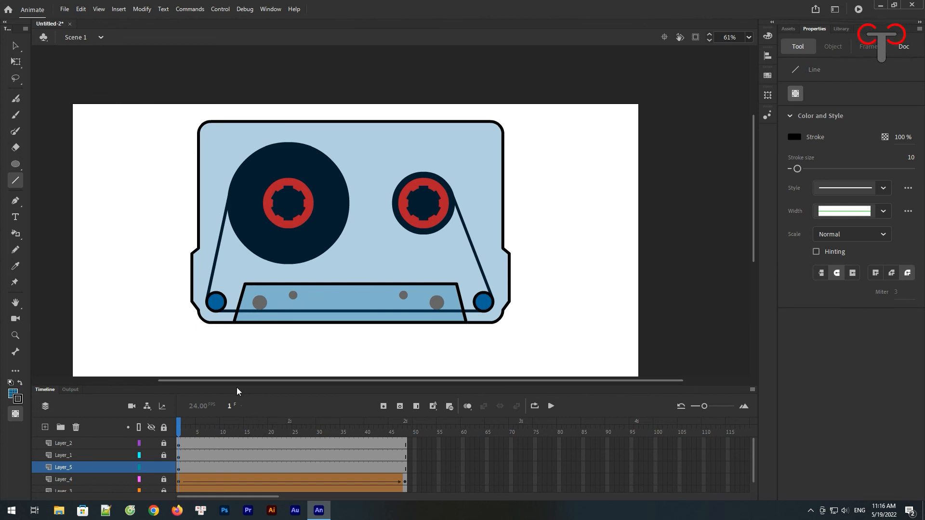
Scrub through the cassette animation, return to frame 1 and test the movie.
{"action": "left_click_drag", "start_coordinate": [181, 432], "coordinate": [400, 435]}
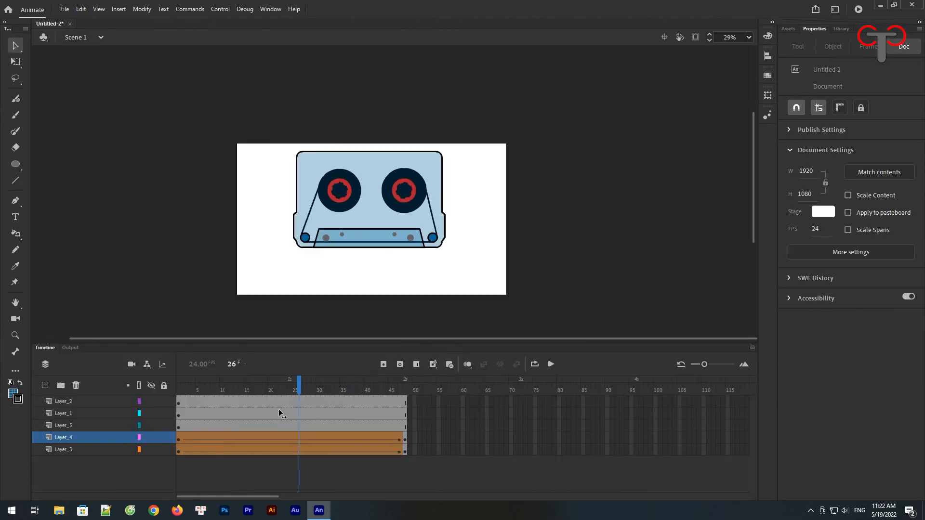
{"action": "left_click_drag", "start_coordinate": [279, 414], "coordinate": [172, 414]}
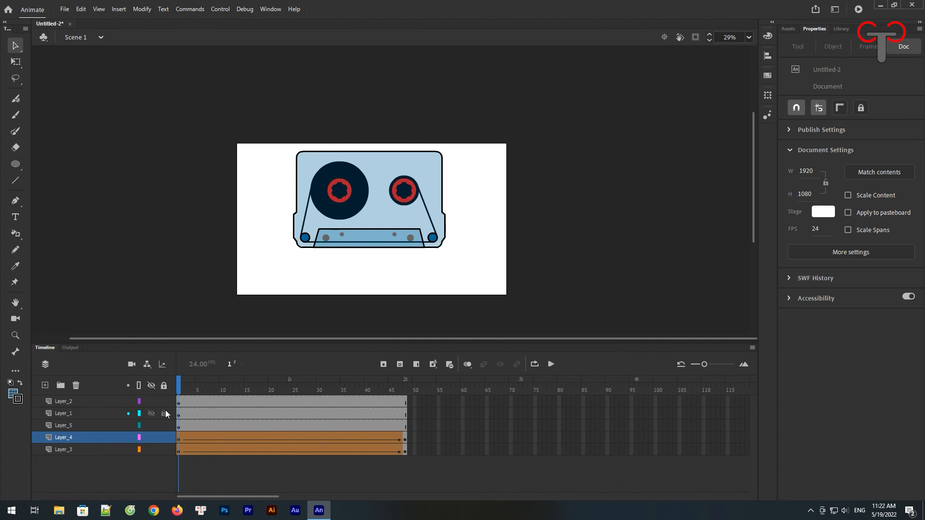
{"action": "key", "text": "ctrl+Return"}
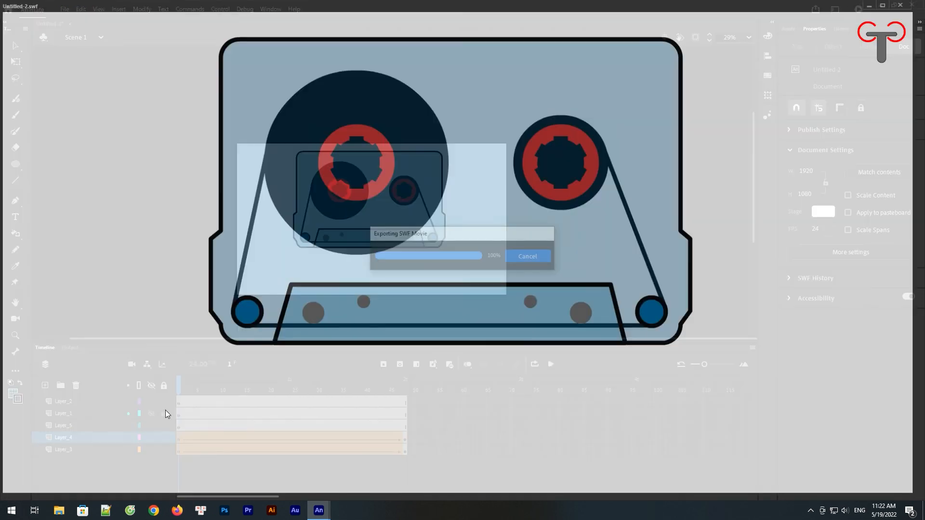